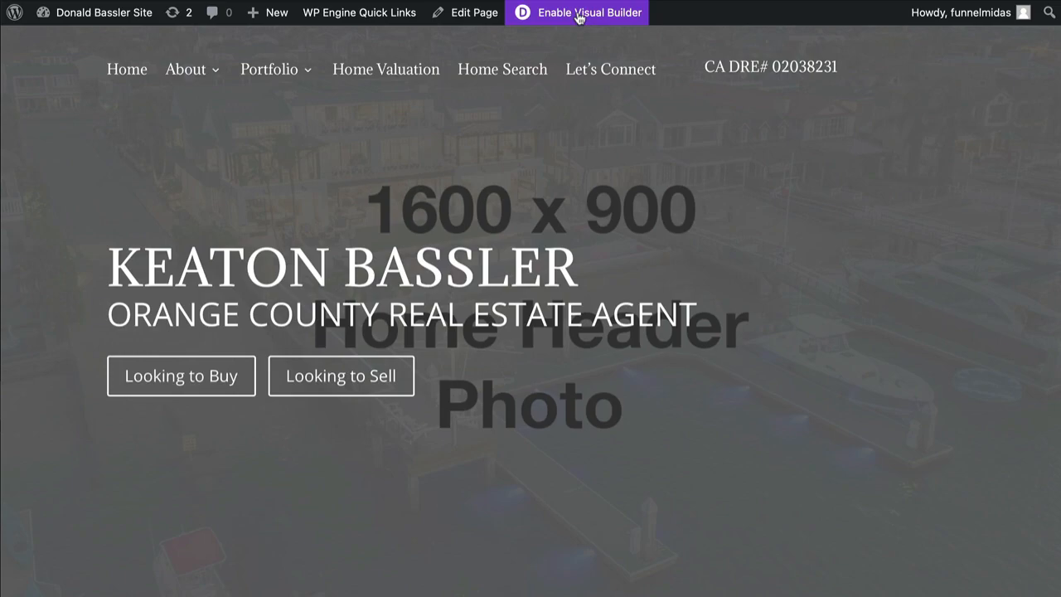
Launch the visual builder on the home page and scroll through its sections.
click(578, 15)
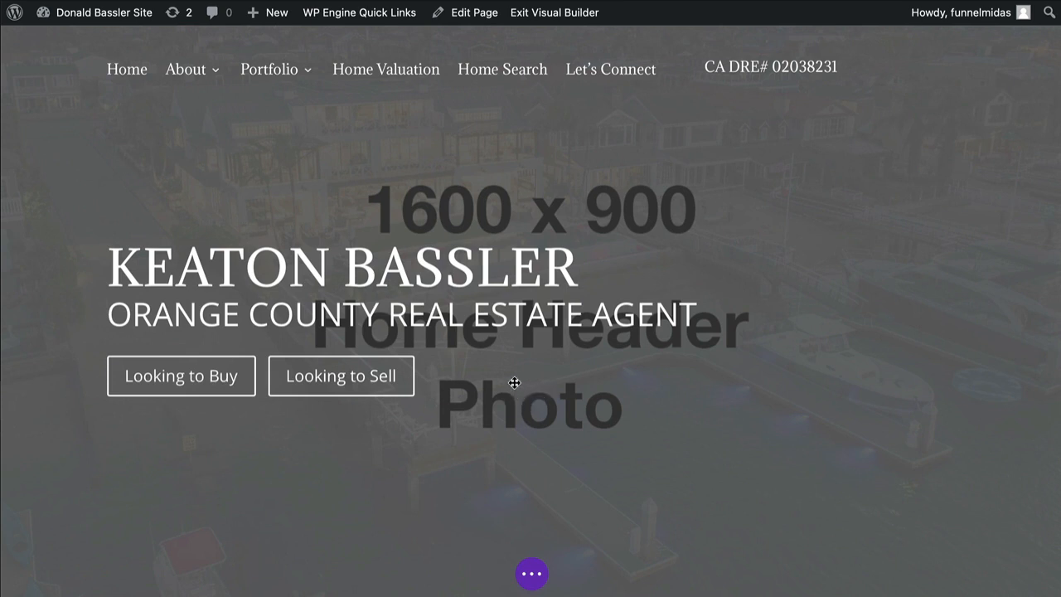
scroll(590, 411, down, 9)
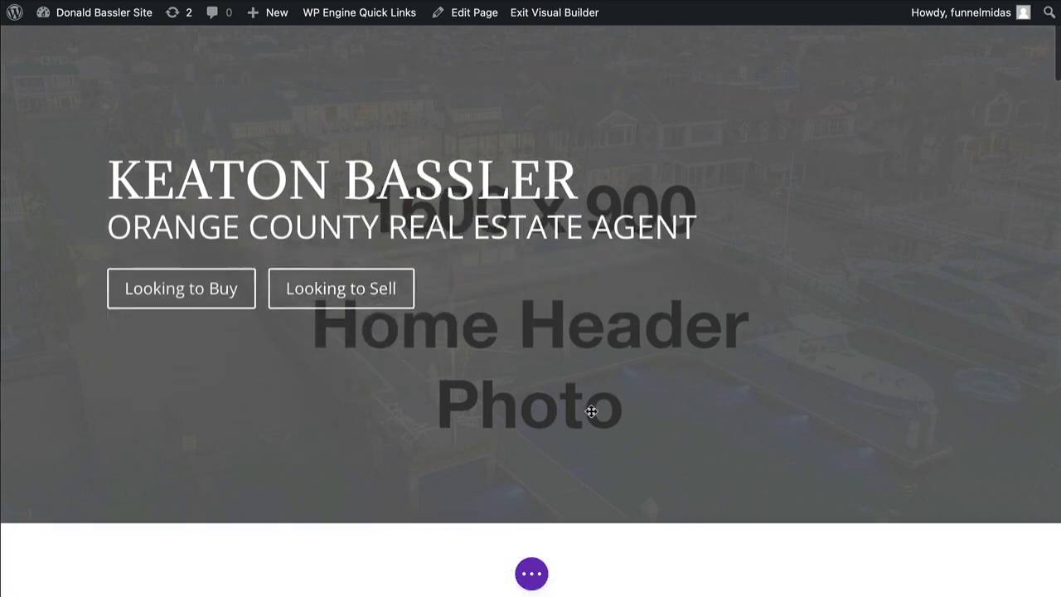
scroll(590, 411, down, 5)
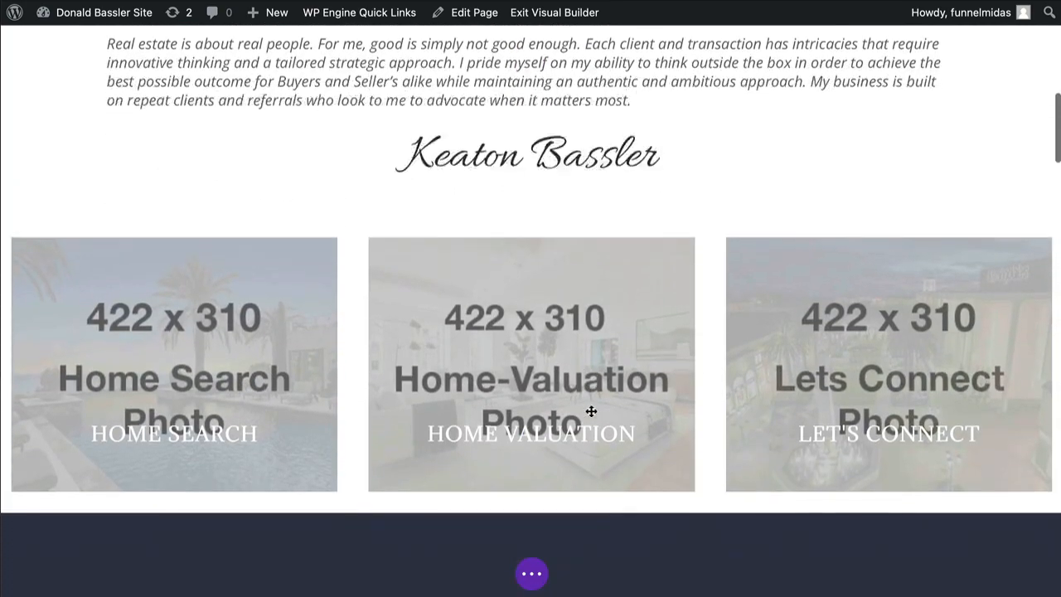
scroll(591, 411, up, 12)
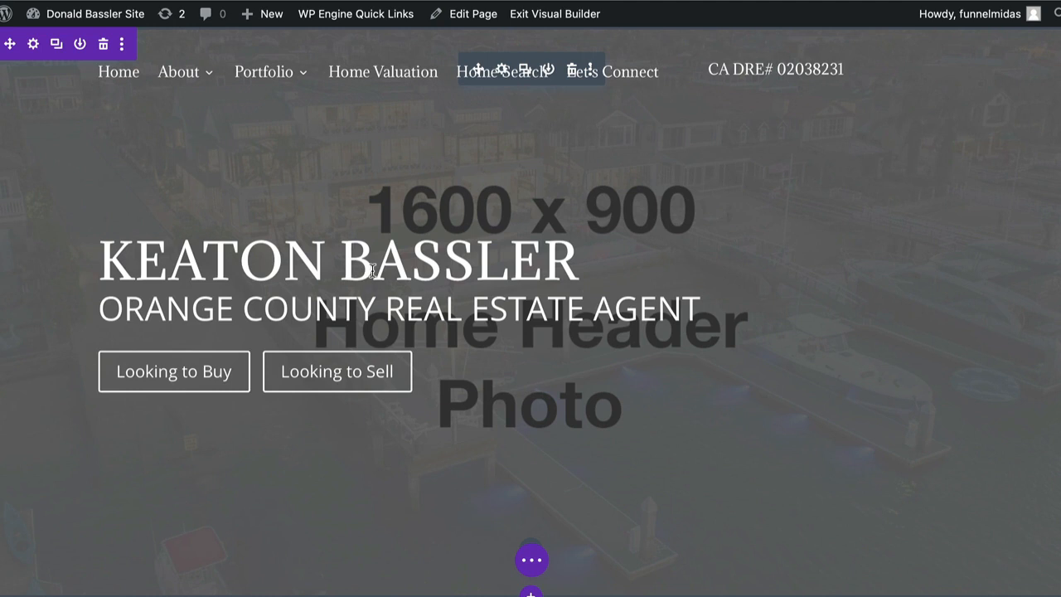
In the enlarged Fullwidth Header settings, set the Title to the agent's name and Subtitle to RIVERSIDE COUNTY REAL ESTATE AGENT.
click(528, 359)
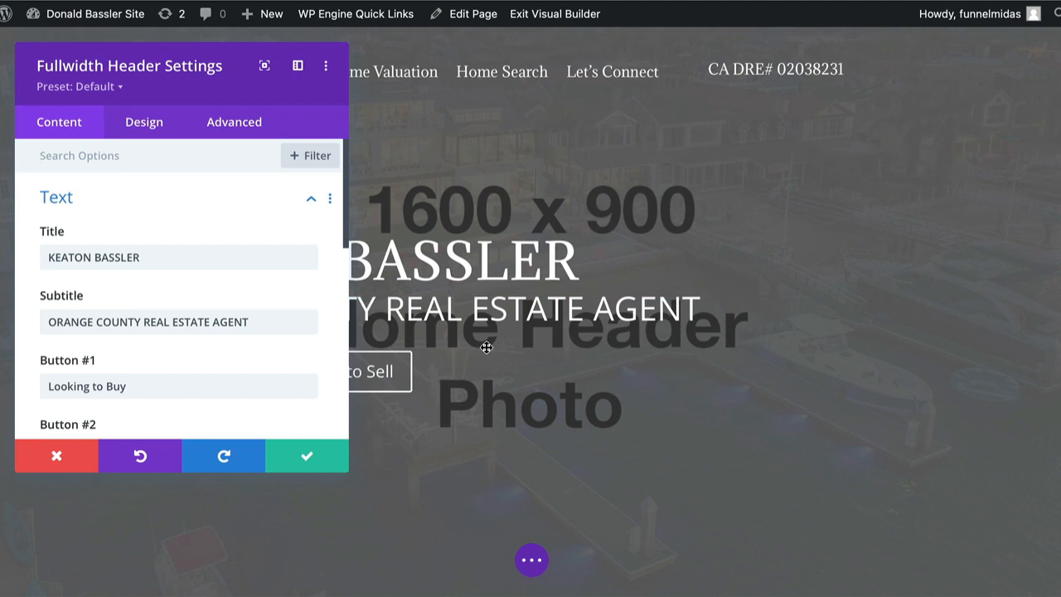
mouse_move(349, 472)
drag(349, 472, 447, 535)
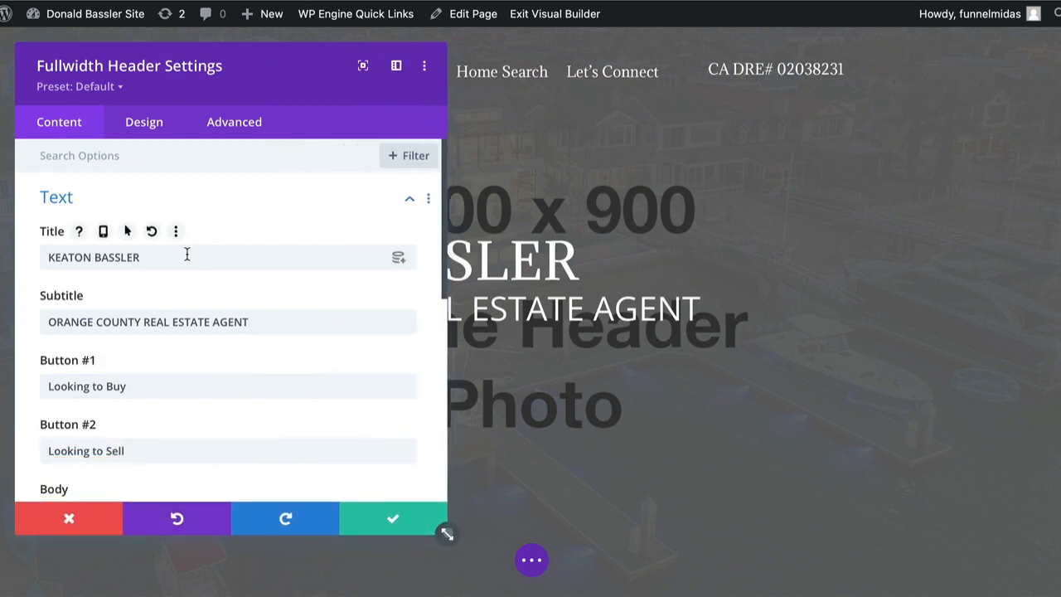
drag(324, 257, 46, 239)
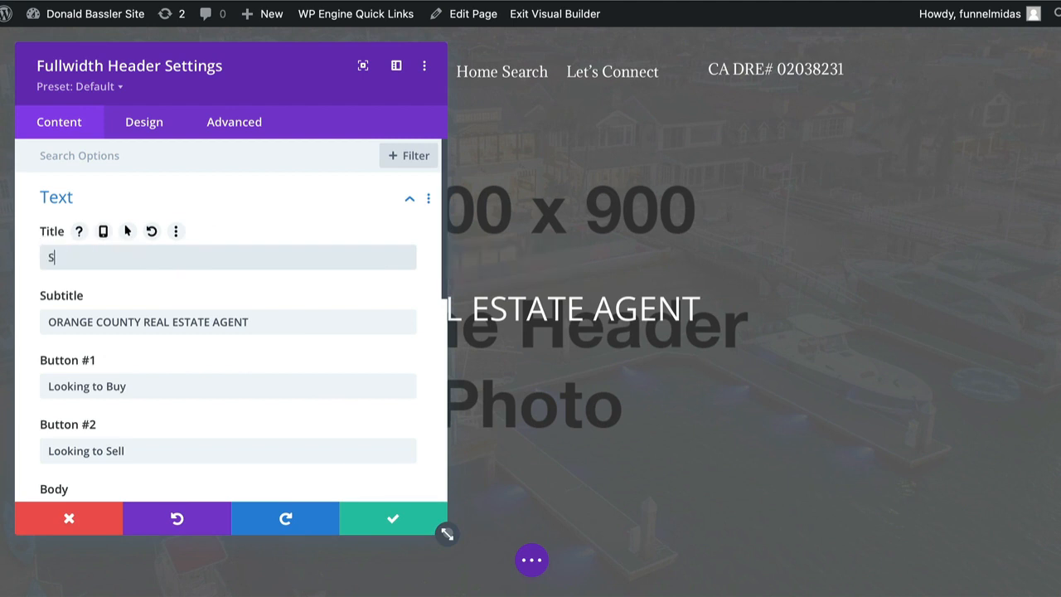
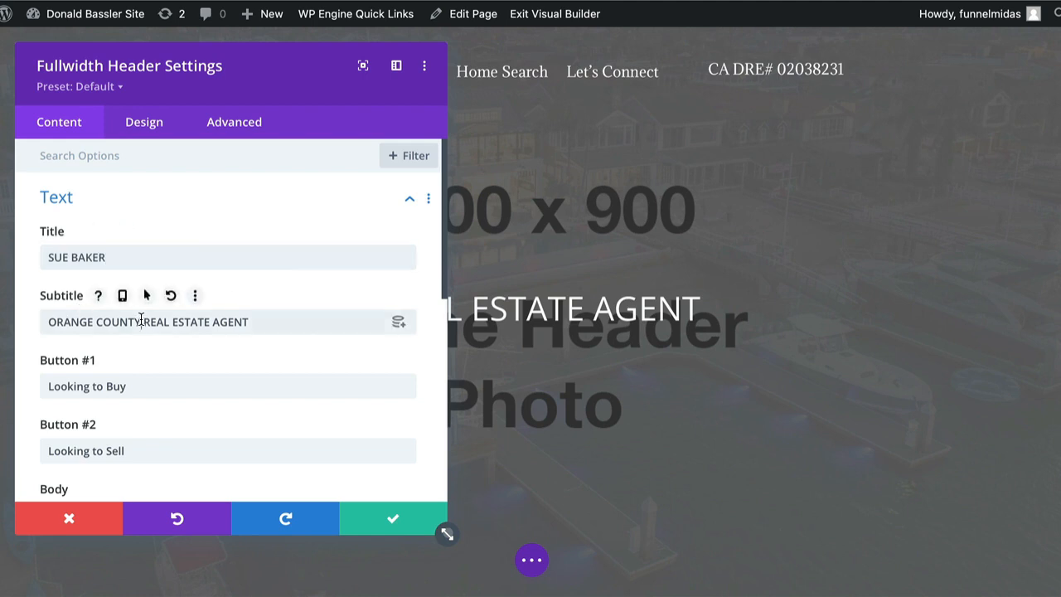
drag(142, 321, 47, 321)
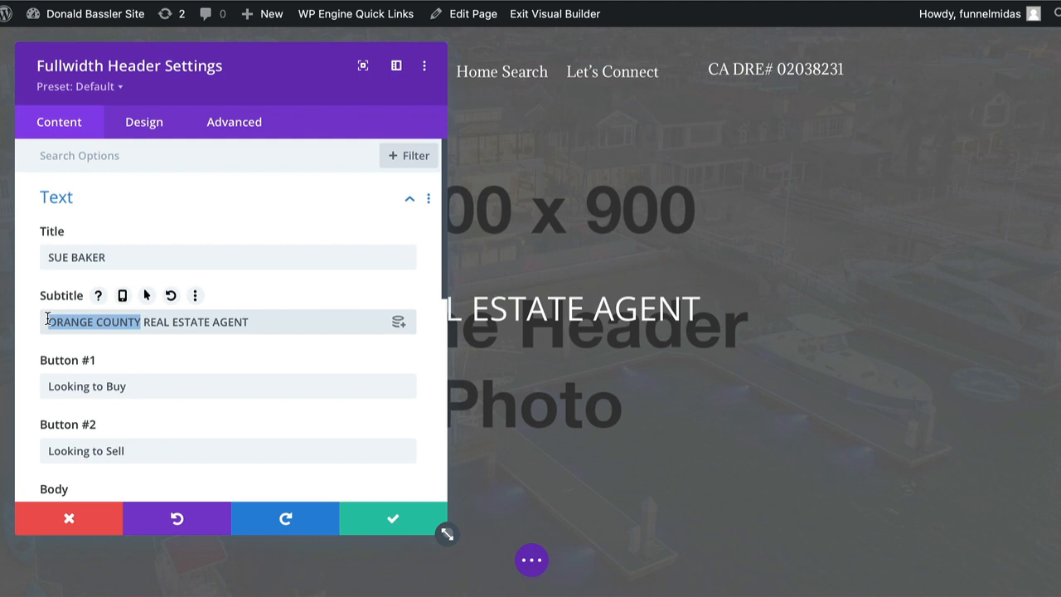
text(RIVERSIDE C)
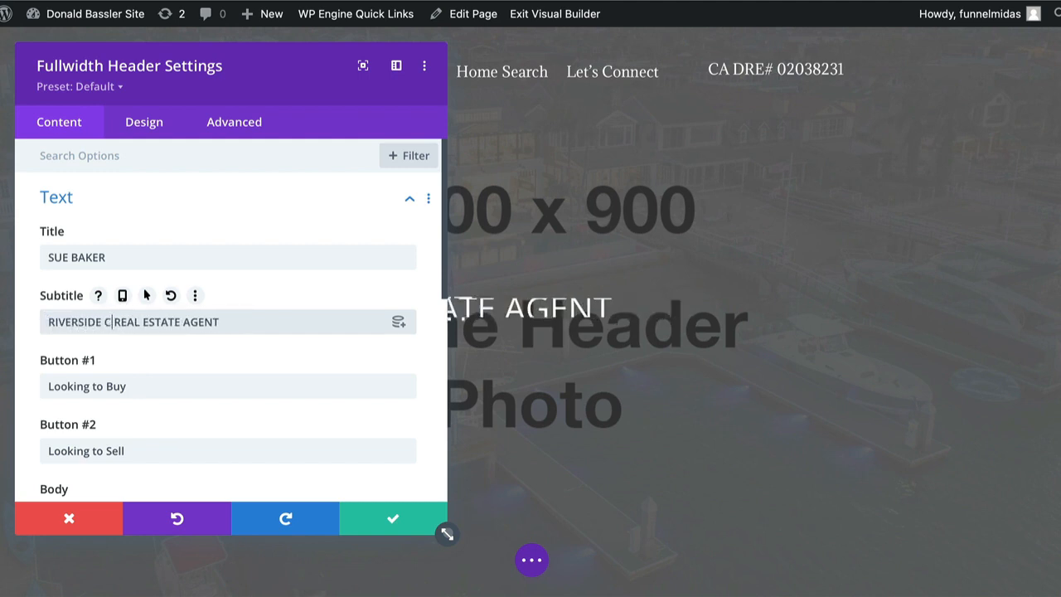
text(OUNTY)
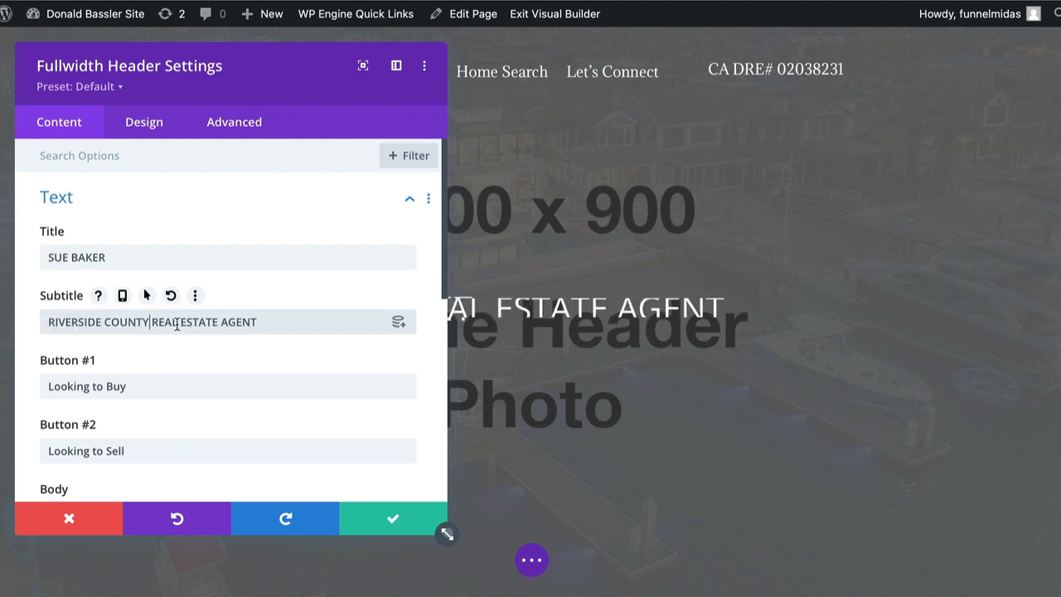
scroll(177, 325, down, 3)
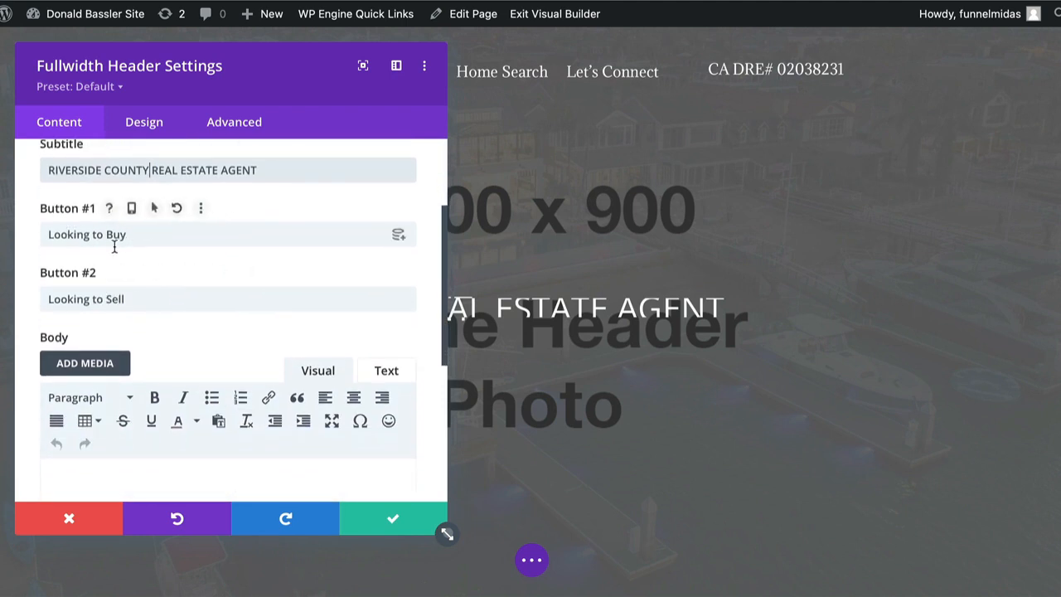
scroll(112, 301, down, 2)
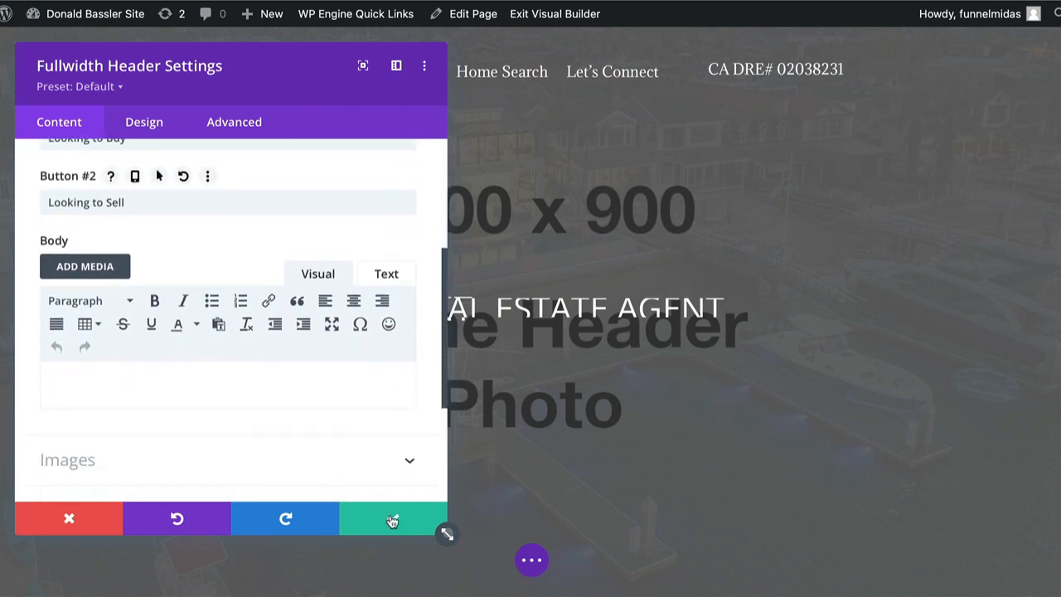
scroll(355, 440, down, 4)
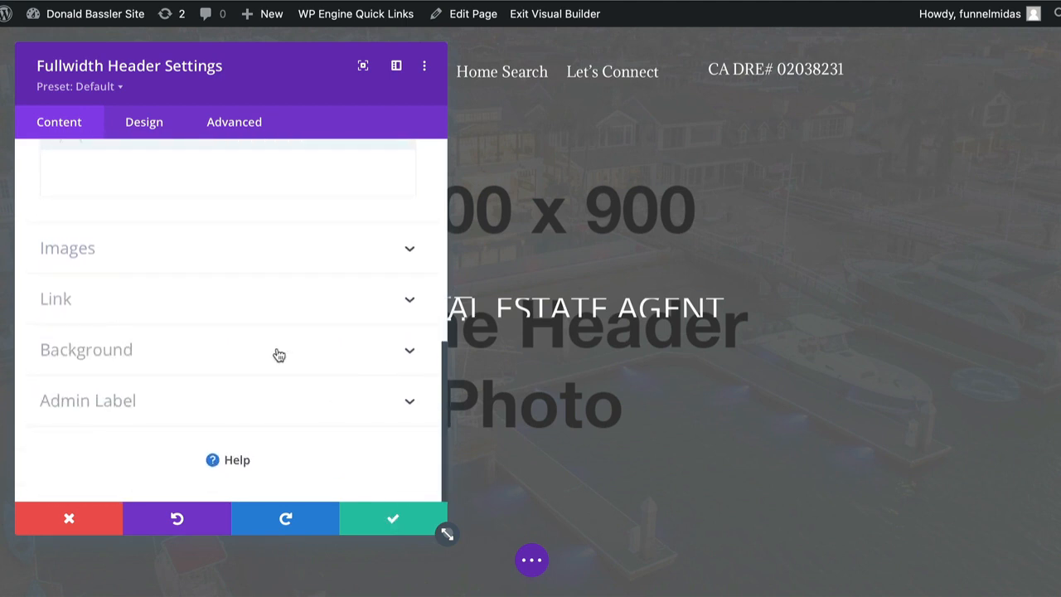
Expand the header's Background options and show the Background Image setting.
click(412, 355)
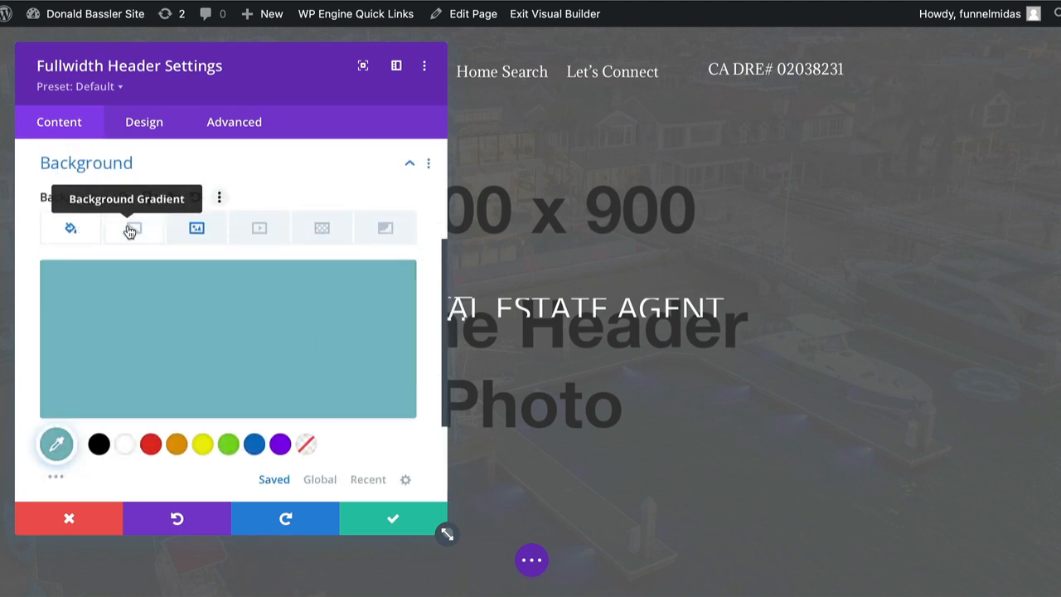
click(198, 229)
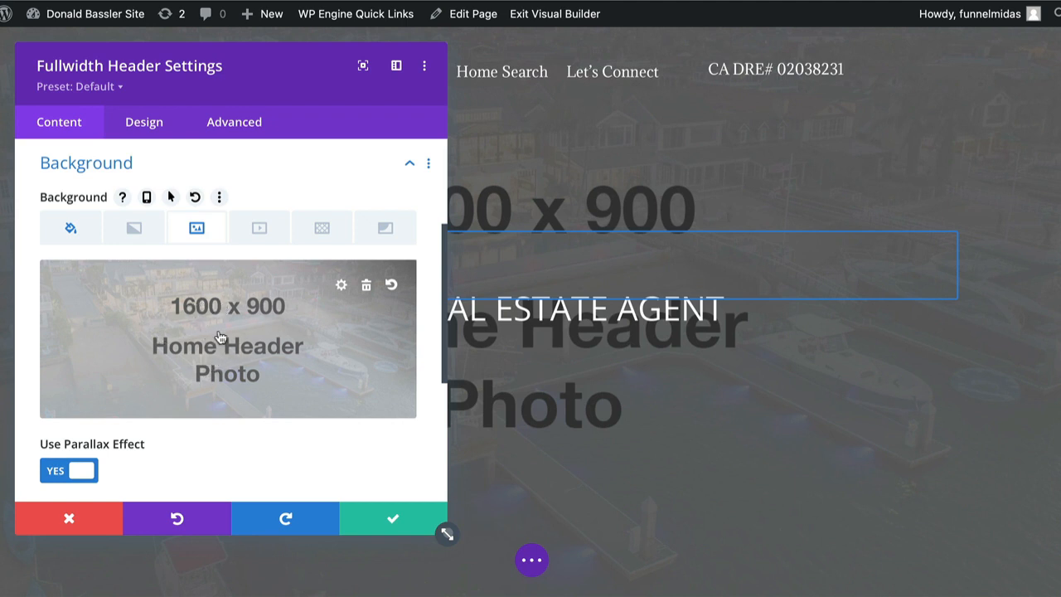
Upload kea-tb-replaced.mp4 from Website Images and set it as the header background.
click(264, 325)
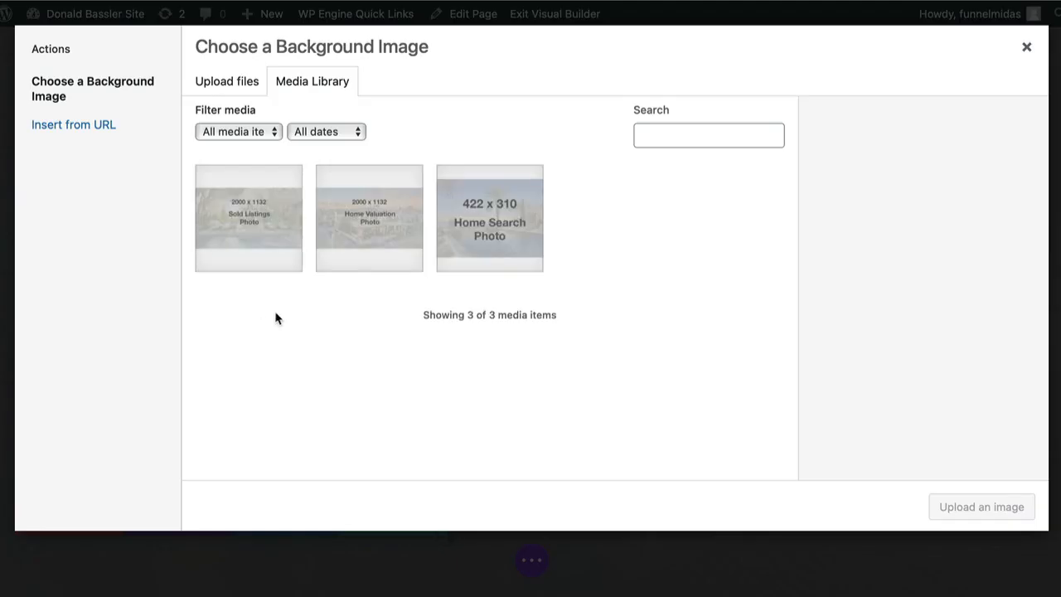
click(218, 83)
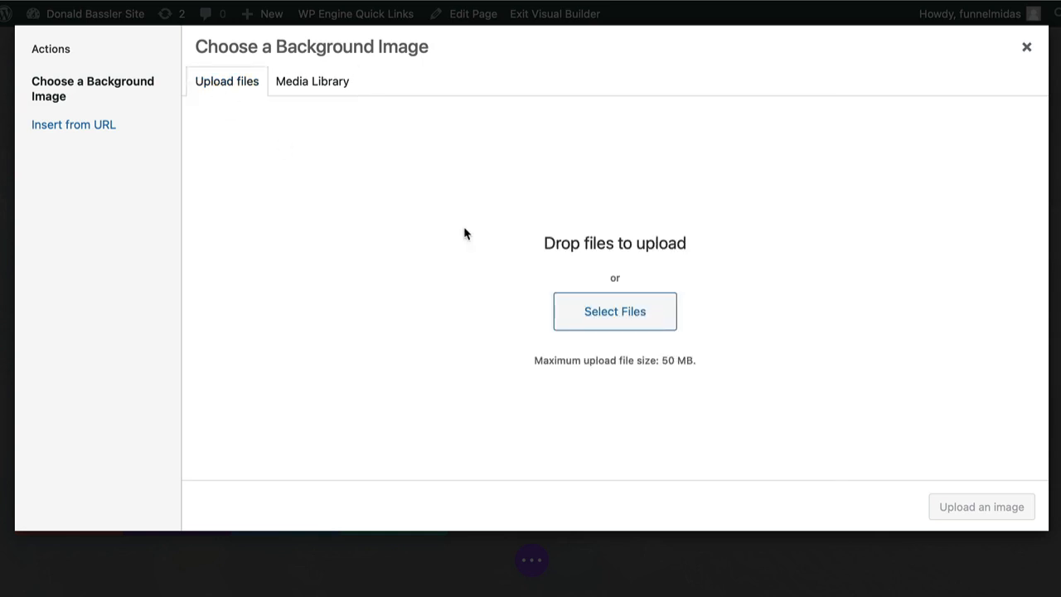
click(613, 314)
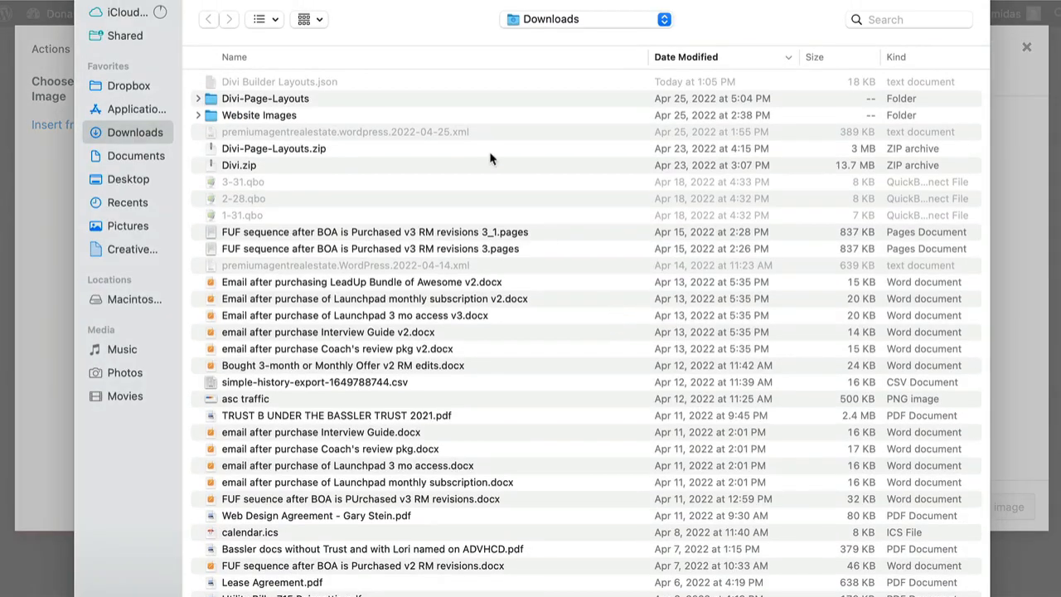
double_click(231, 116)
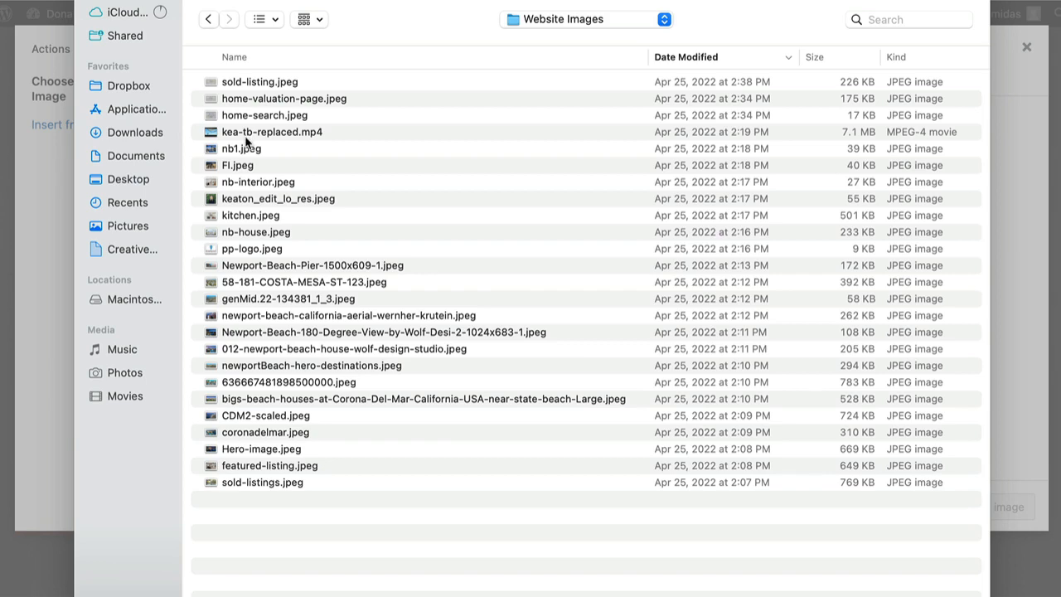
click(241, 56)
click(377, 82)
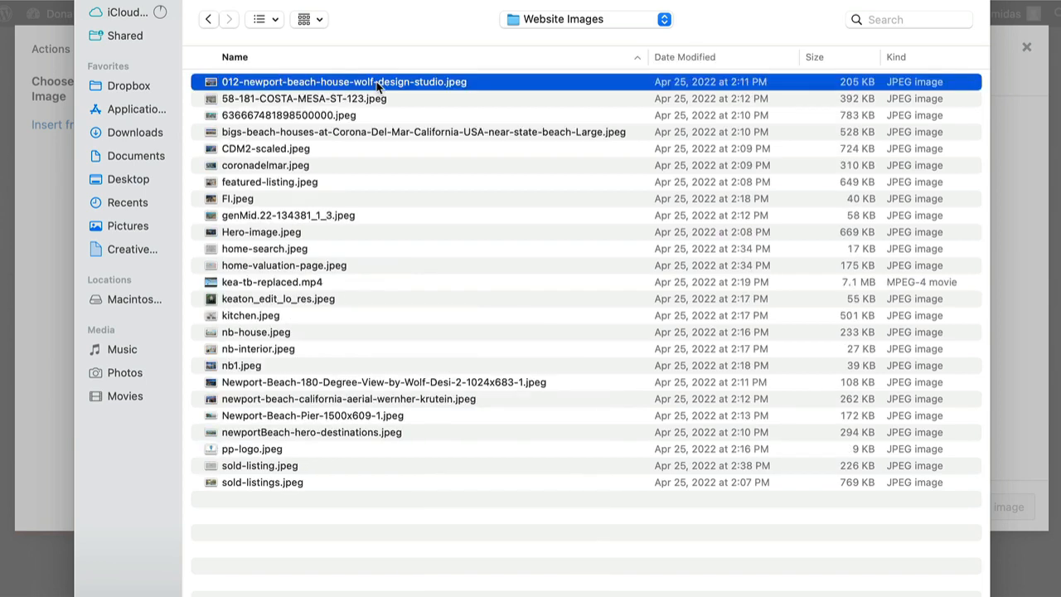
click(321, 285)
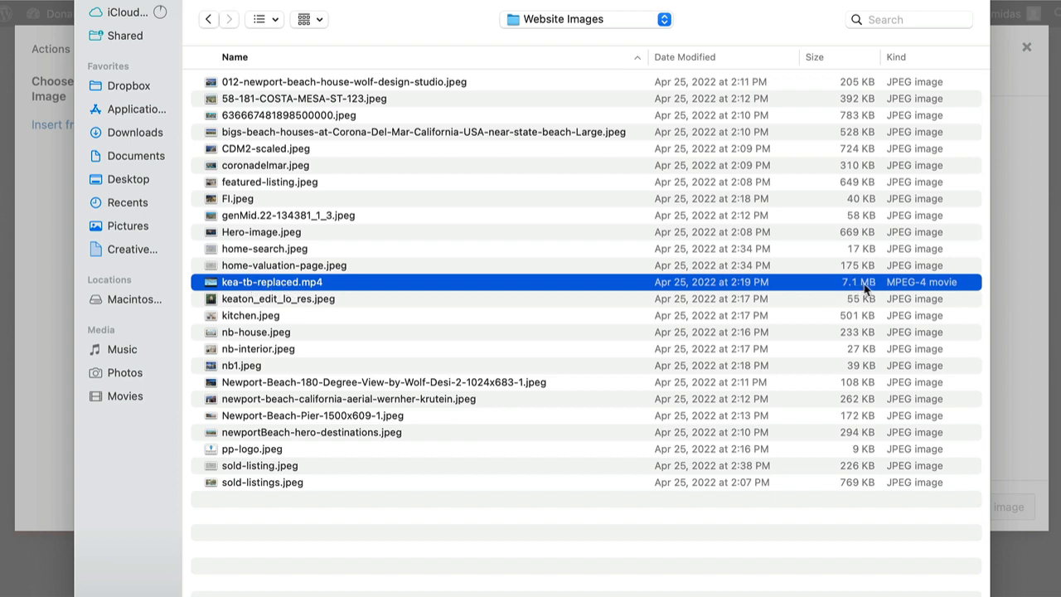
double_click(308, 285)
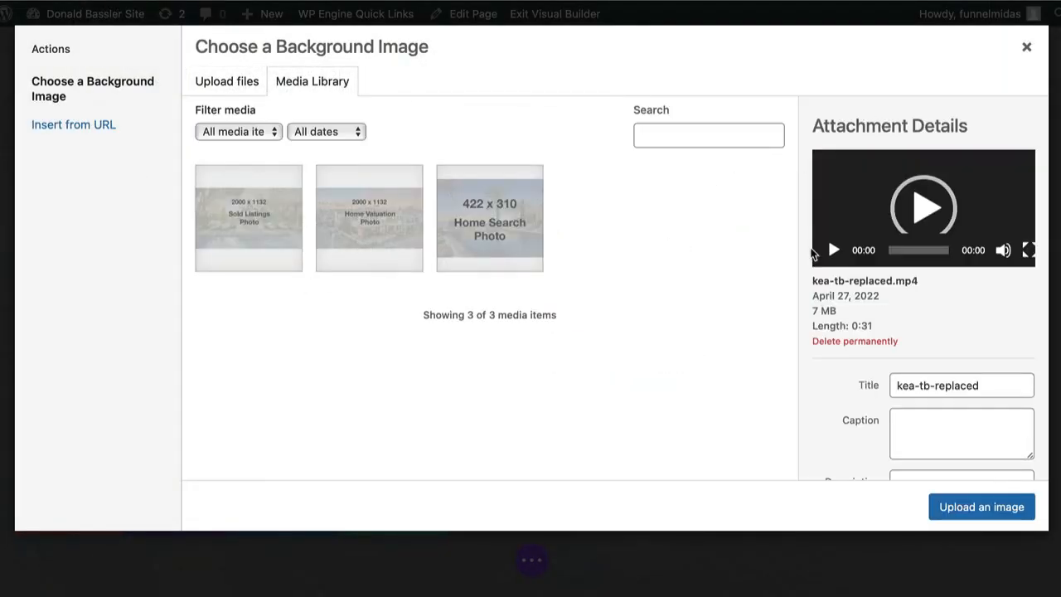
click(978, 509)
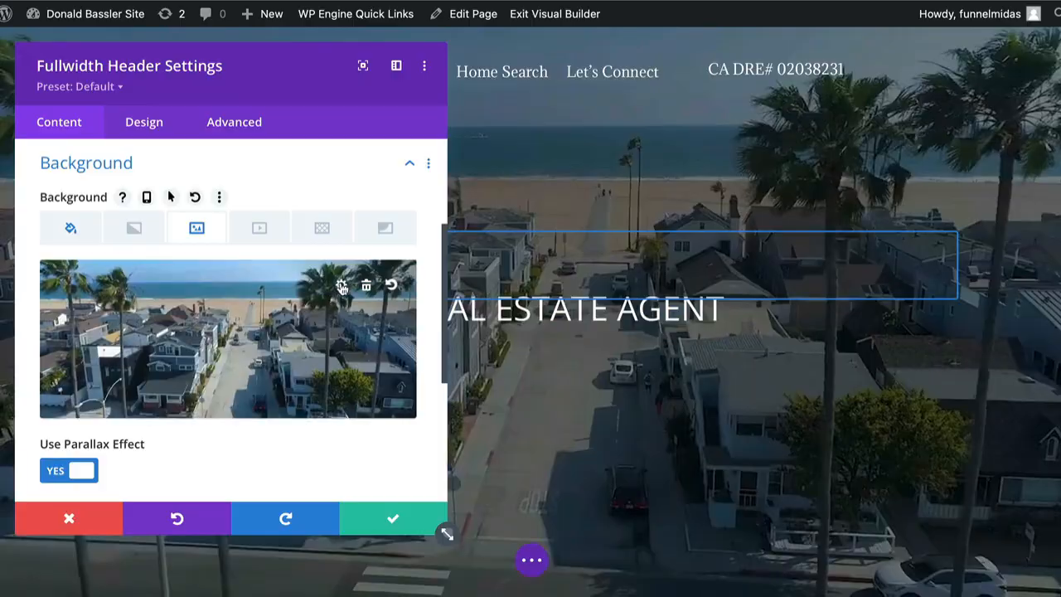
Upload newportBeach-hero-destinations.jpeg and set it as the header background image.
click(341, 285)
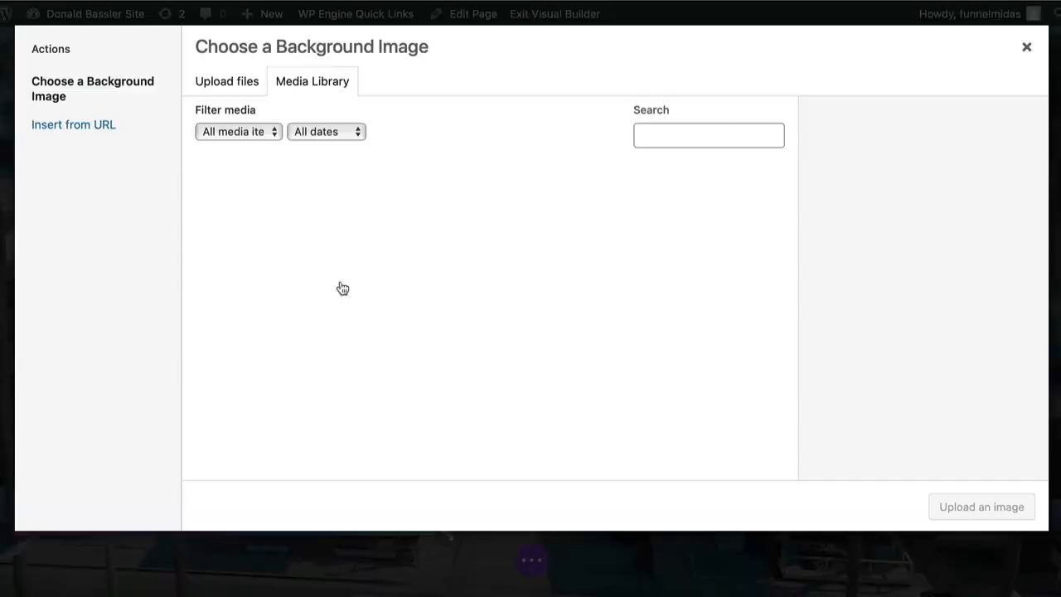
click(215, 86)
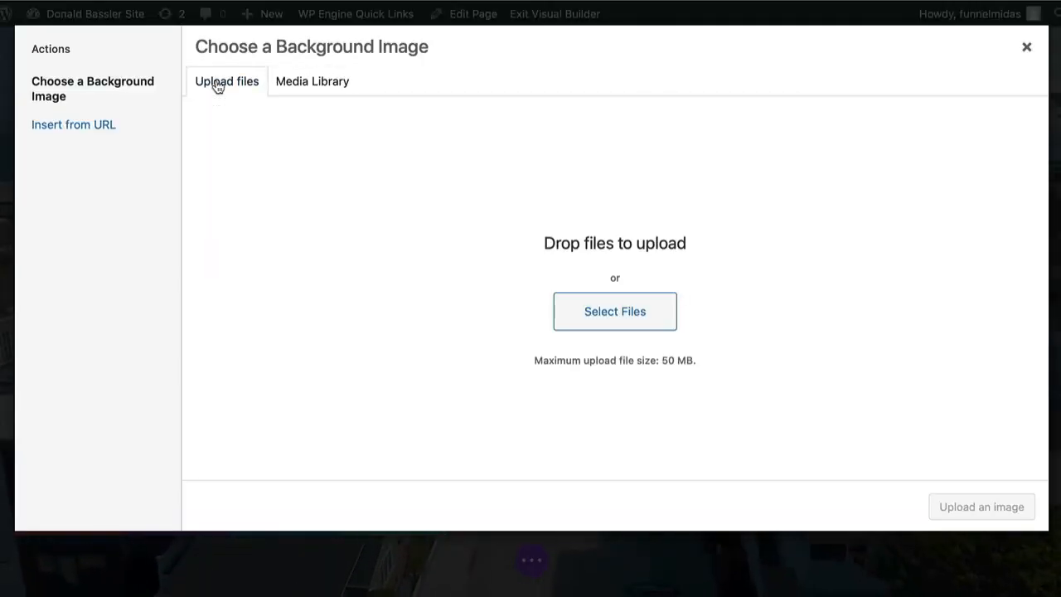
click(586, 314)
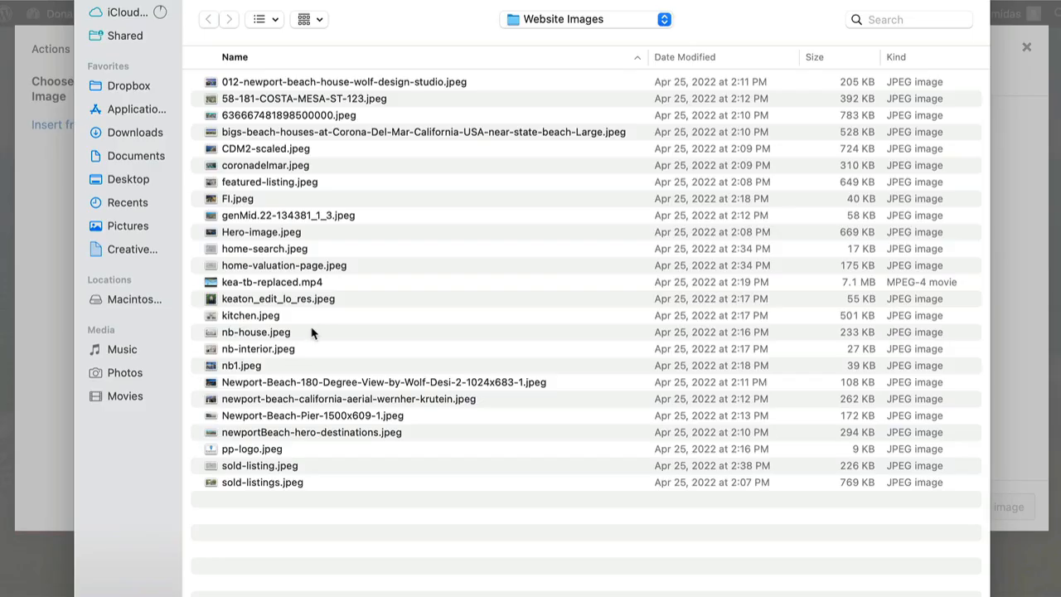
click(268, 431)
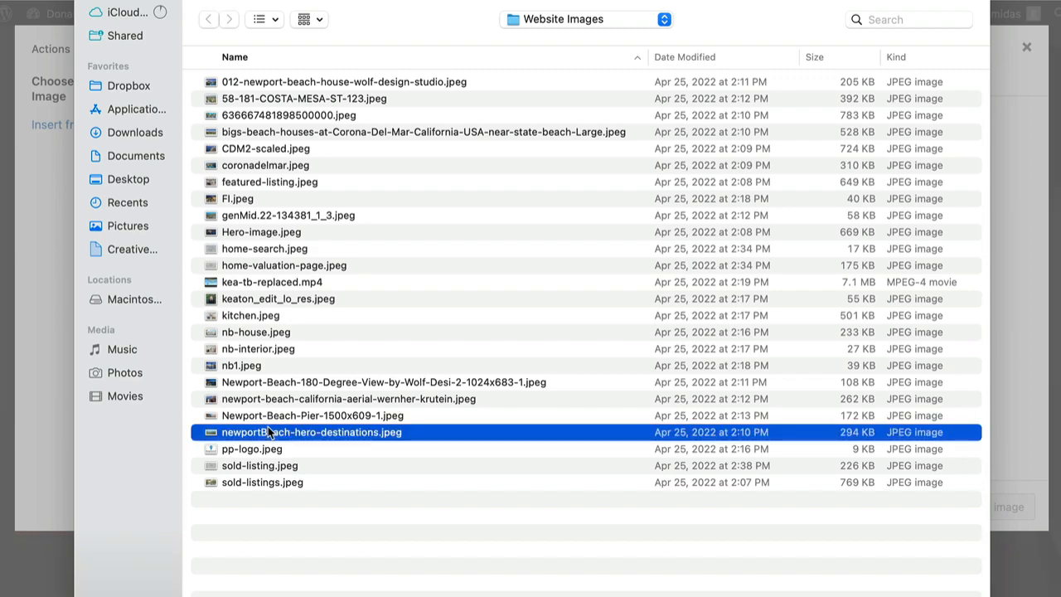
double_click(269, 432)
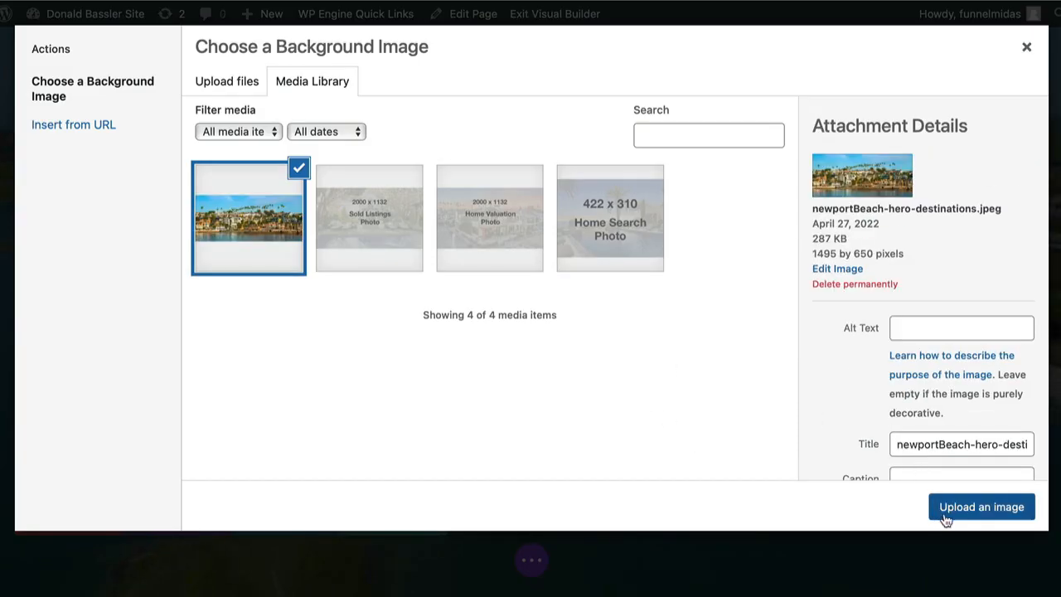
click(947, 515)
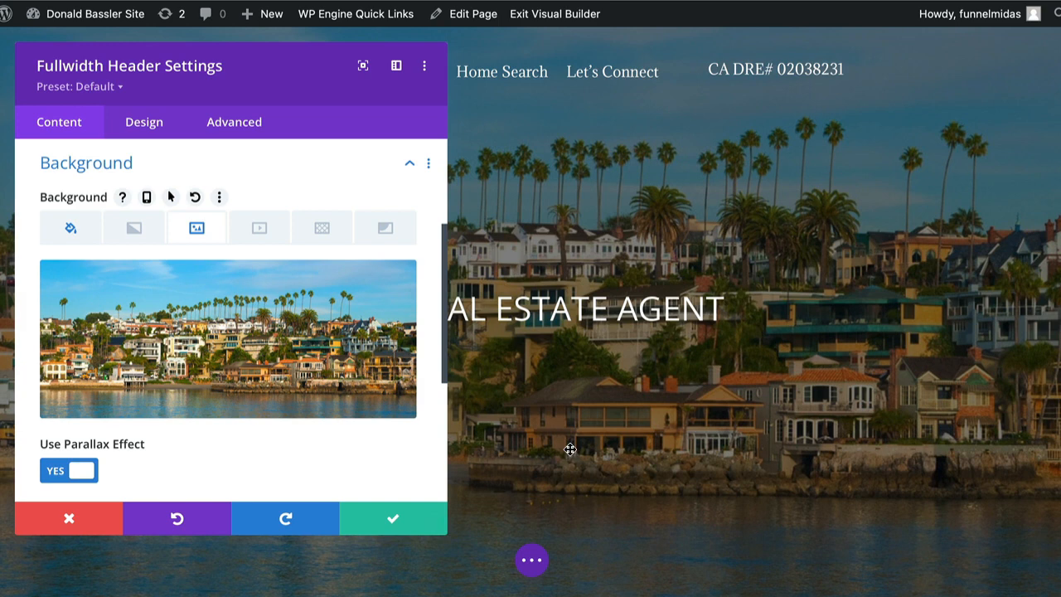
mouse_move(351, 346)
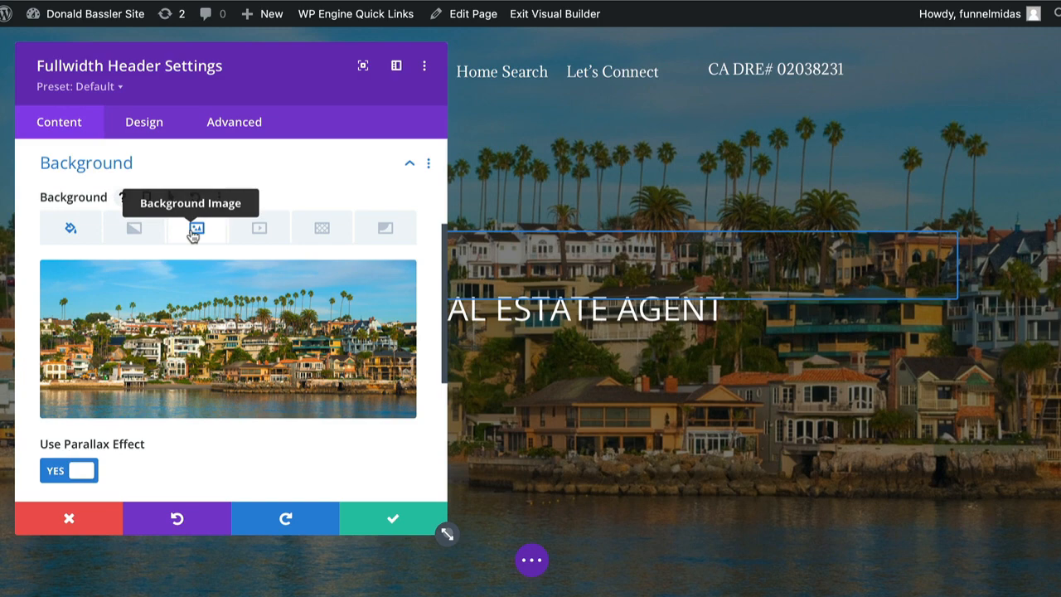
Upload the kea-tb-replaced.mp4 clip and use it as the header background.
click(305, 345)
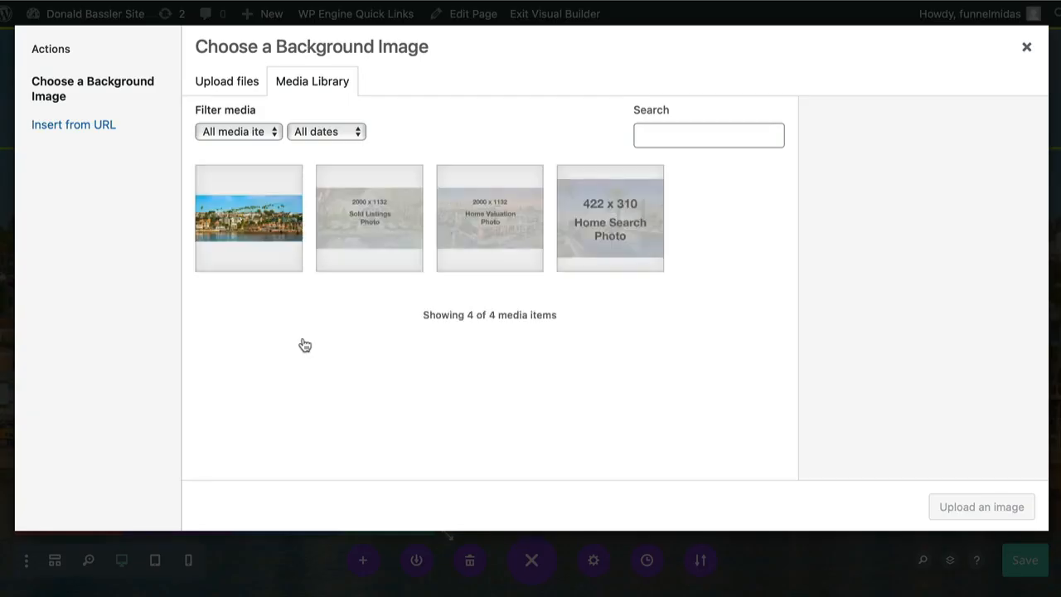
click(222, 87)
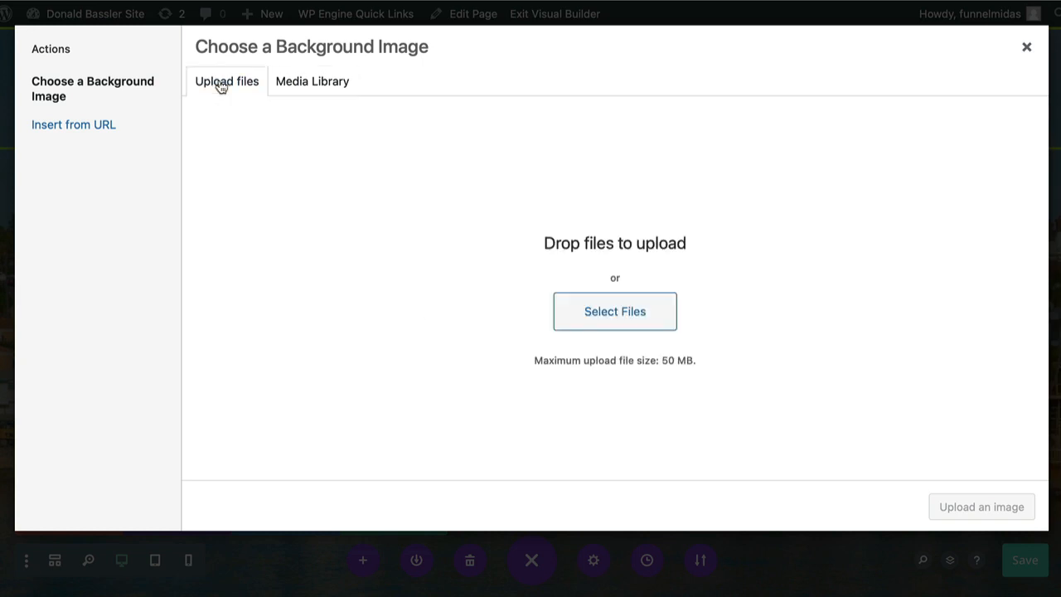
click(616, 314)
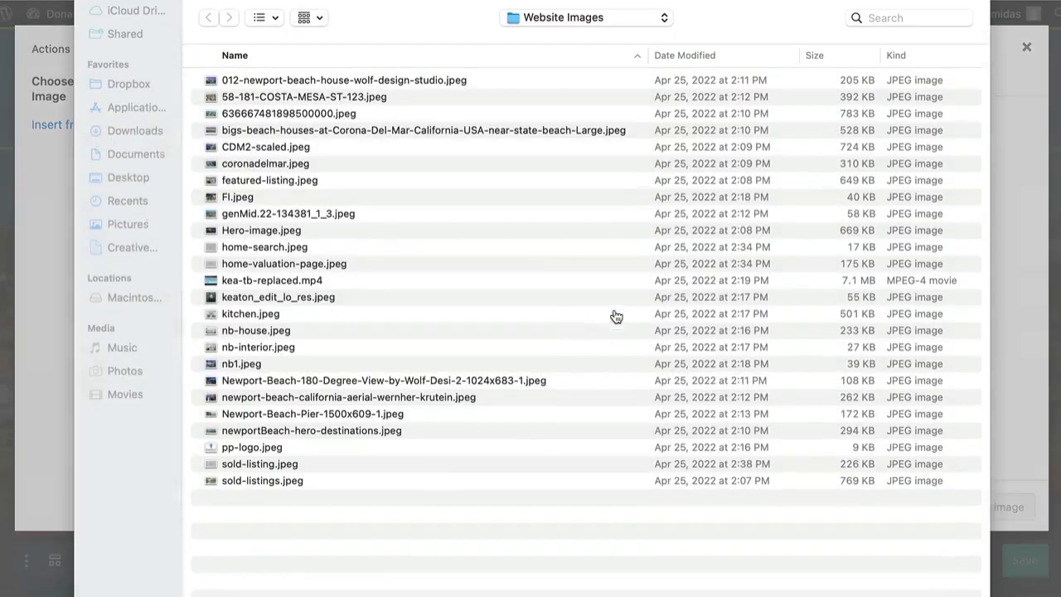
click(313, 283)
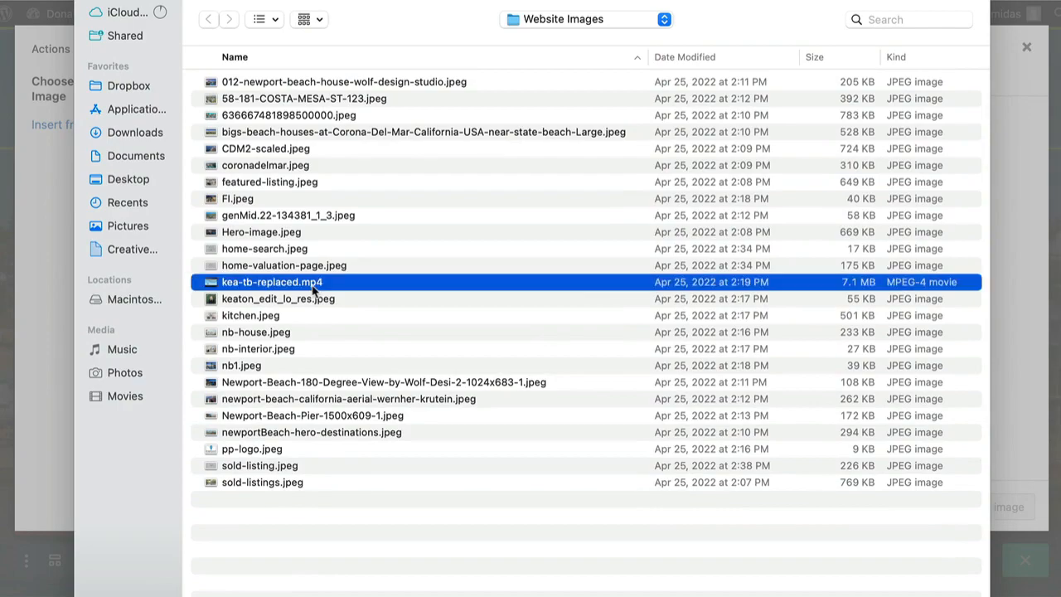
key(Return)
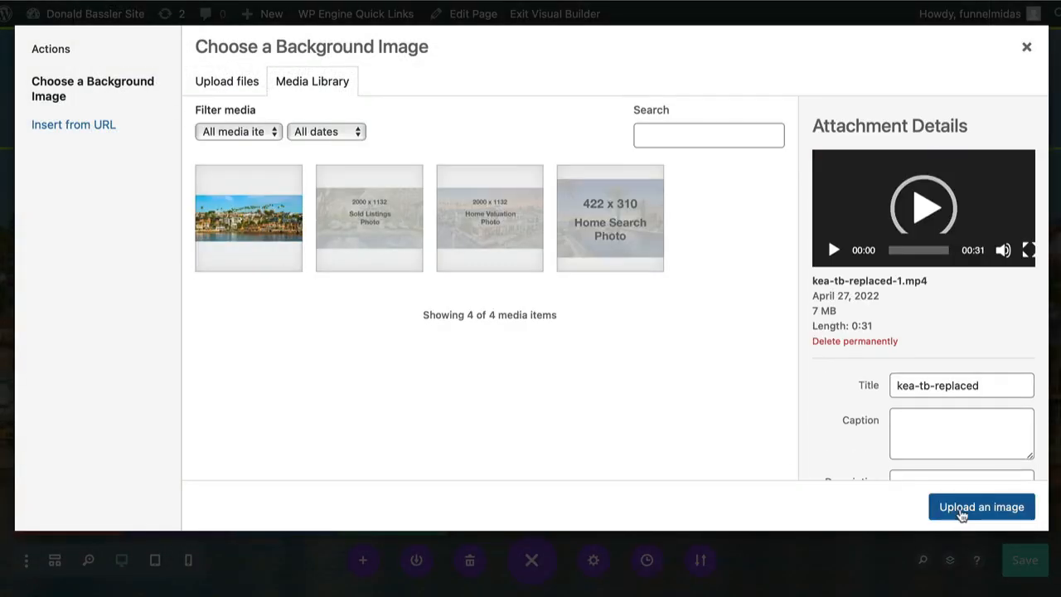
click(961, 509)
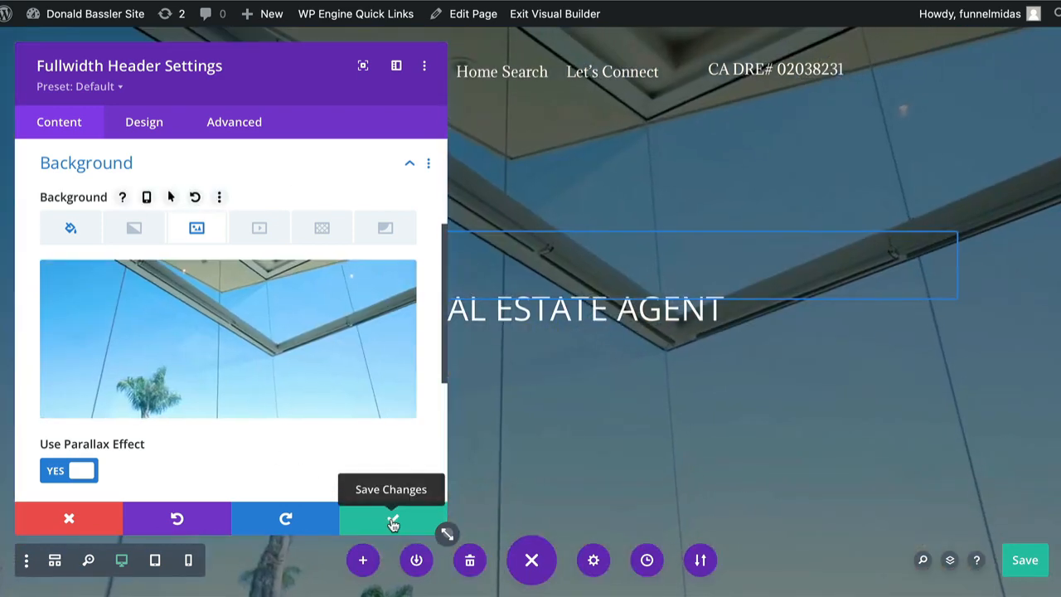
Confirm the header module changes and save the page.
click(392, 521)
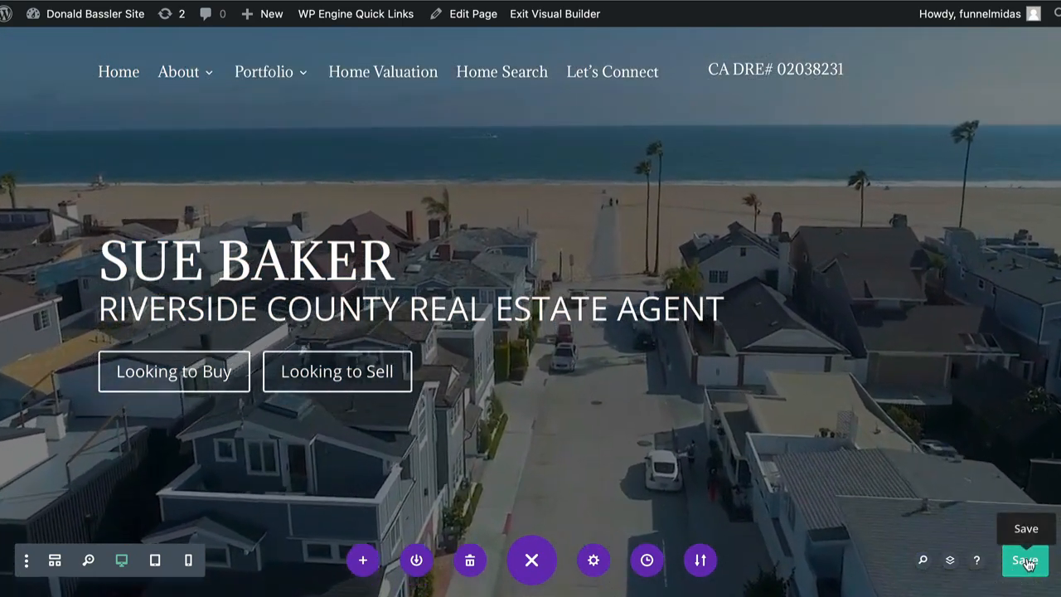
click(1025, 561)
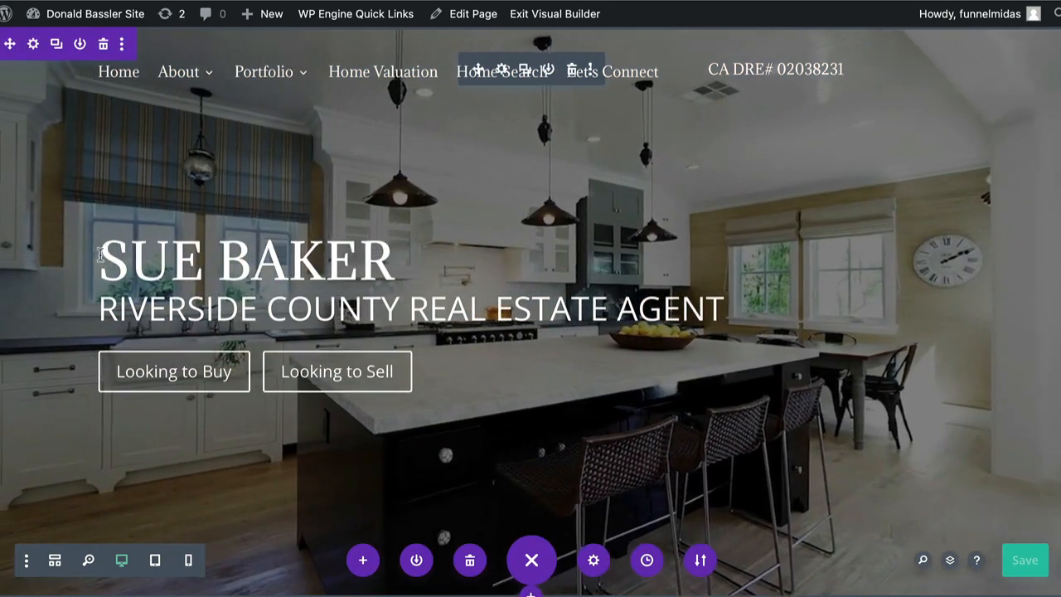
drag(100, 262, 358, 266)
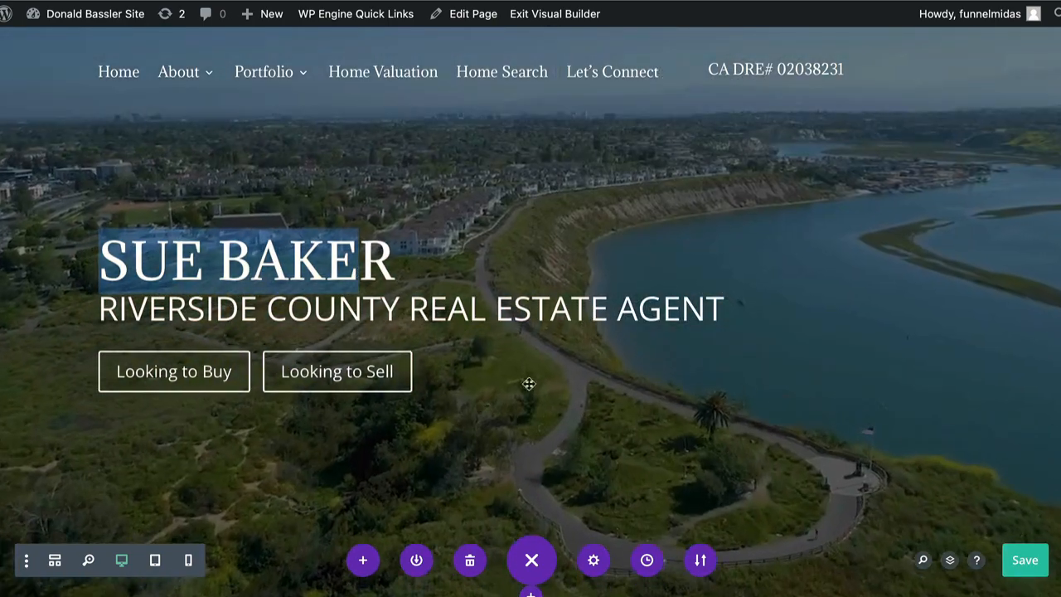
click(1024, 559)
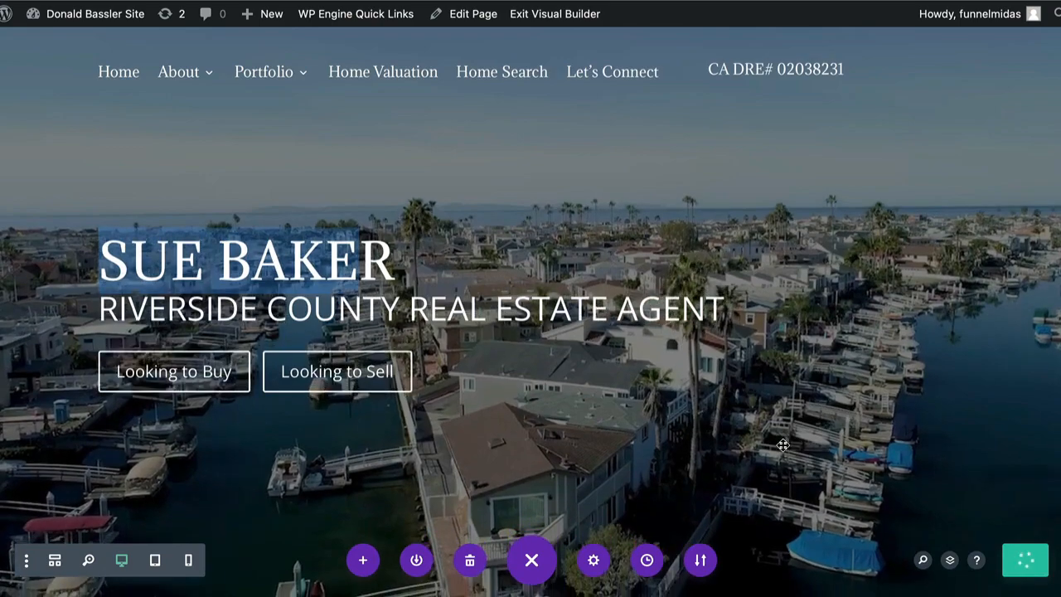
scroll(782, 445, down, 5)
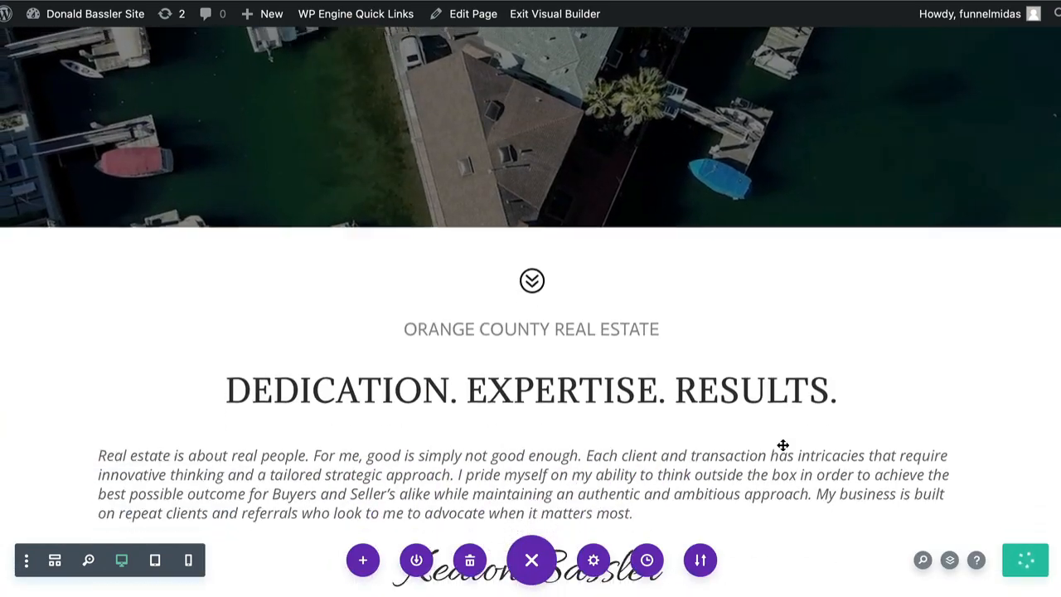
Scroll down to the ORANGE COUNTY REAL ESTATE intro section and inspect its text modules.
scroll(782, 444, down, 3)
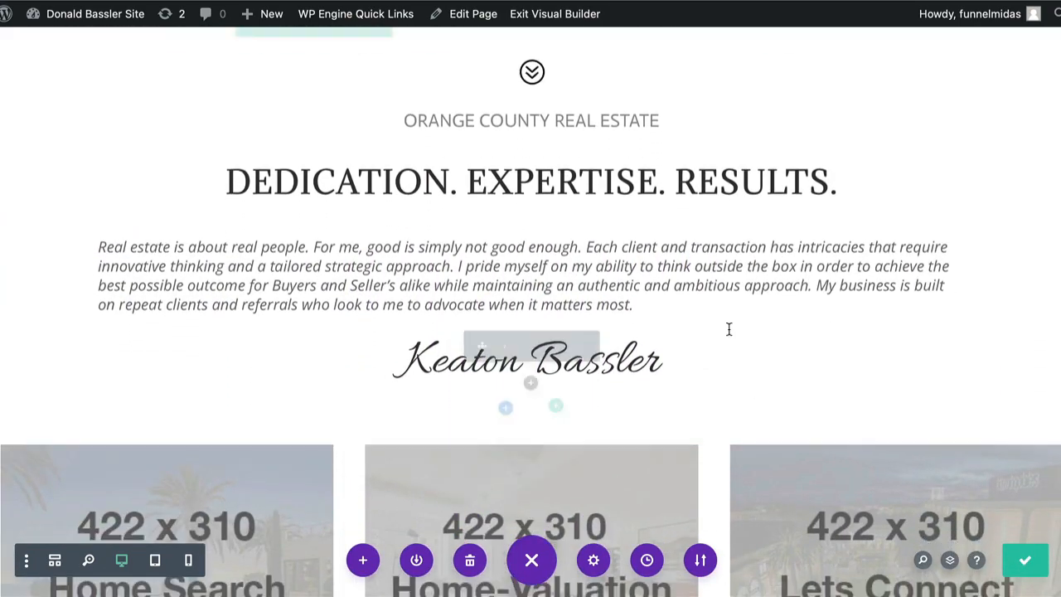
mouse_move(507, 126)
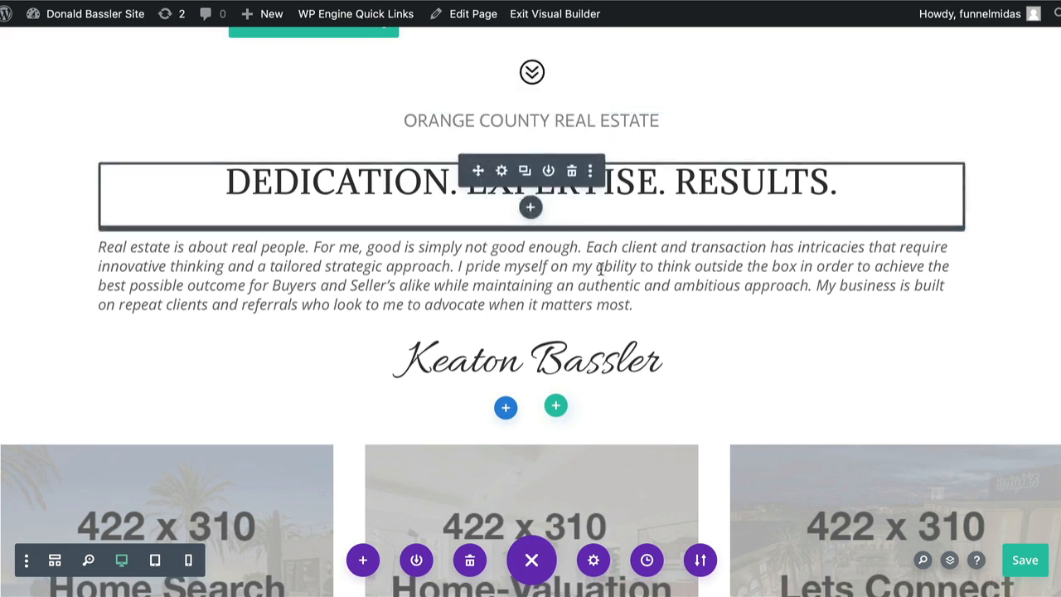
mouse_move(530, 286)
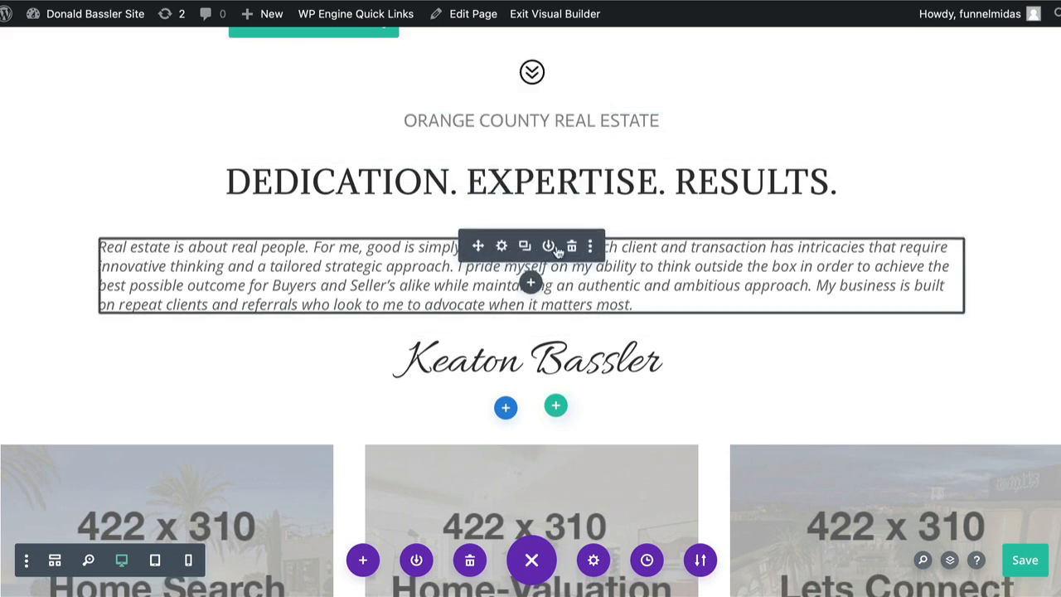
mouse_move(509, 187)
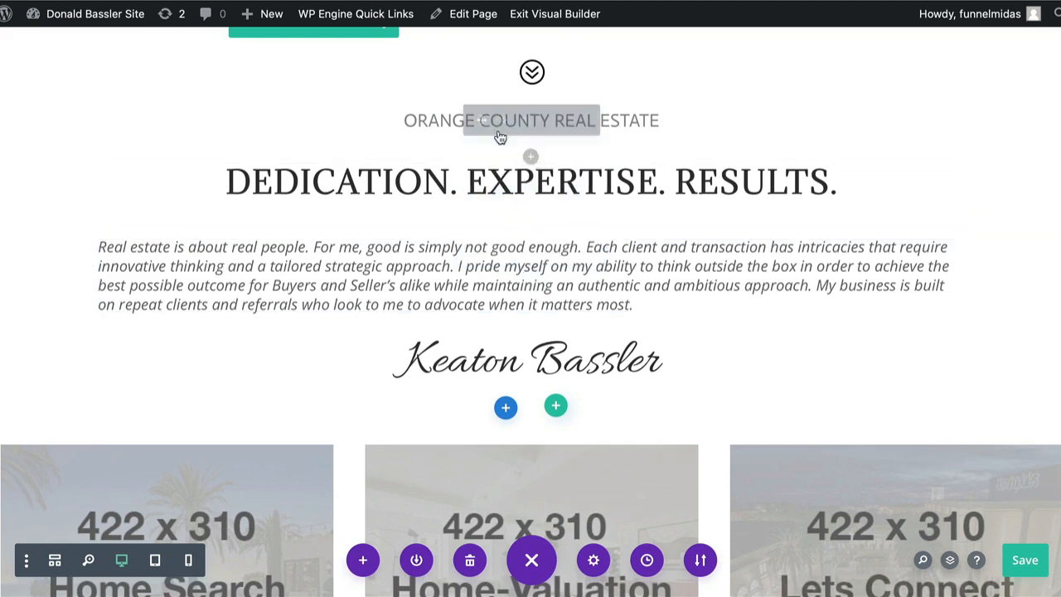
Replace ORANGE COUNTY with RIVERSIDE COUNTY in the intro heading and confirm the change.
click(501, 121)
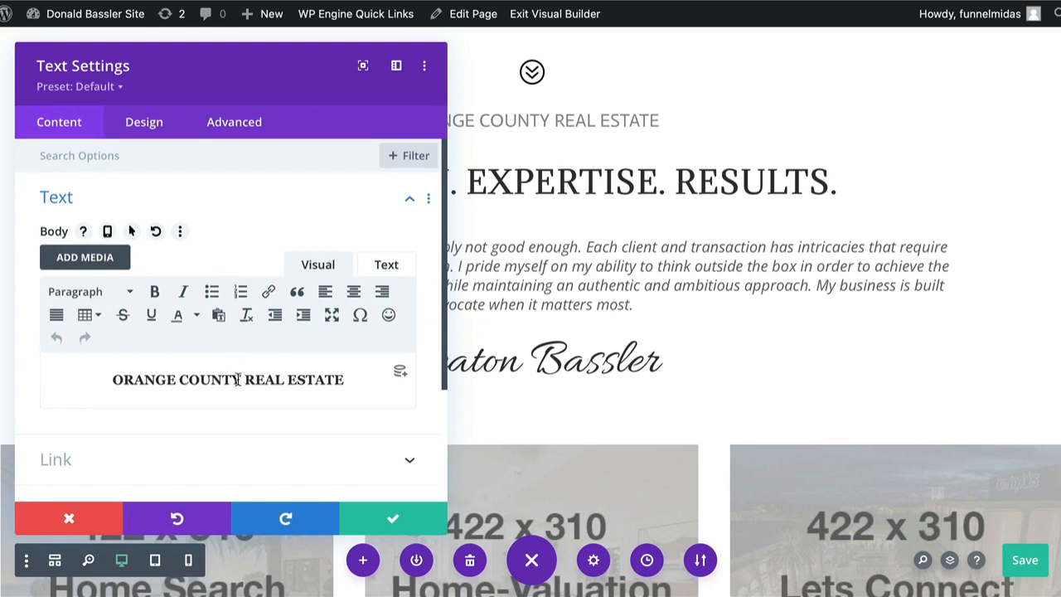
drag(240, 379, 118, 381)
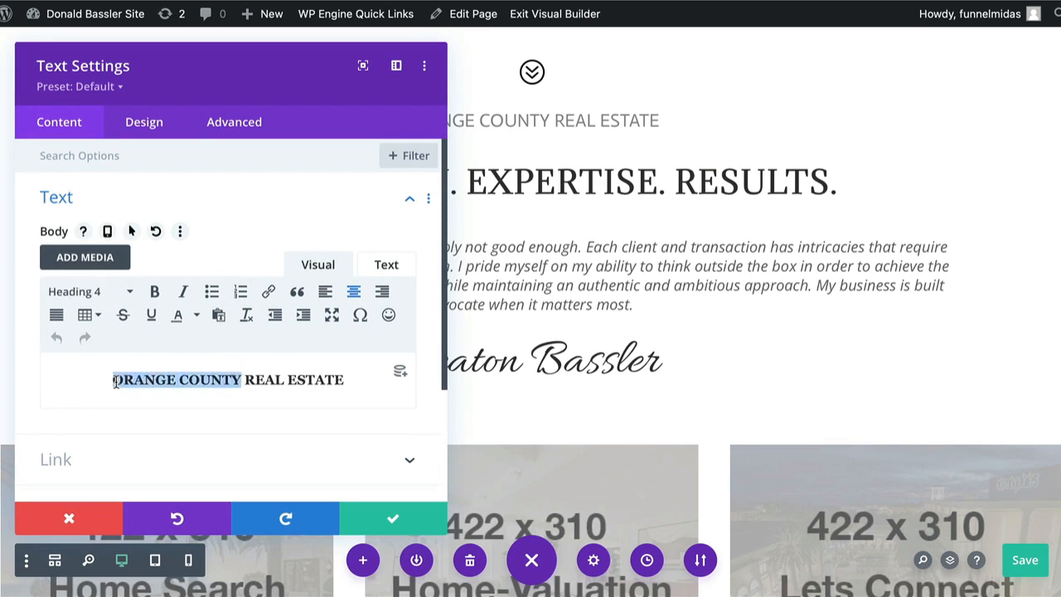
text(RIVERSIDE )
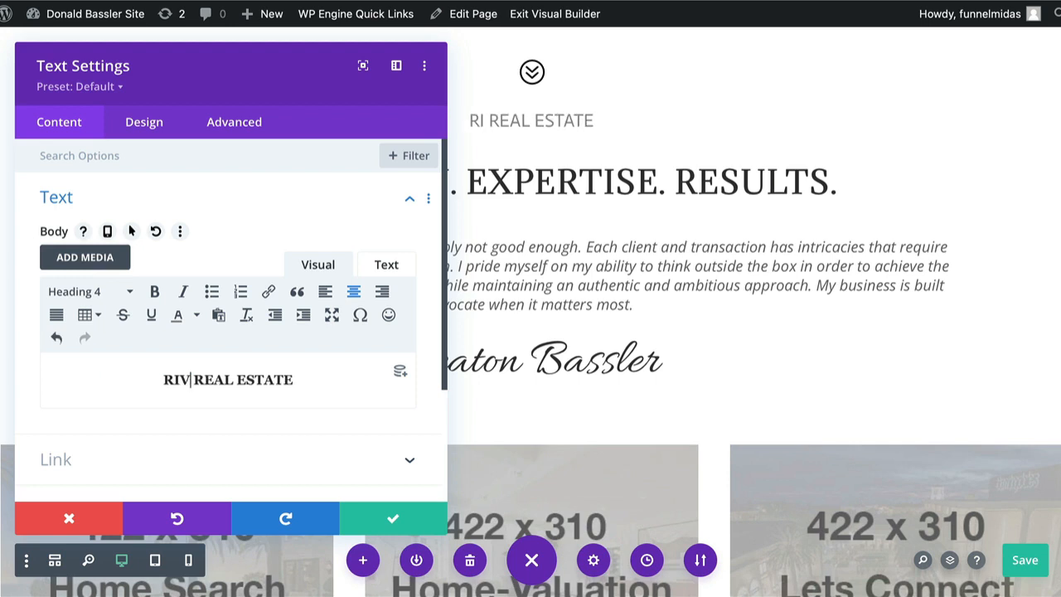
text(COUNTY)
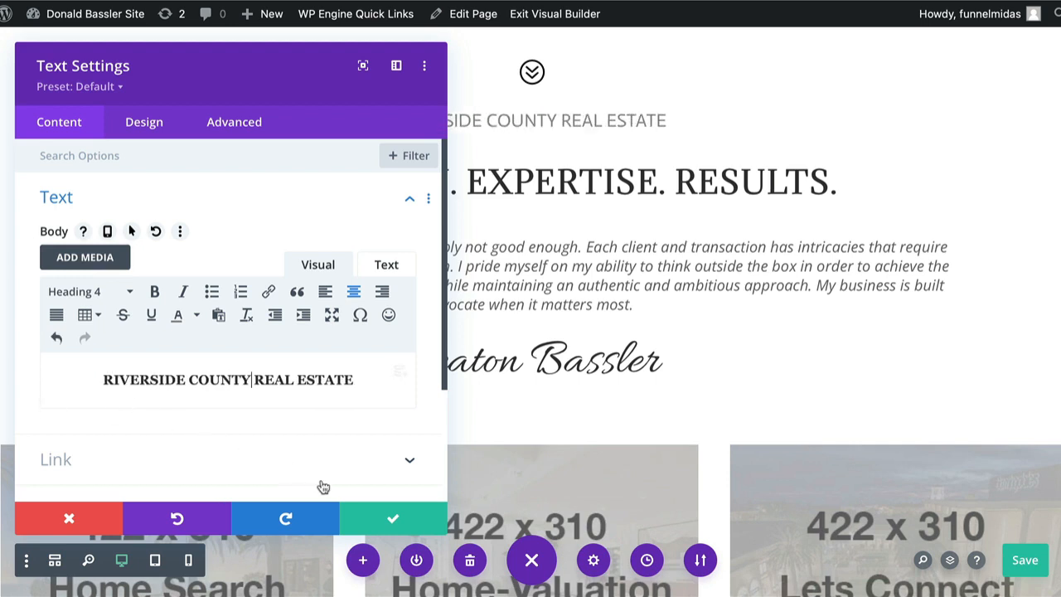
click(394, 520)
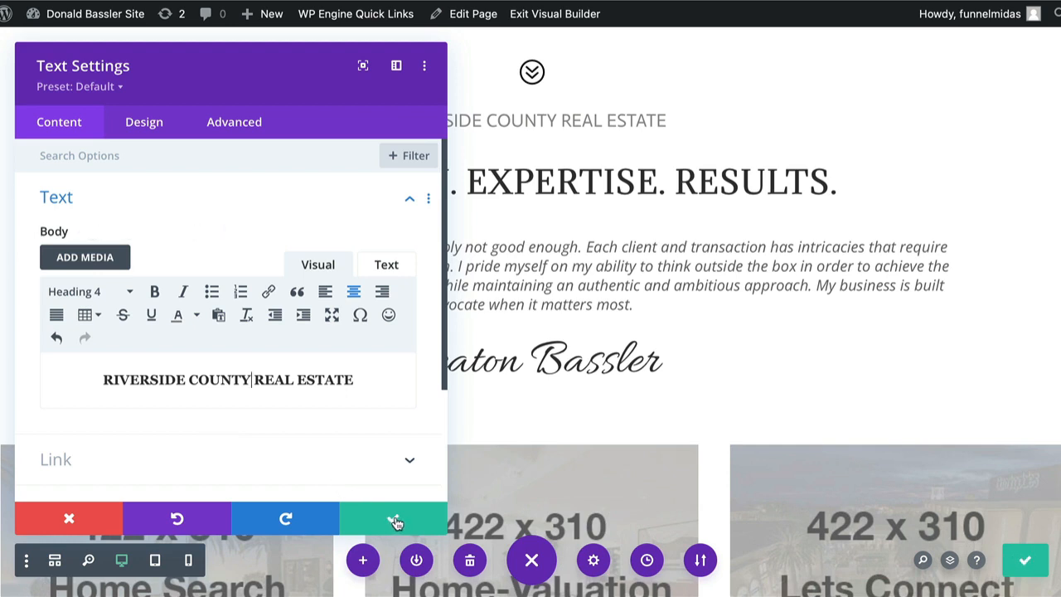
click(393, 520)
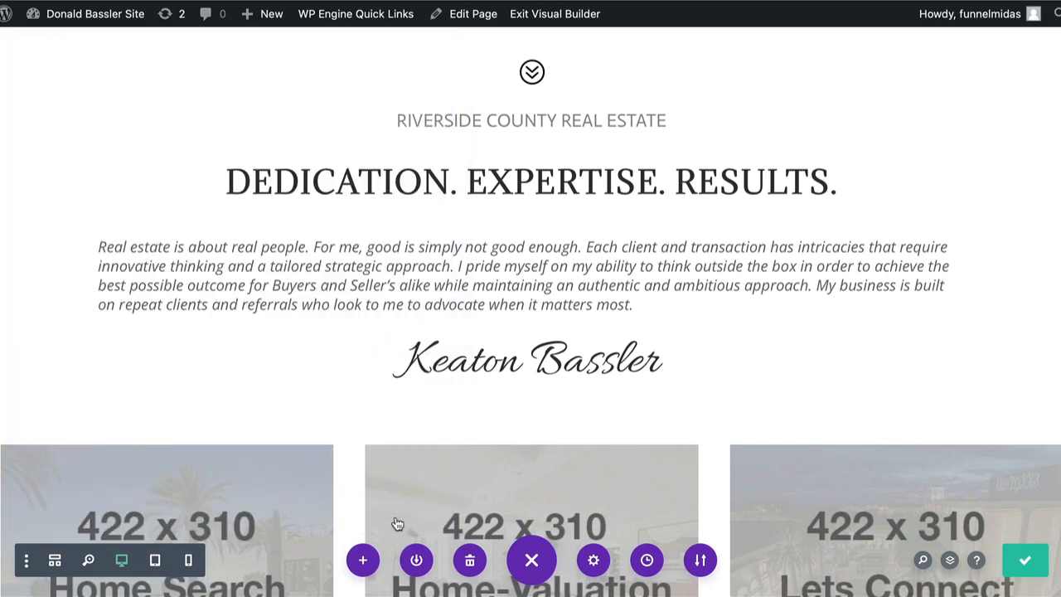
Save the page, review the DEDICATION. EXPERTISE. RESULTS. heading settings unchanged, and save again.
click(1026, 561)
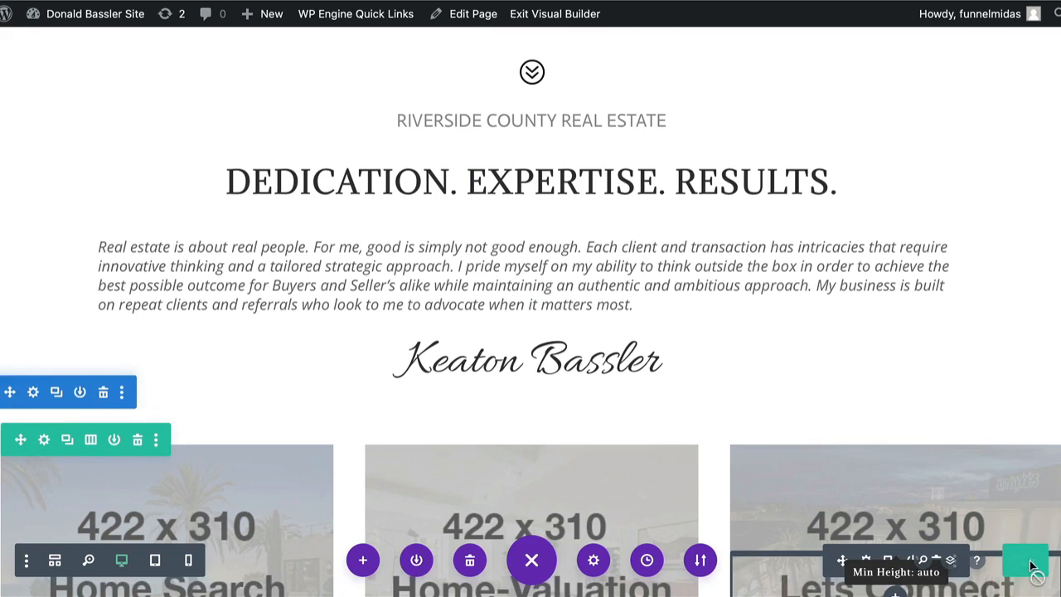
mouse_move(489, 174)
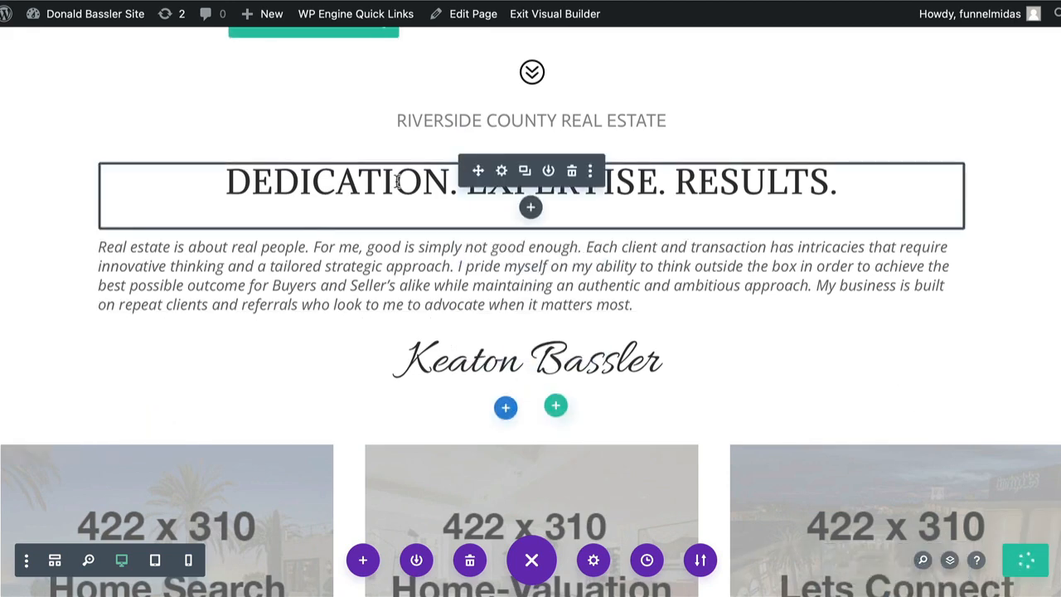
click(501, 172)
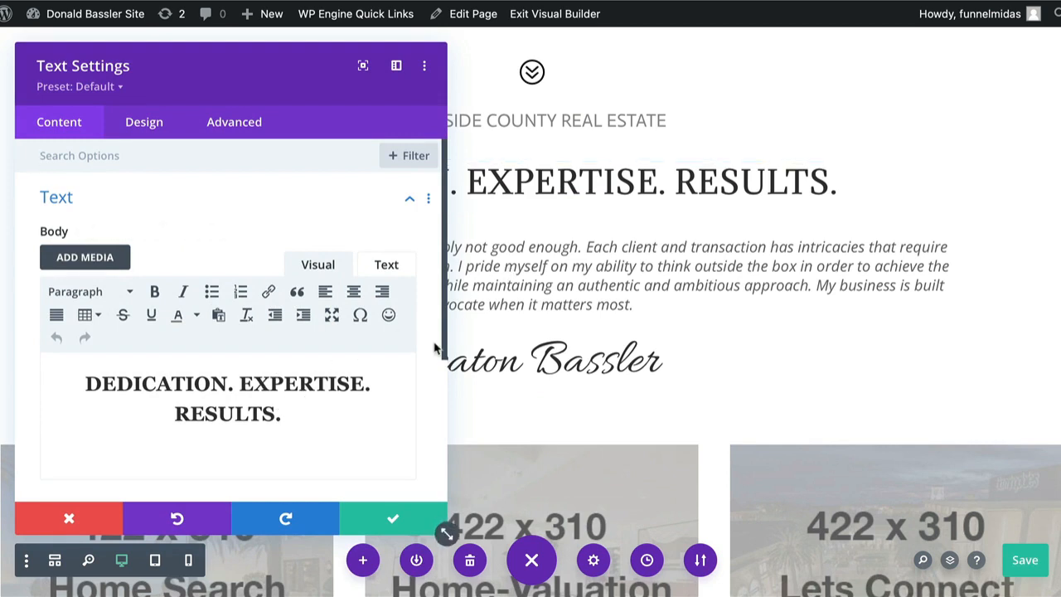
click(387, 518)
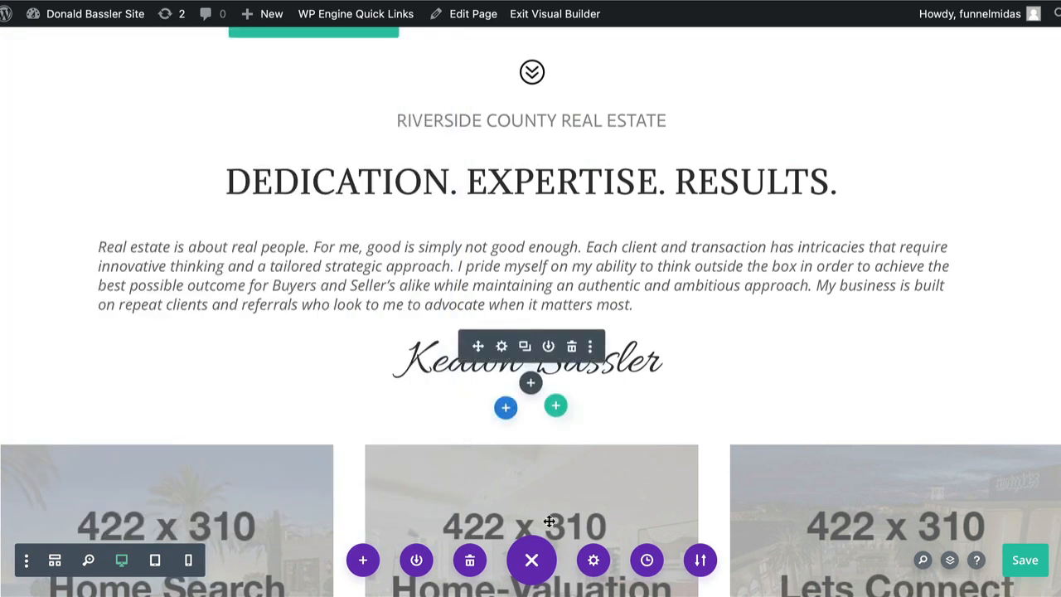
click(1027, 562)
Review the intro paragraph's text settings and close them without edits.
mouse_move(635, 249)
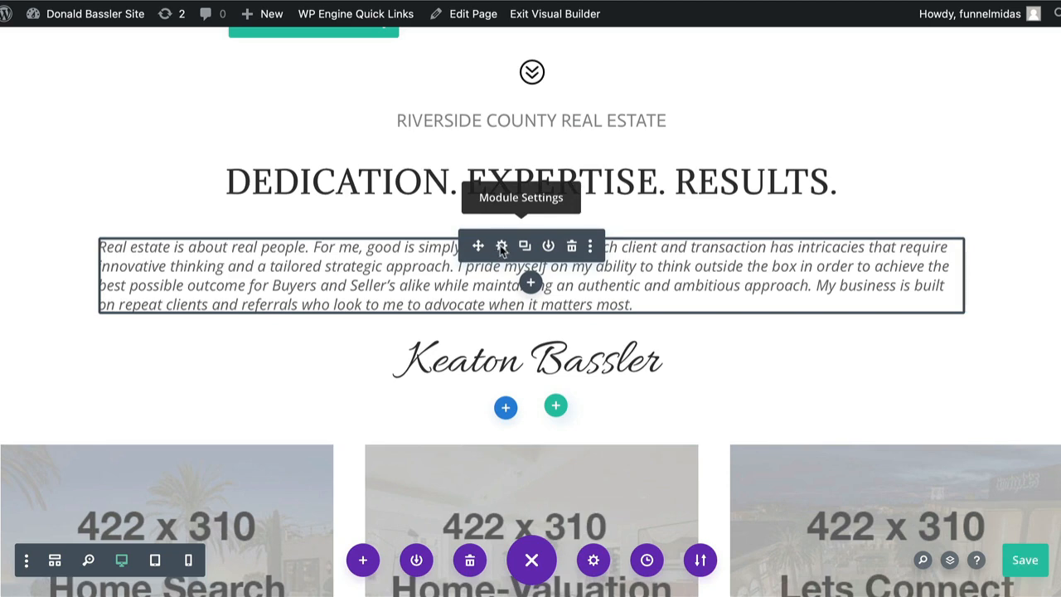
click(501, 247)
scroll(242, 371, down, 1)
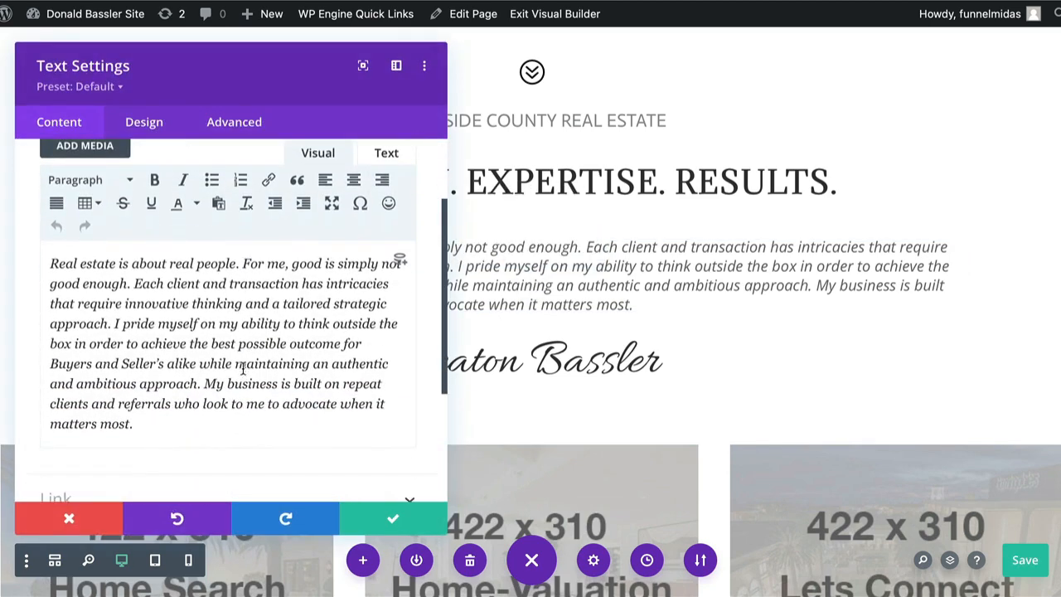
scroll(242, 371, down, 1)
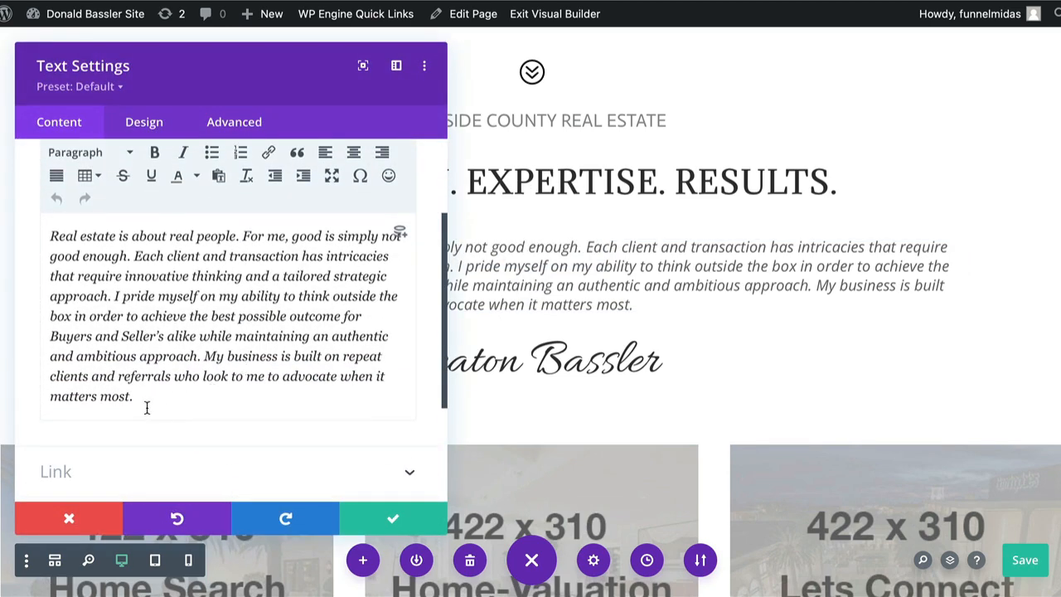
drag(146, 405, 39, 238)
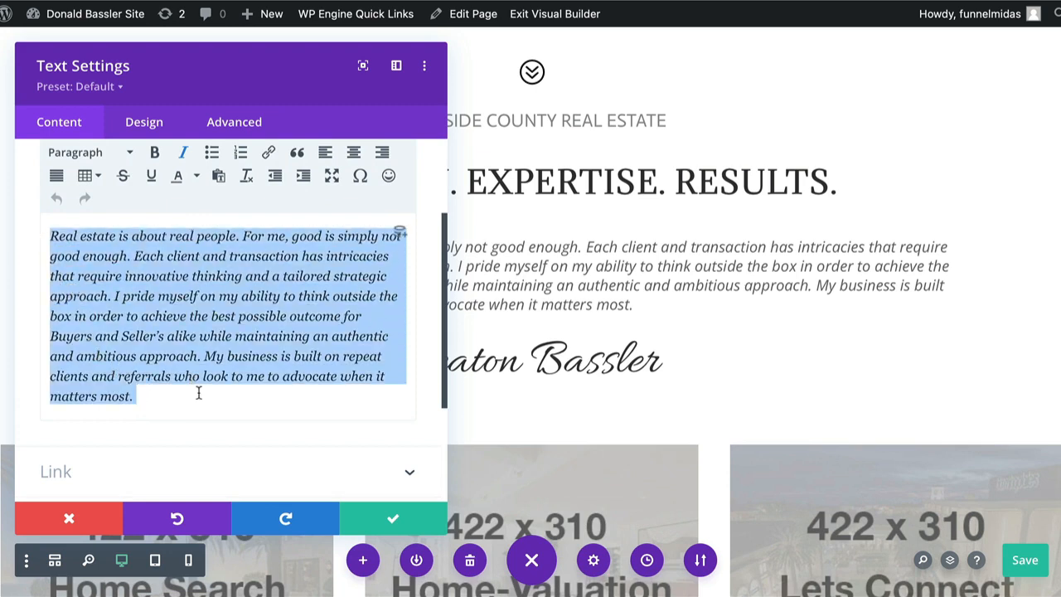
click(395, 519)
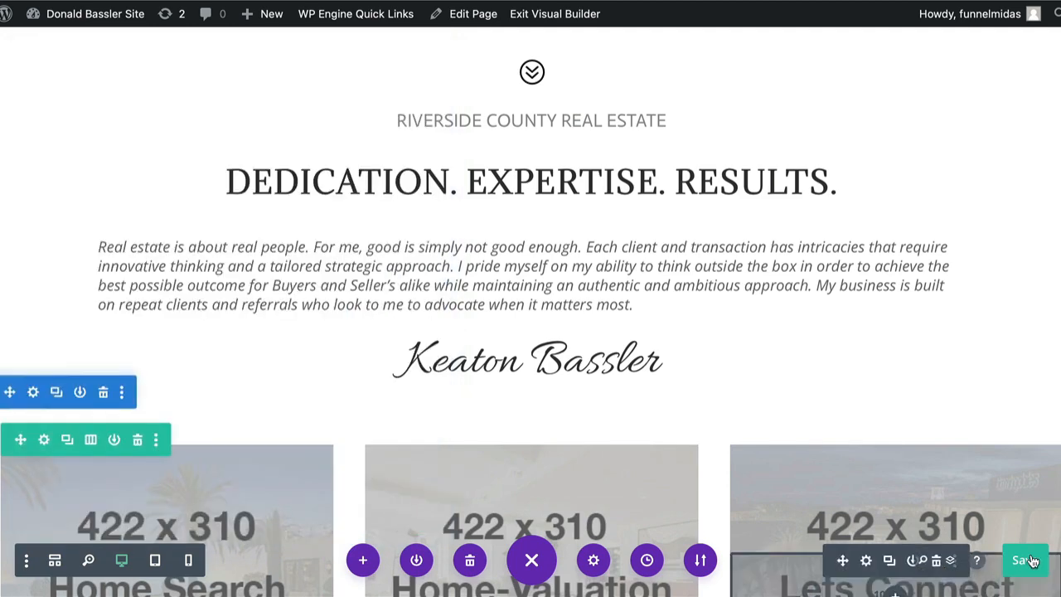
Replace the signature heading's name with the new agent's full name in the Body editor.
mouse_move(502, 348)
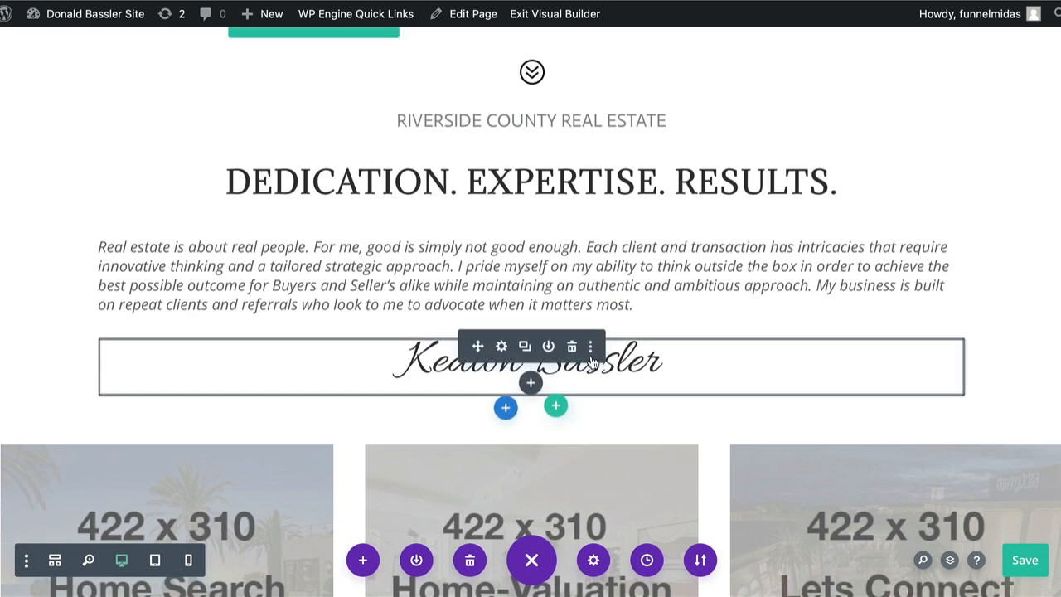
click(502, 346)
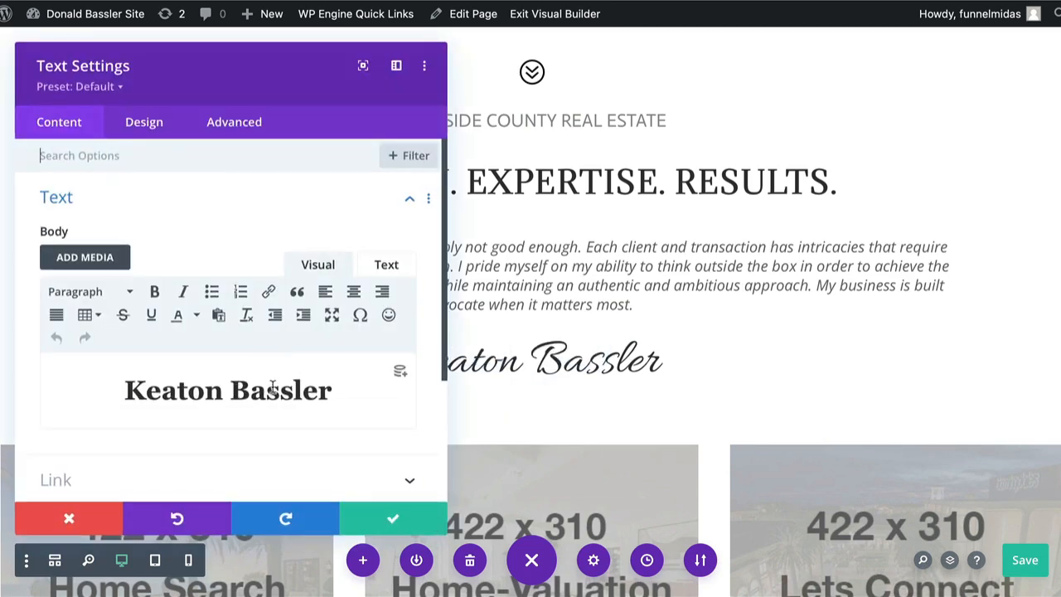
click(336, 394)
drag(336, 394, 122, 378)
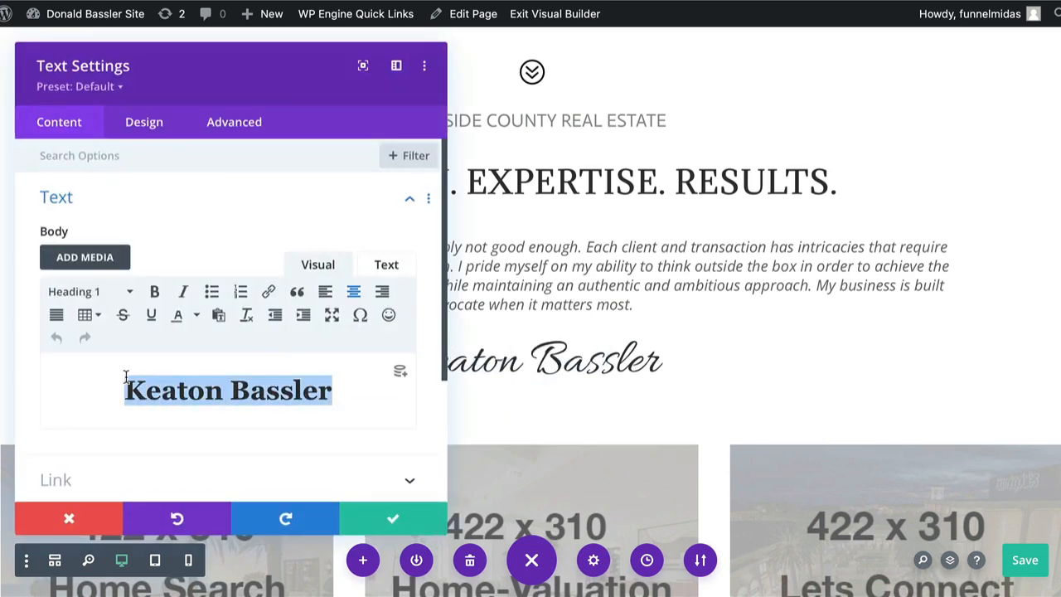
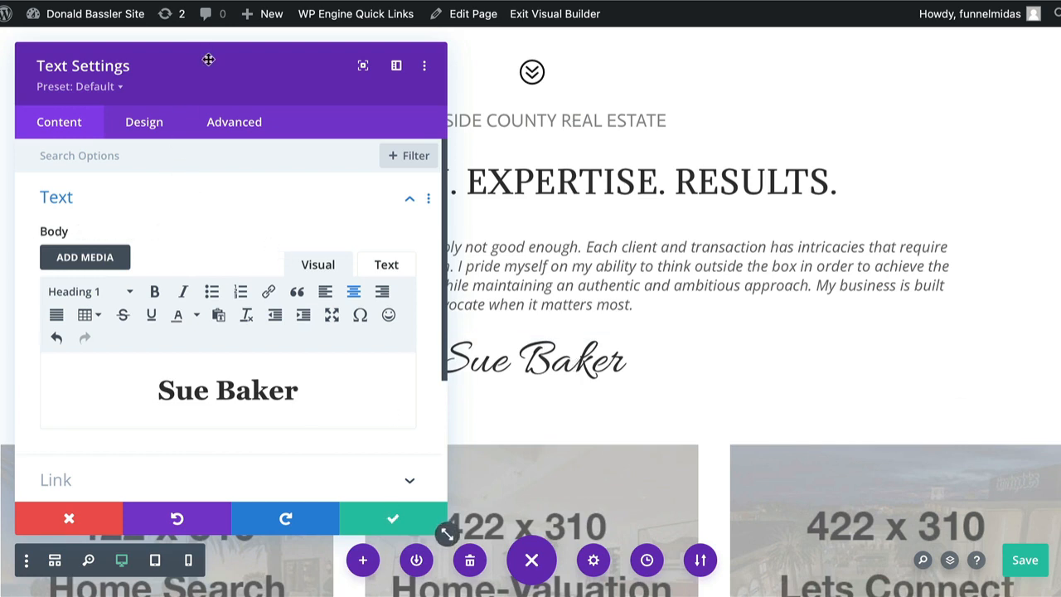
drag(208, 59, 189, 40)
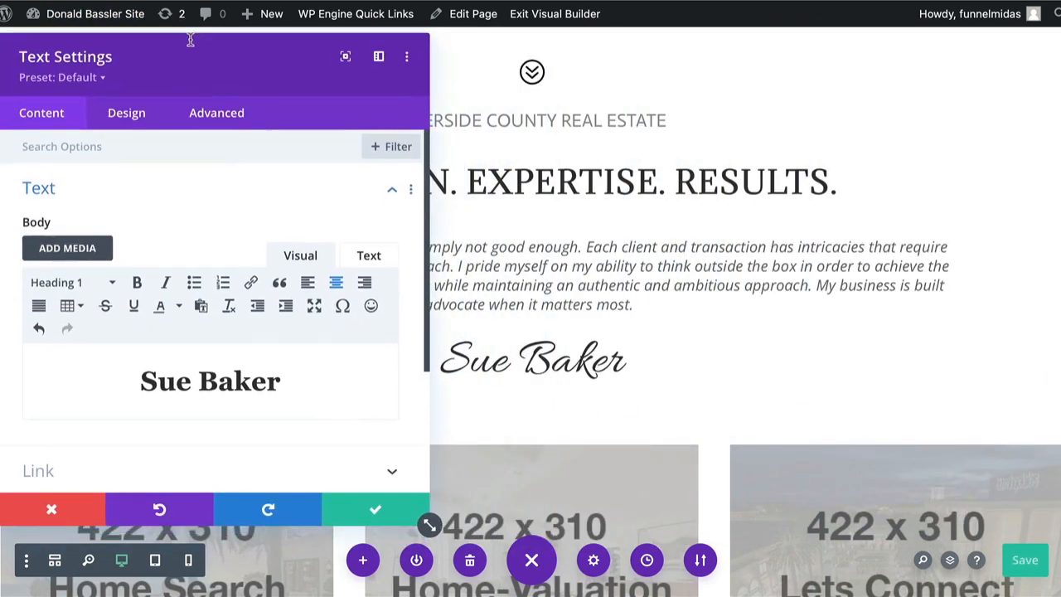
Try the ABeeZee heading font on the name heading, then switch it back to Allura.
click(120, 120)
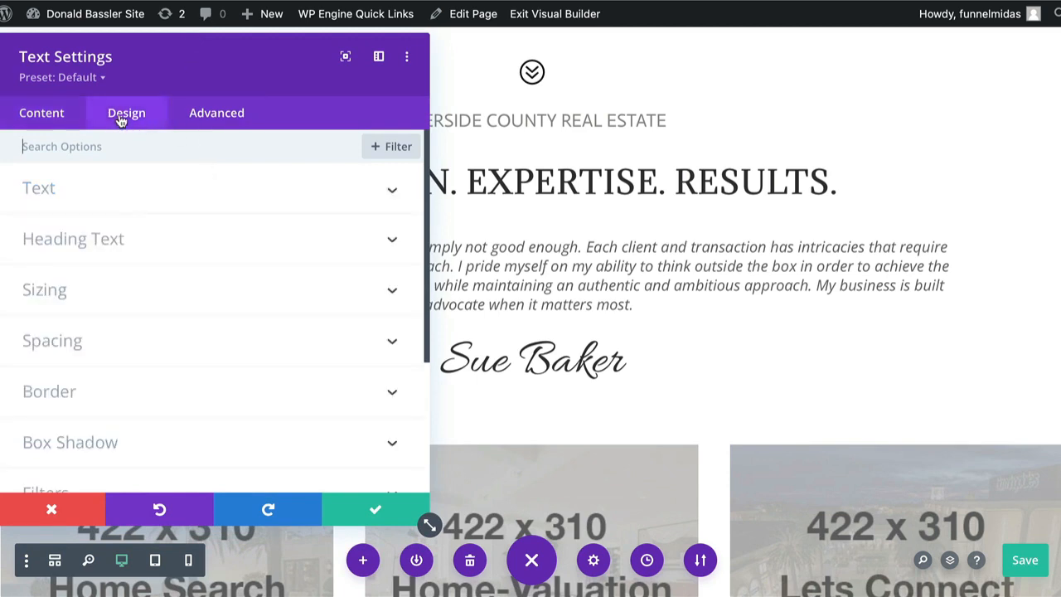
click(103, 241)
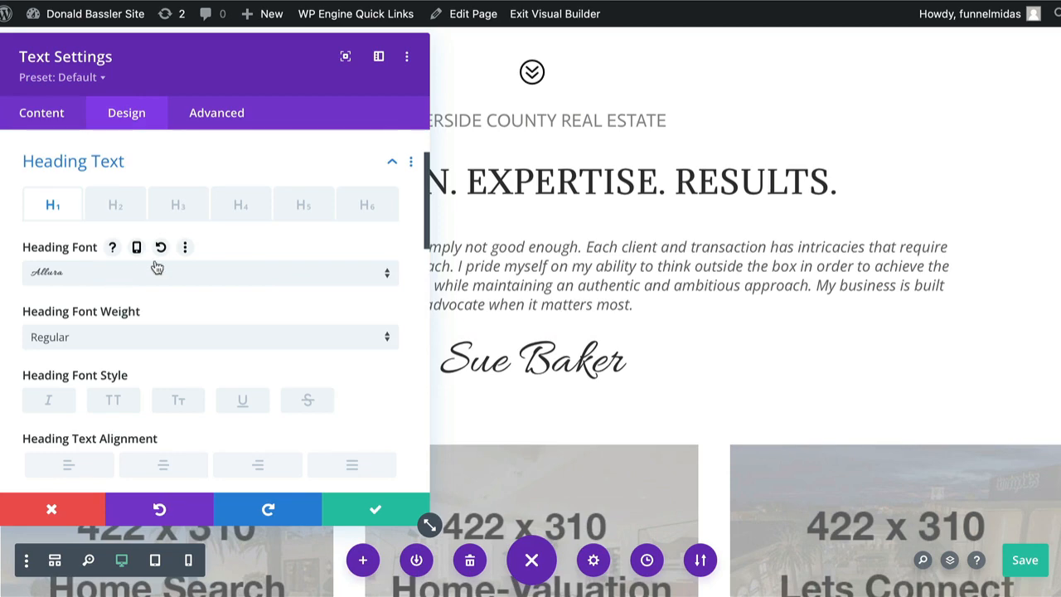
click(156, 268)
click(103, 277)
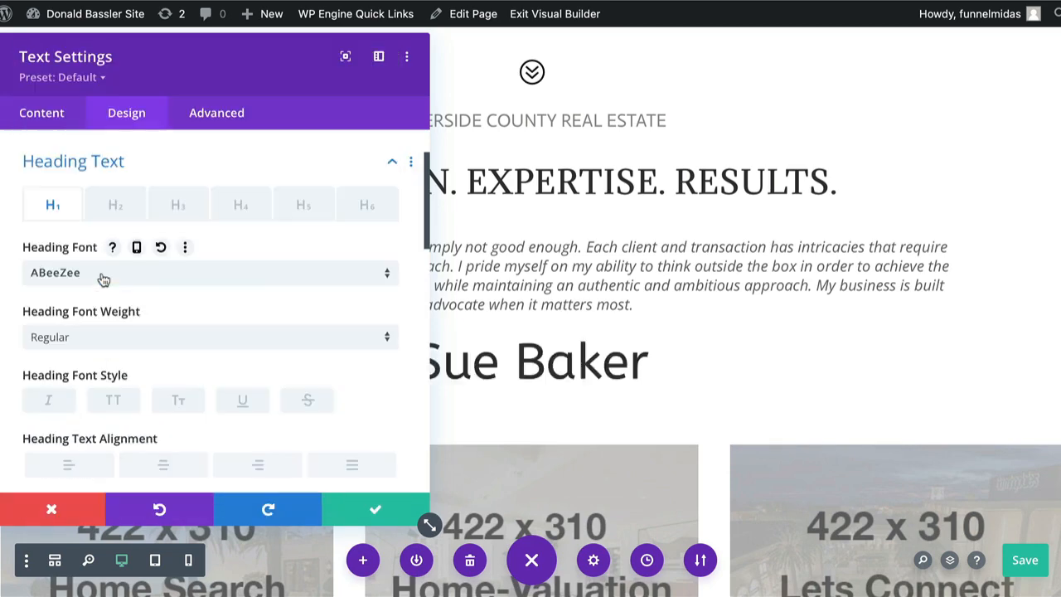
click(73, 273)
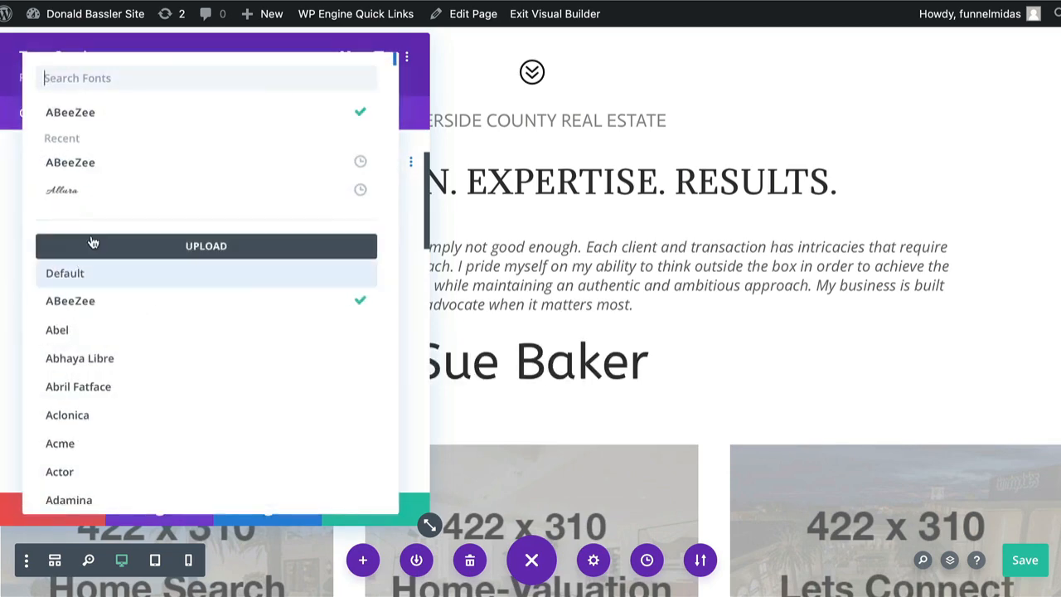
click(82, 192)
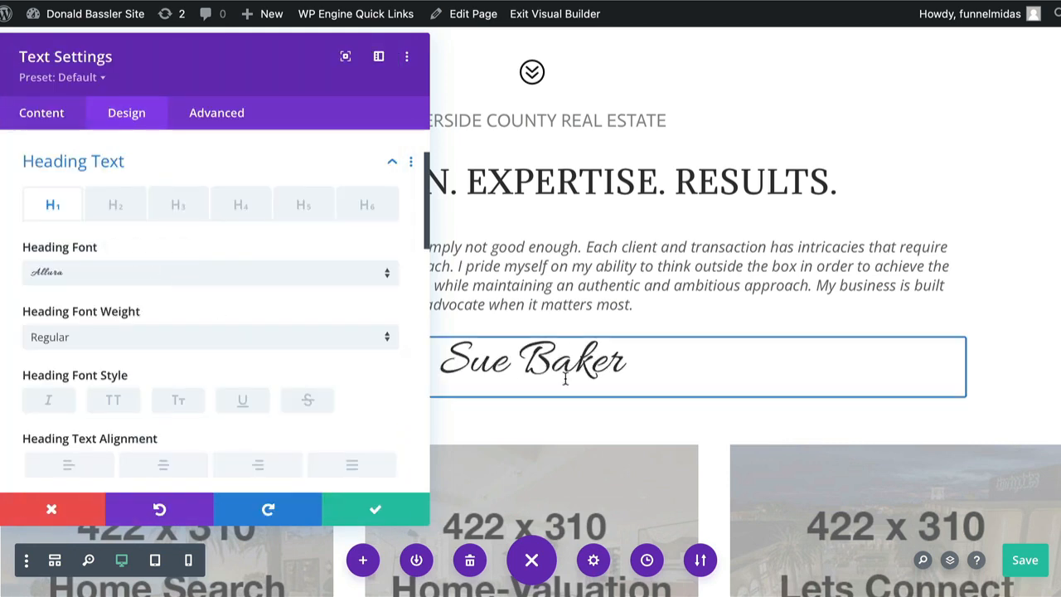
Apply the heading text changes and save the page.
click(374, 514)
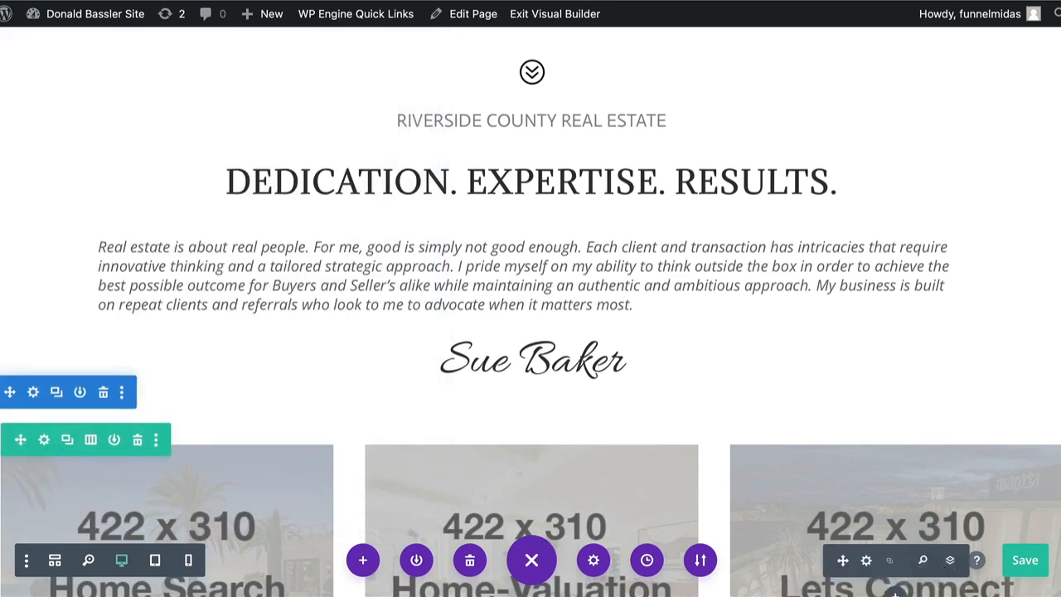
click(1024, 560)
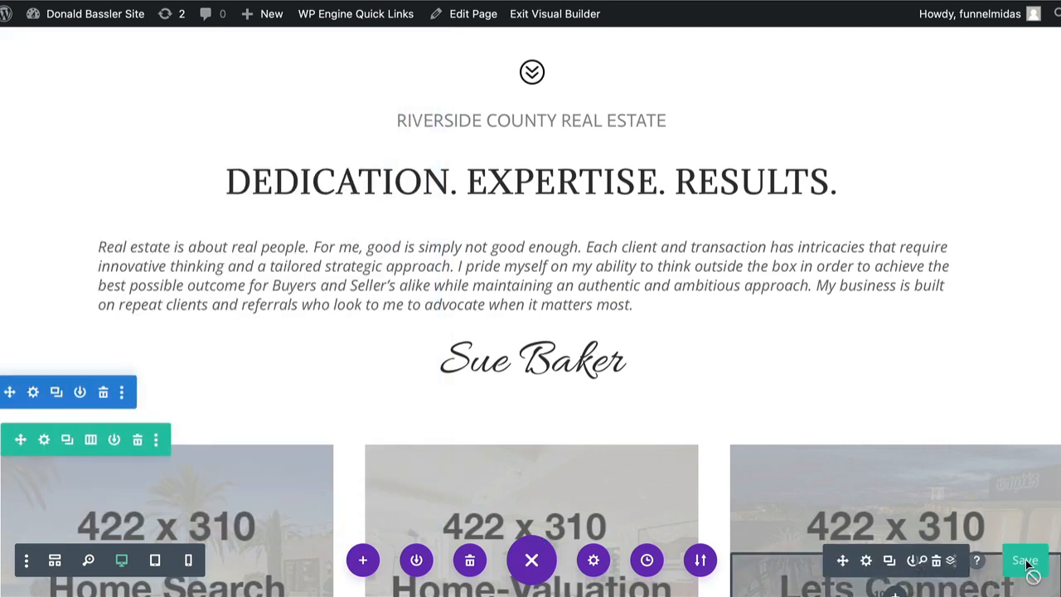
Scroll down to the photo cards row and save the page with Ctrl+S.
scroll(996, 236, down, 2)
scroll(996, 237, down, 4)
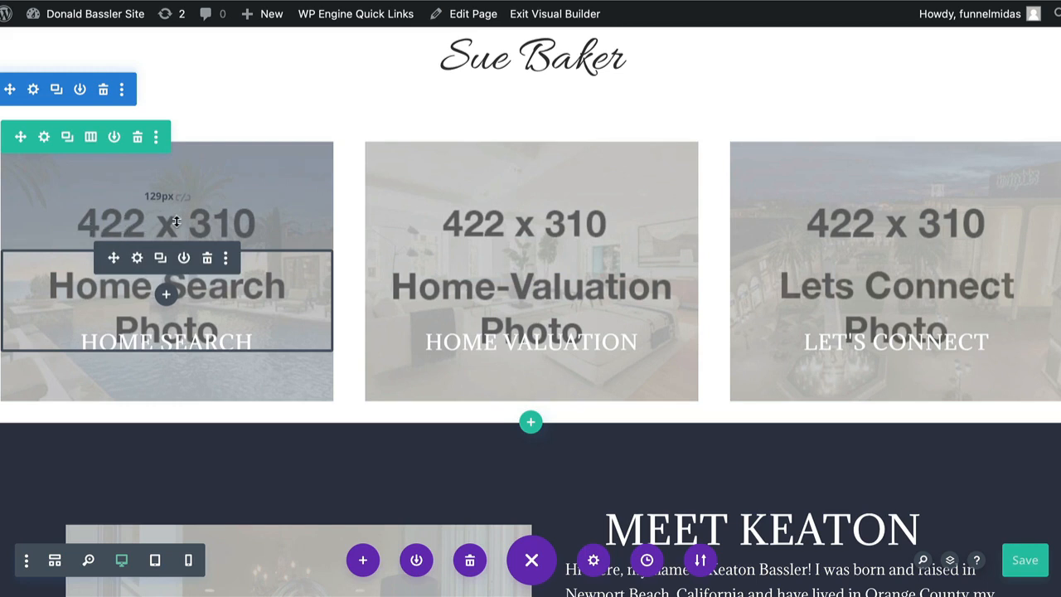
key(ctrl+s)
Open the first column's background image settings, showing the 422 x 310 Home Search Photo placeholder.
click(45, 138)
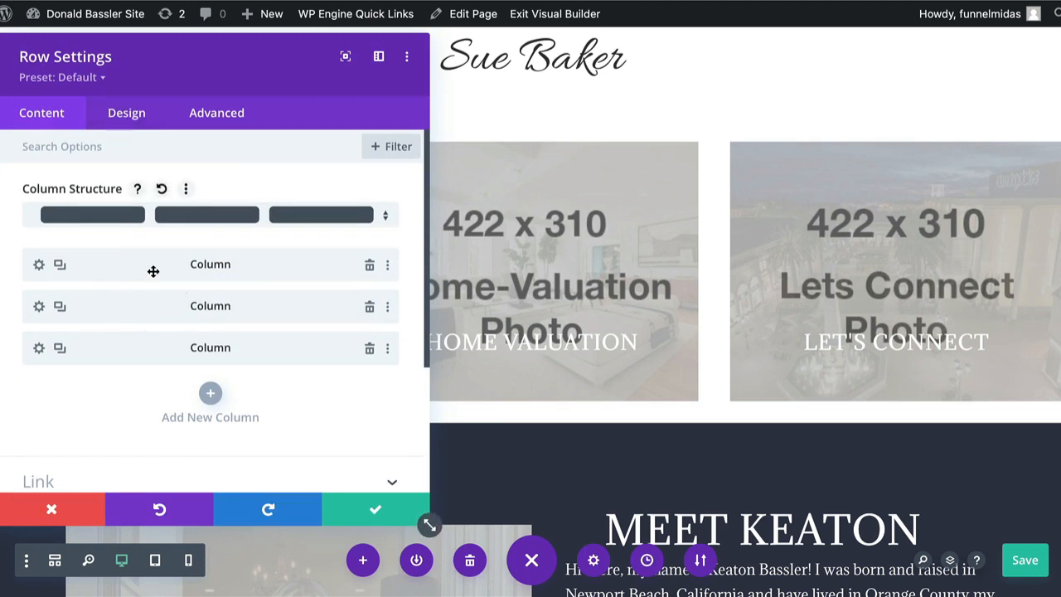
mouse_move(156, 43)
mouse_down()
mouse_move(512, 46)
mouse_move(155, 47)
mouse_up()
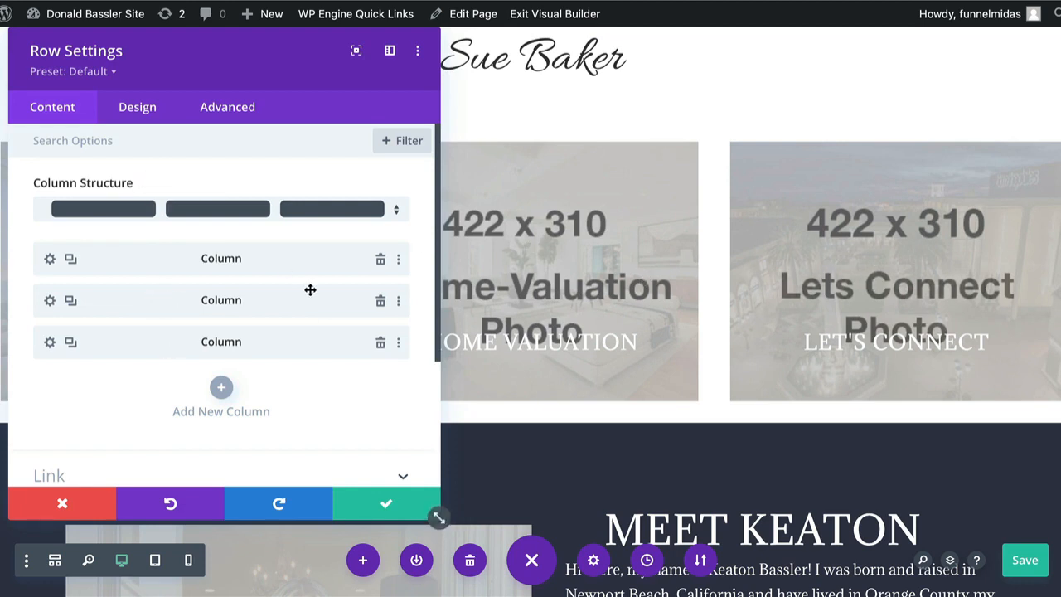
click(50, 260)
scroll(130, 282, down, 1)
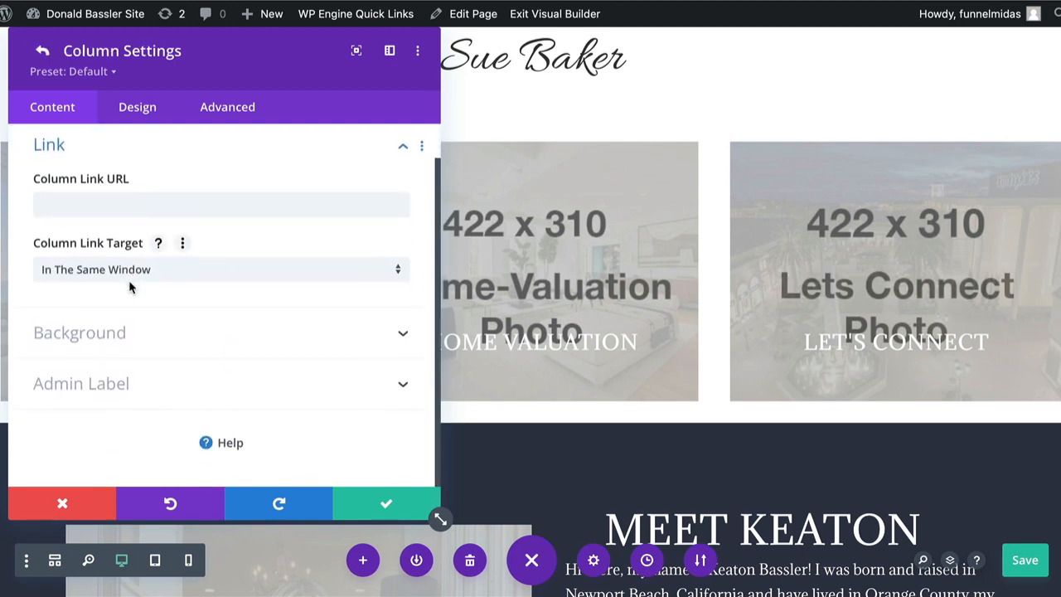
click(128, 349)
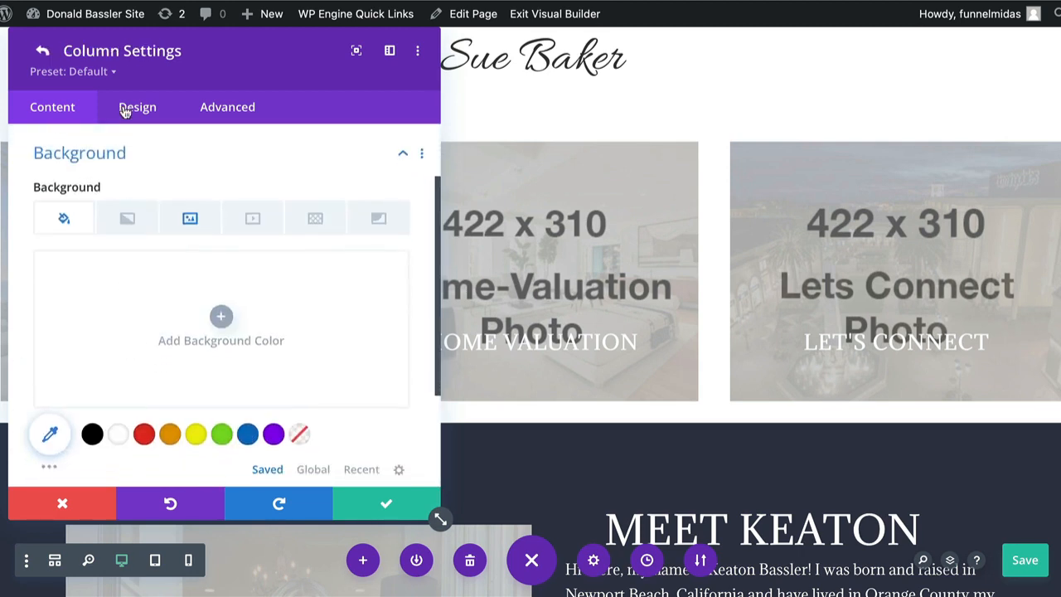
drag(135, 38, 664, 27)
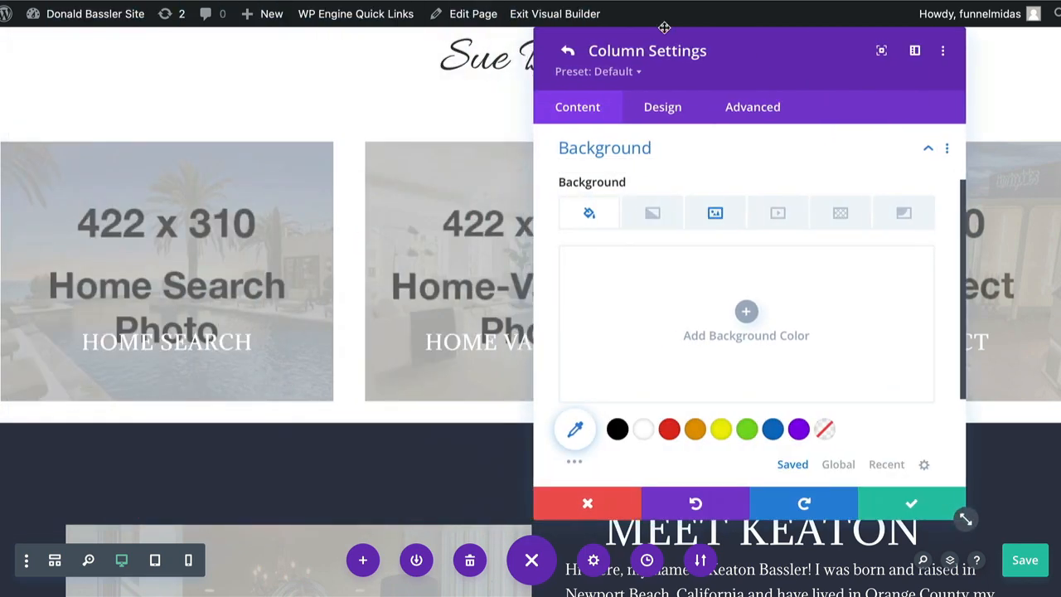
click(715, 216)
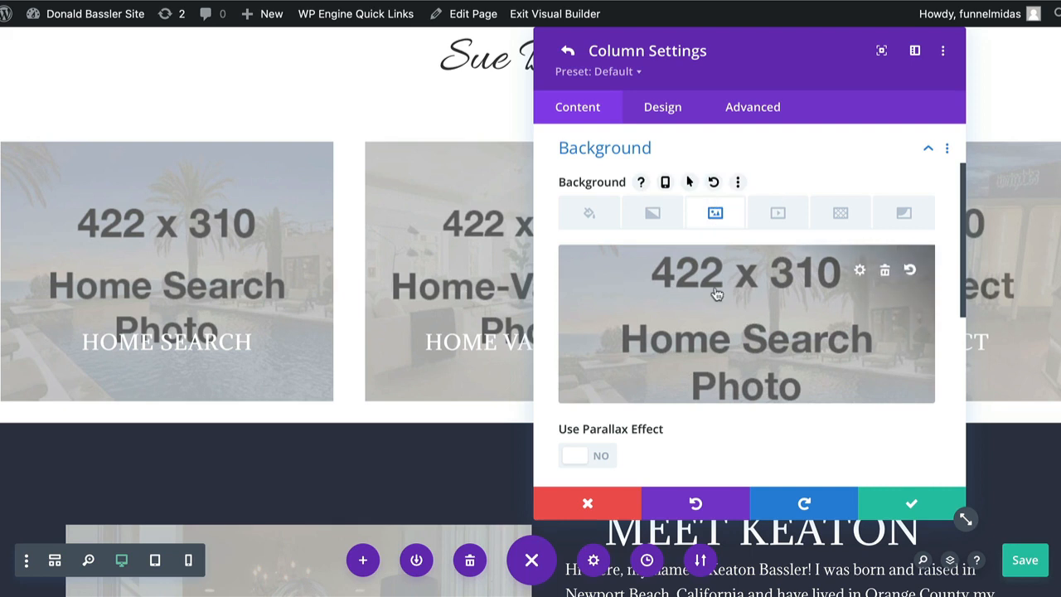
Preview nb1.jpeg and upload it from the computer through the media library.
click(798, 328)
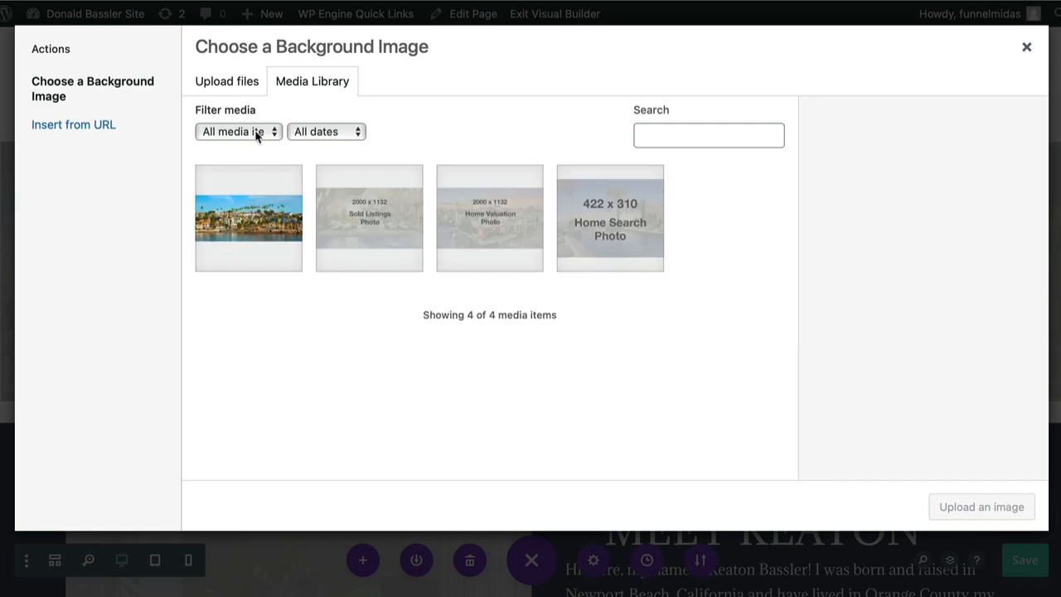
click(224, 83)
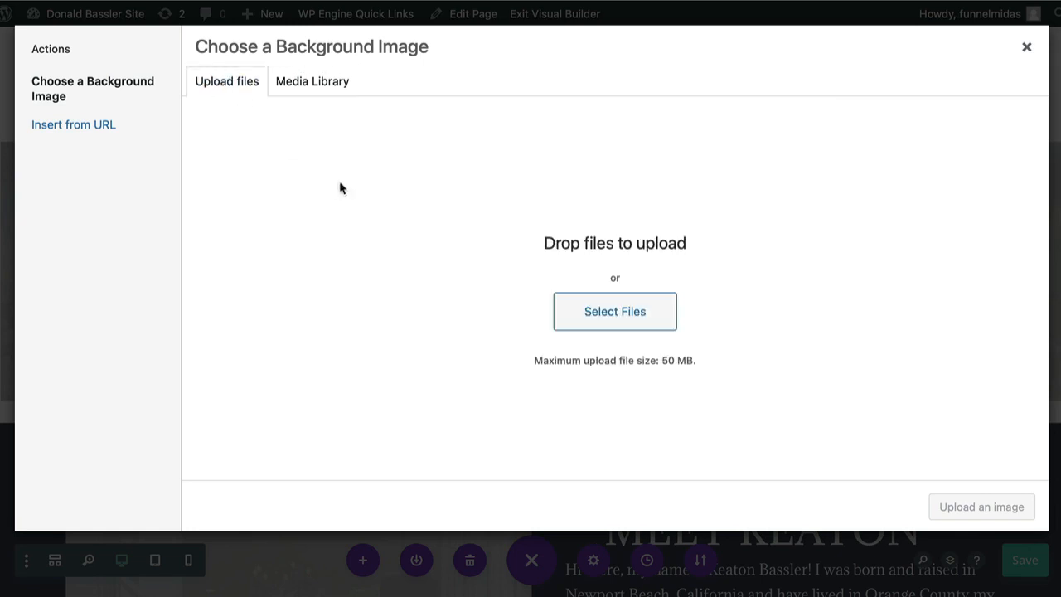
click(600, 322)
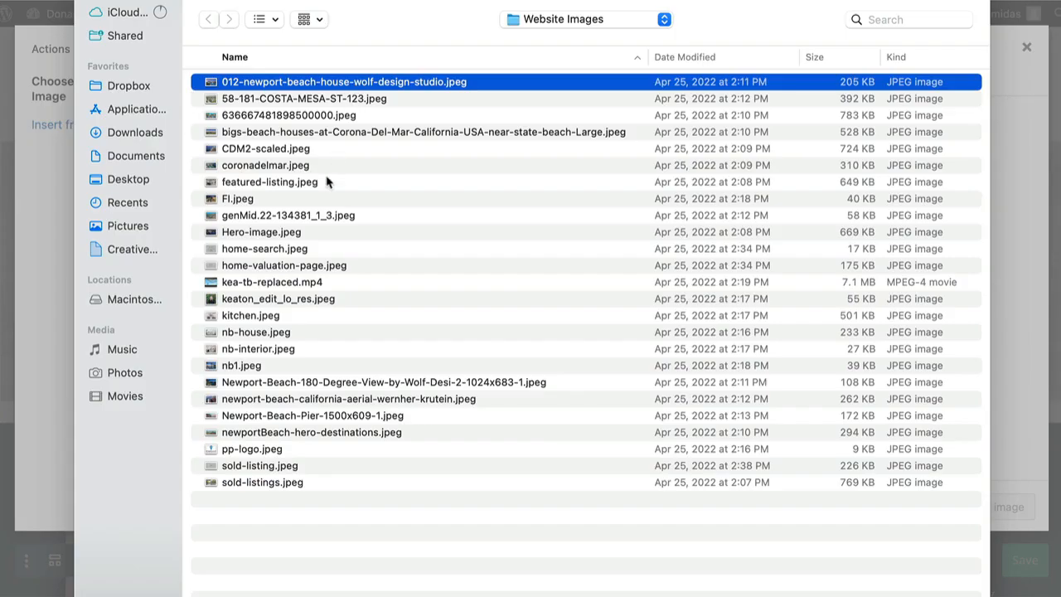
click(257, 367)
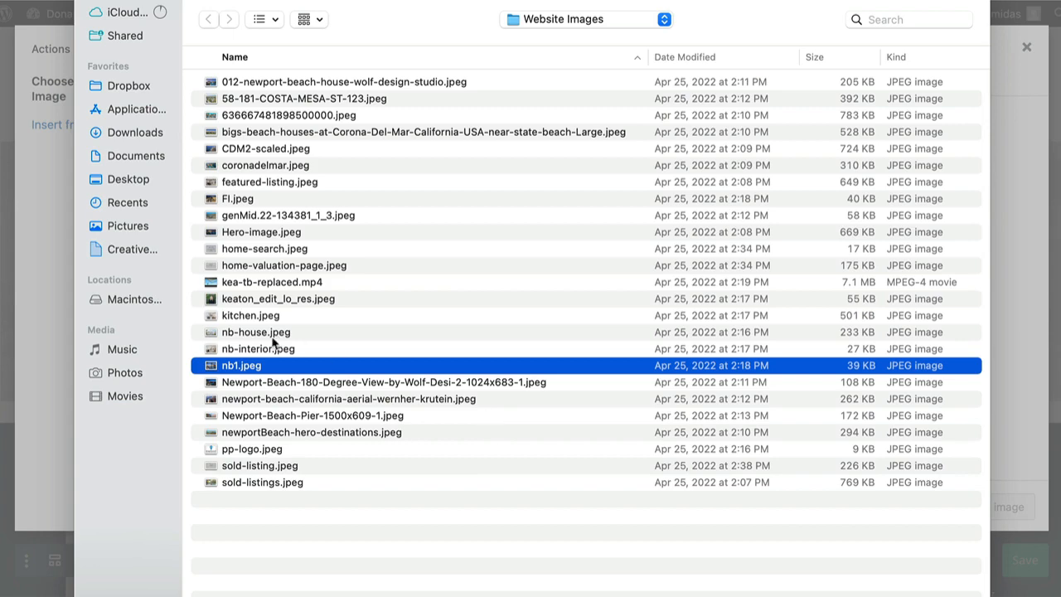
key(space)
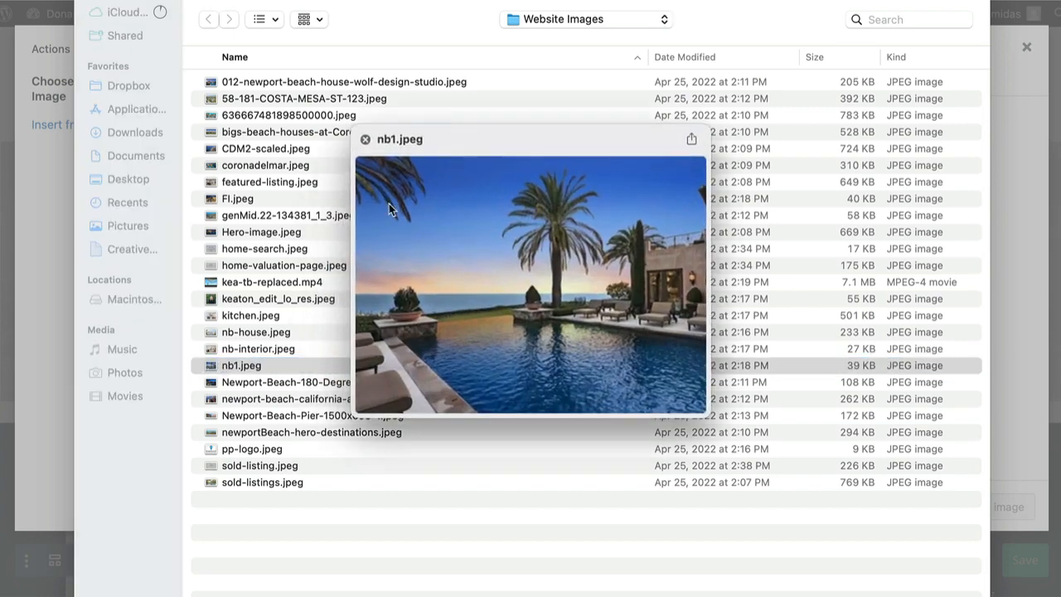
click(366, 142)
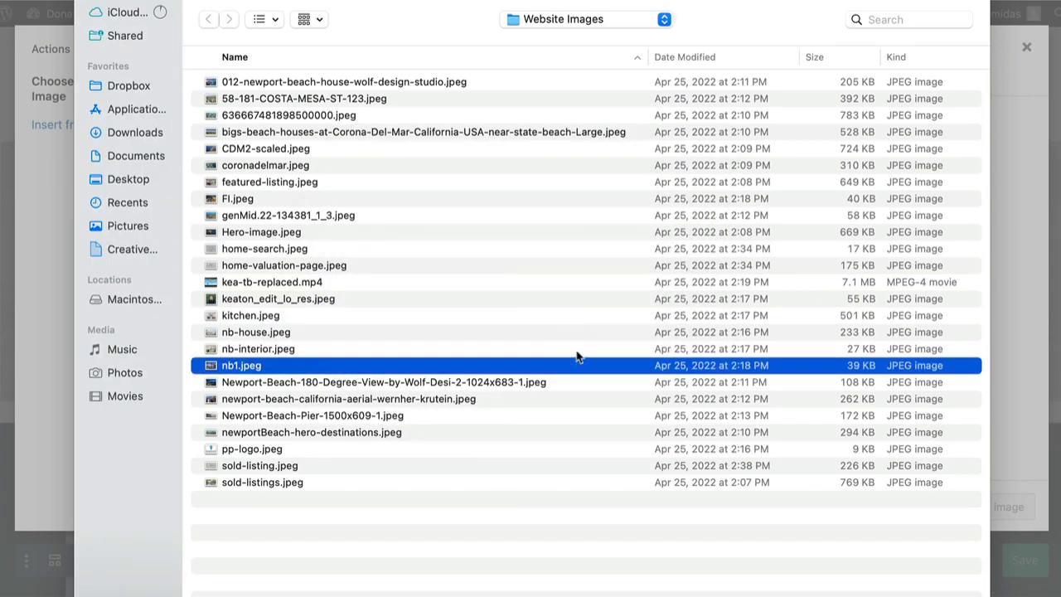
key(Return)
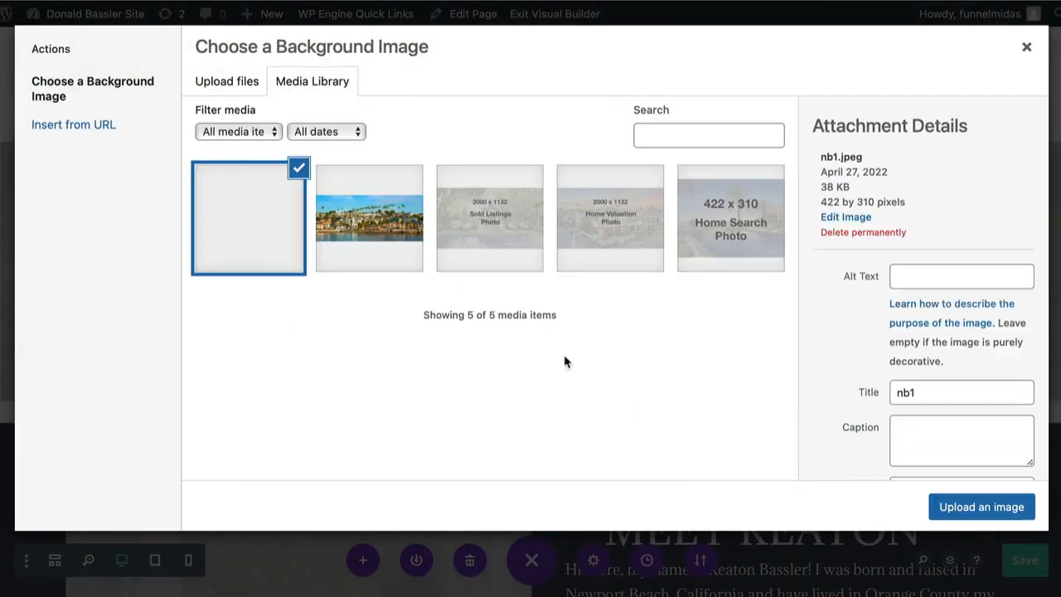
Add alt text and set nb1.jpeg as the Home Search column background.
click(912, 276)
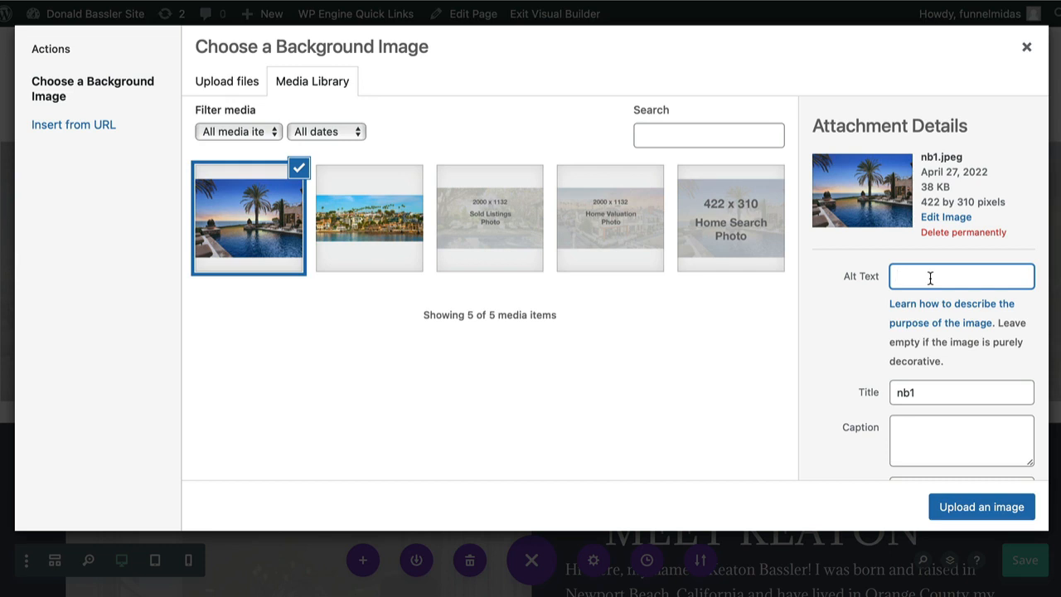
click(947, 511)
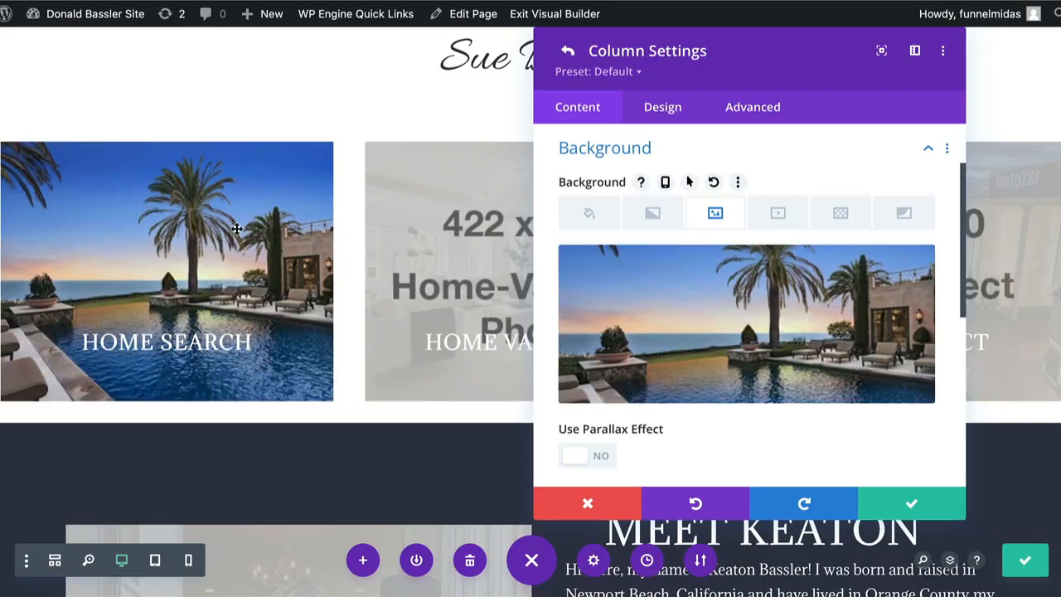
click(912, 506)
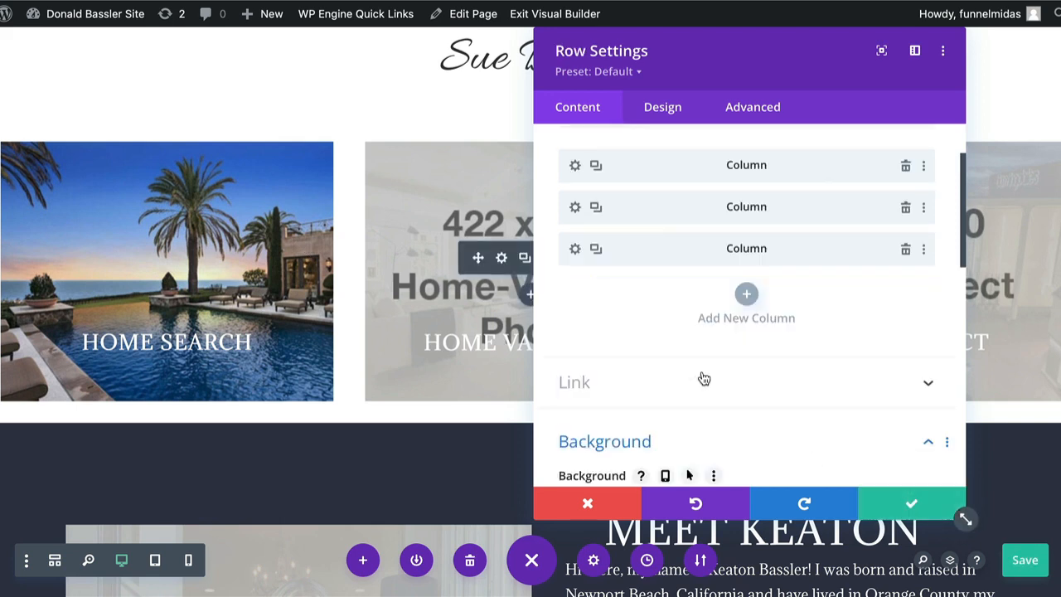
Upload nb-interior.jpeg with alt text as the Home Valuation column background.
click(575, 208)
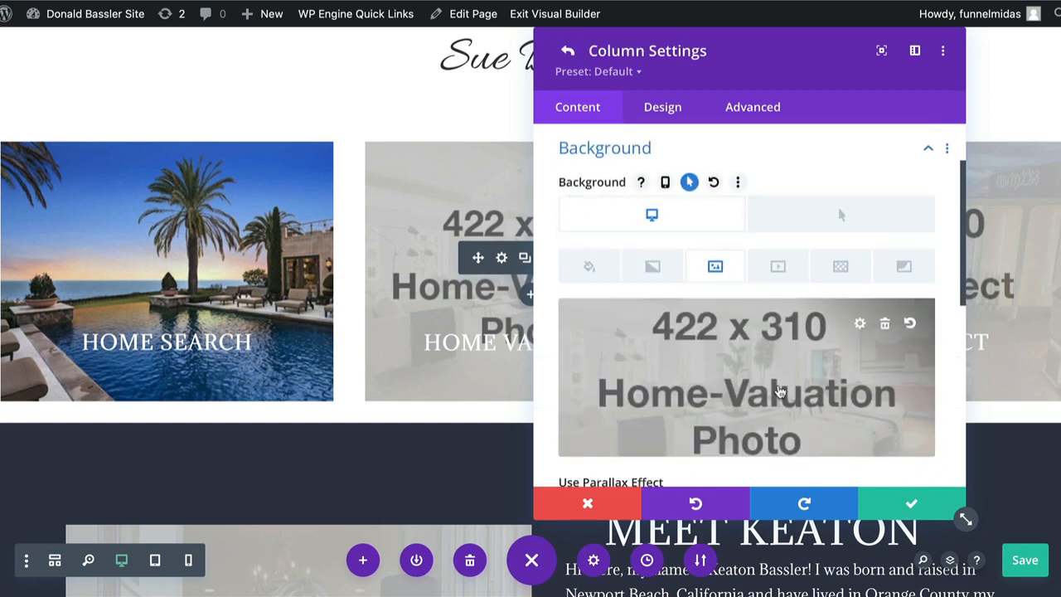
click(779, 391)
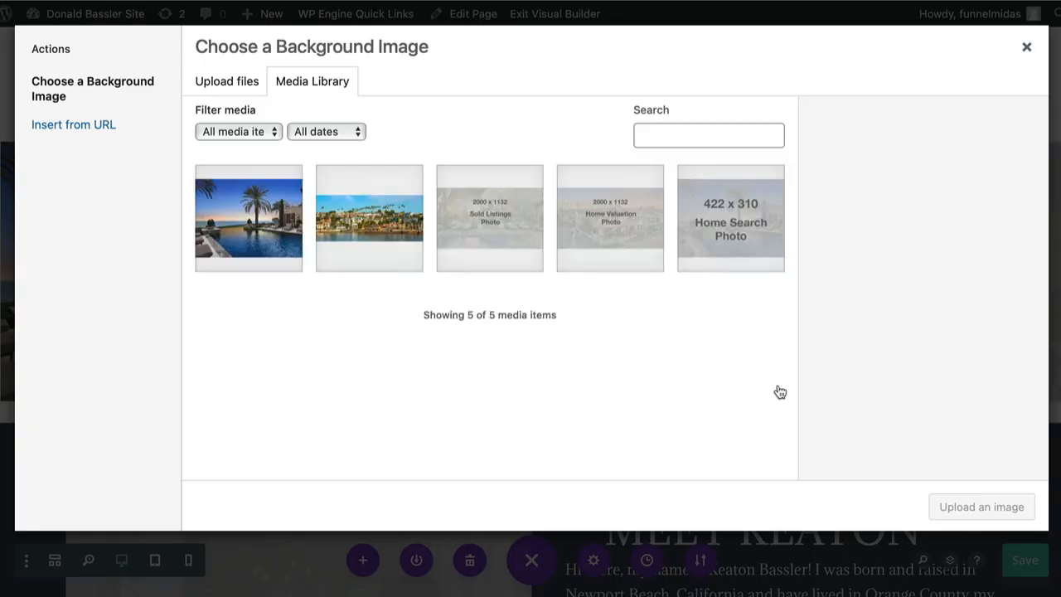
click(239, 83)
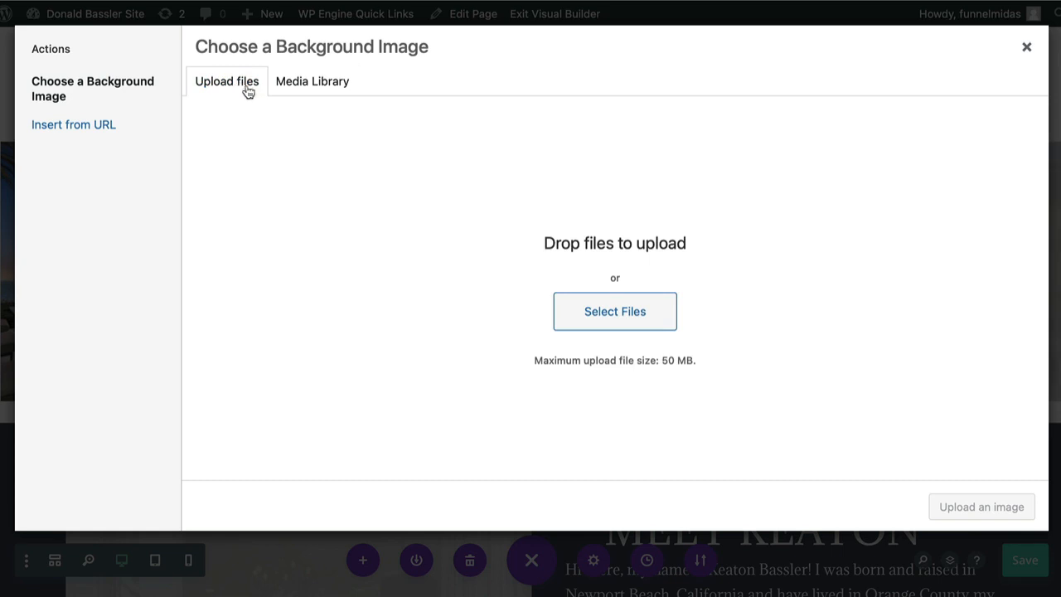
click(603, 312)
click(358, 82)
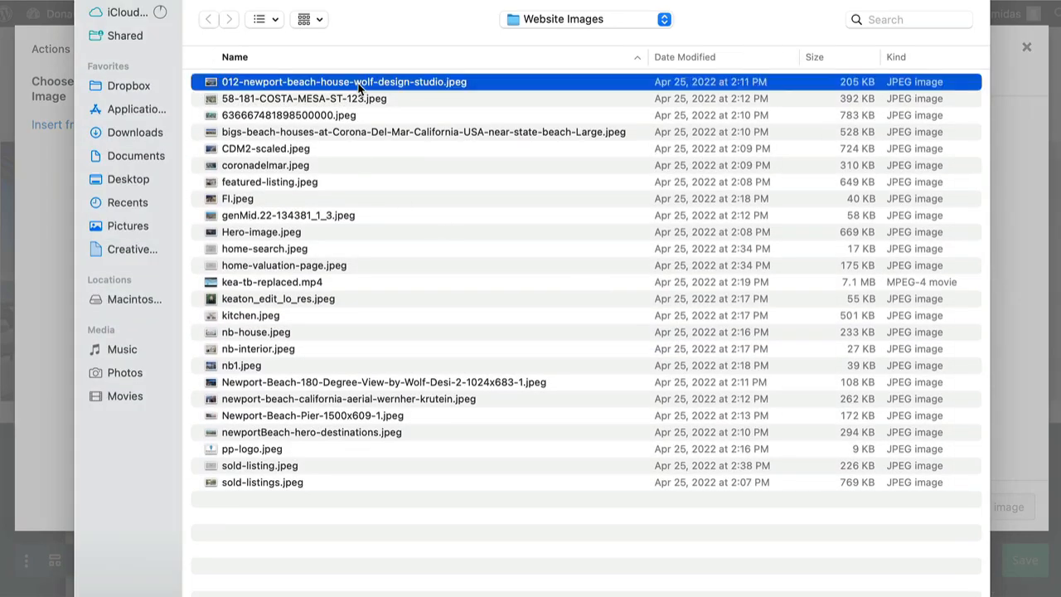
double_click(284, 351)
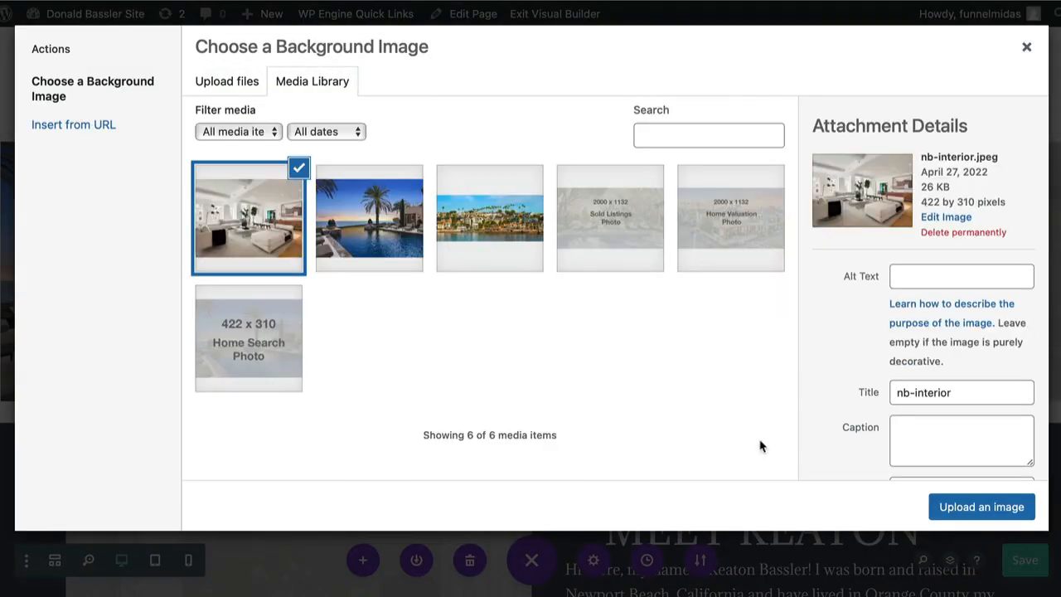
click(935, 280)
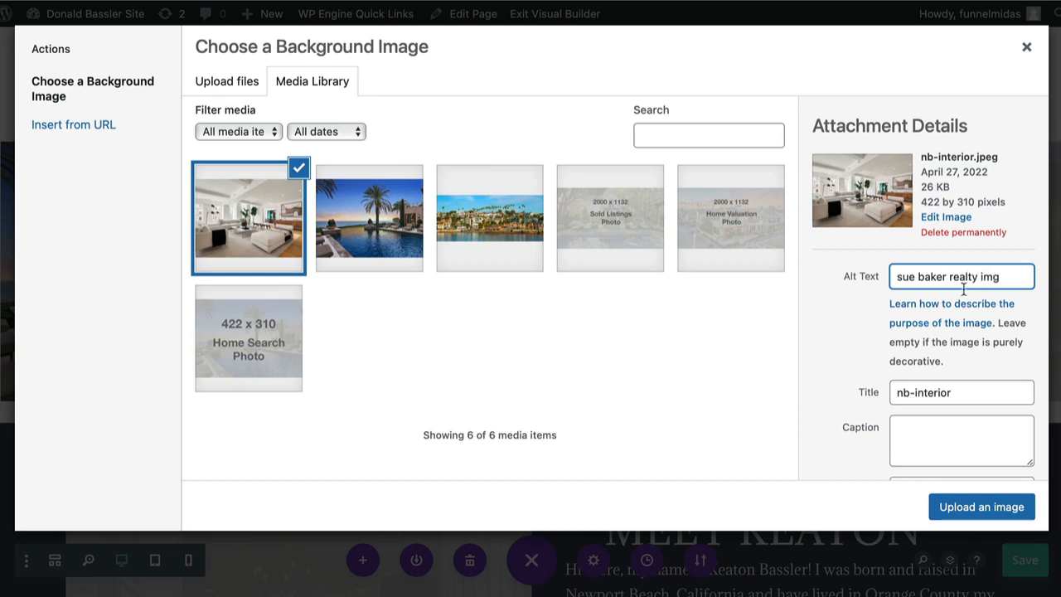
click(960, 511)
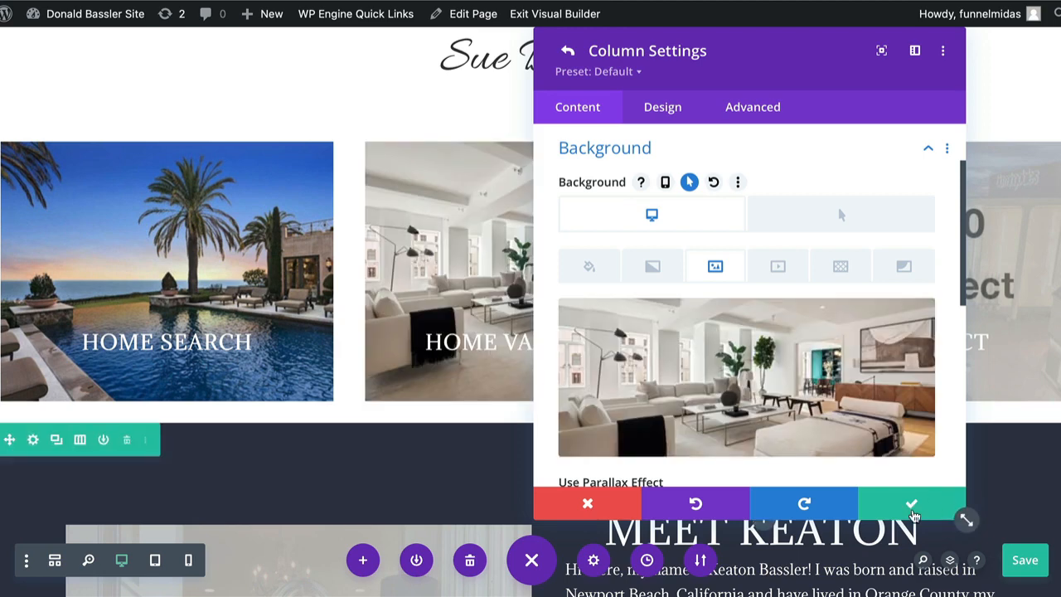
click(913, 510)
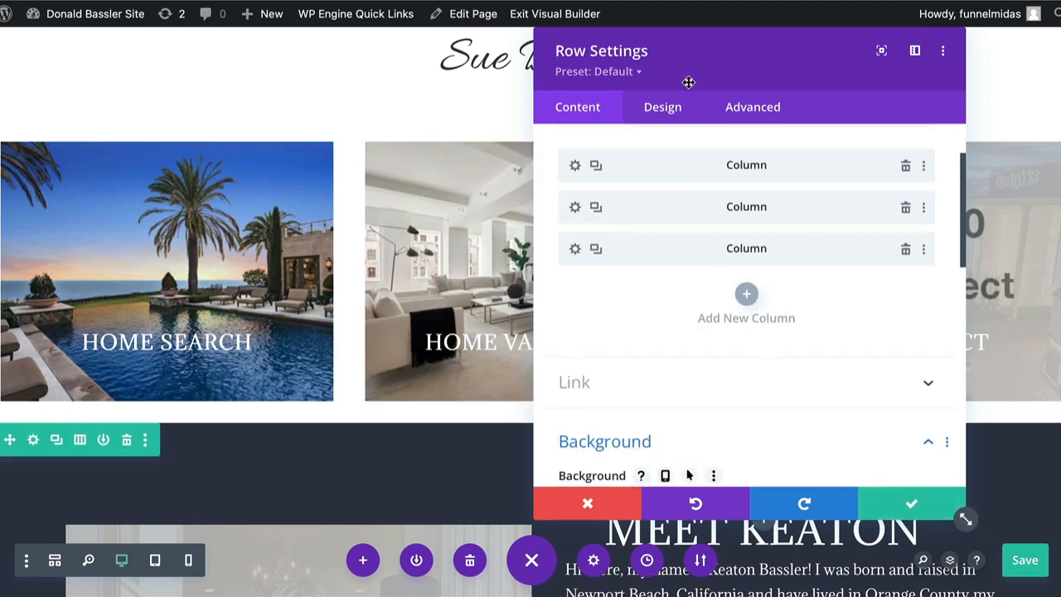
Open the Let's Connect column's background image and upload Fl.jpeg from the computer.
drag(688, 63, 123, 63)
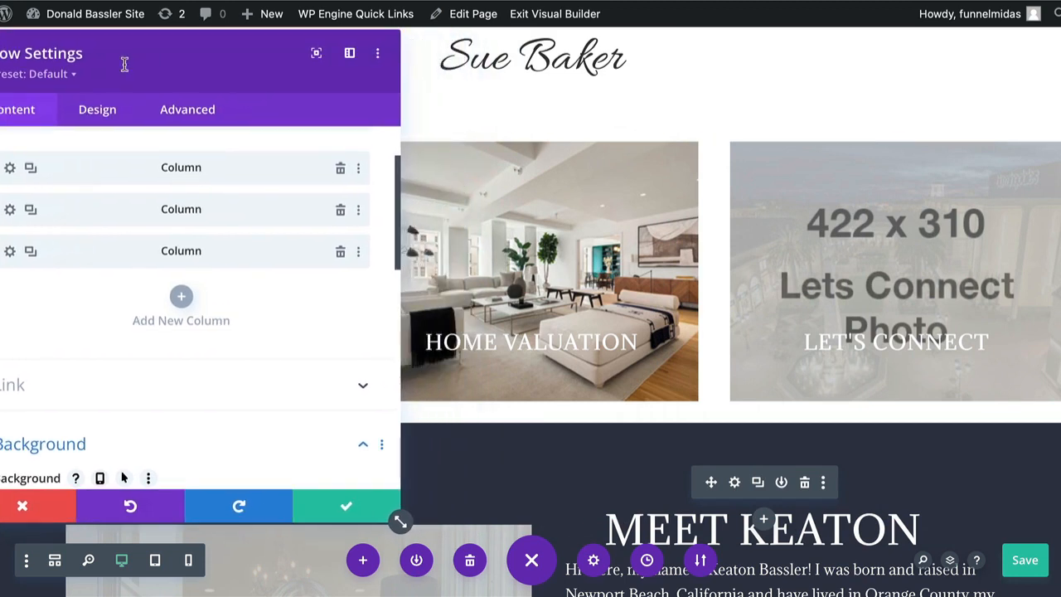
click(12, 252)
click(202, 340)
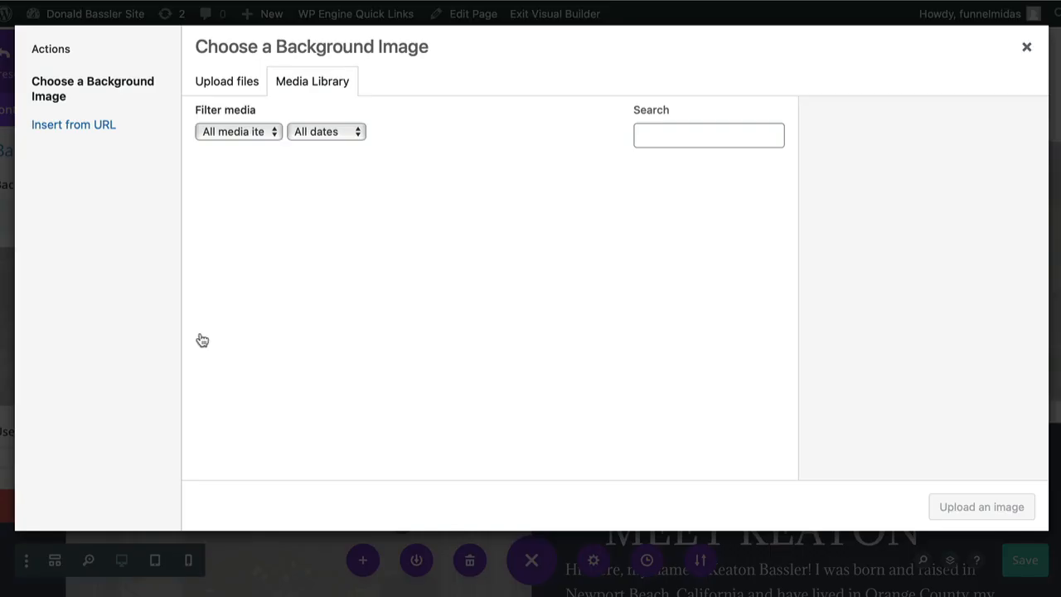
click(232, 83)
click(605, 313)
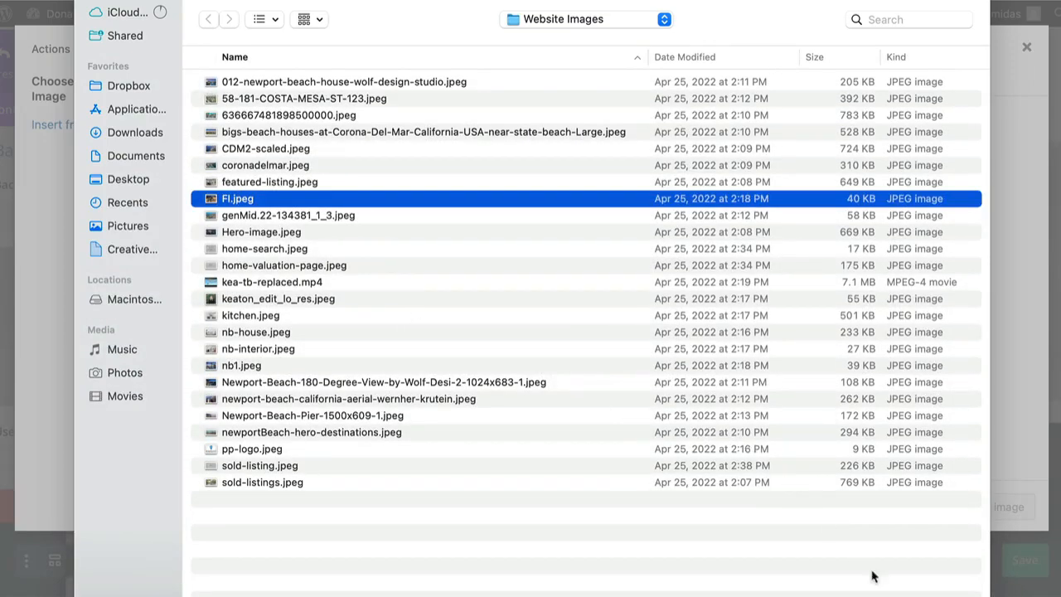
key(Return)
Add alt text, set Fl.jpeg as the column background, and close column and row settings.
click(905, 276)
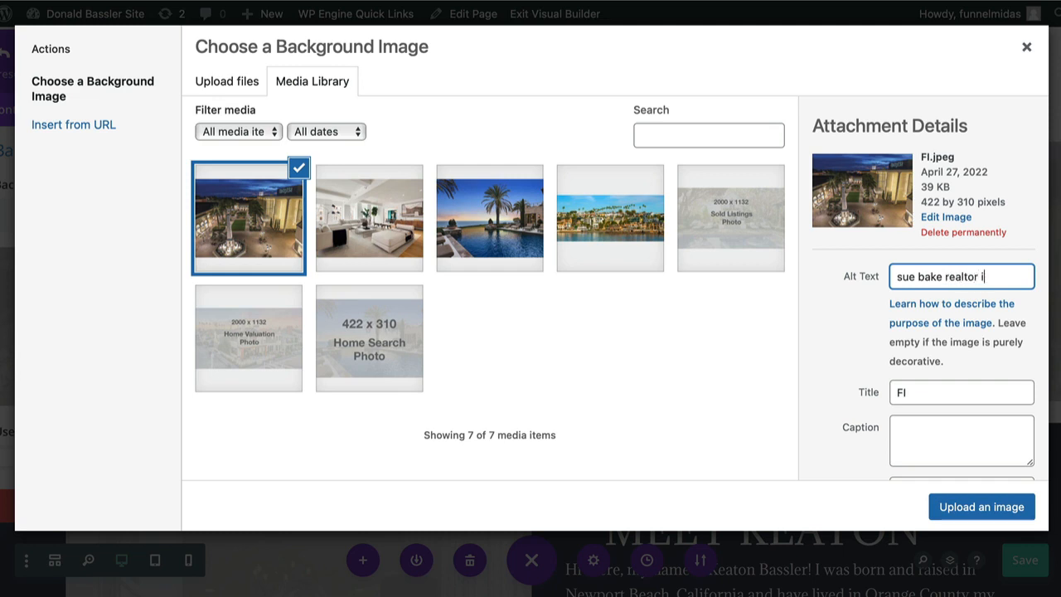
click(955, 508)
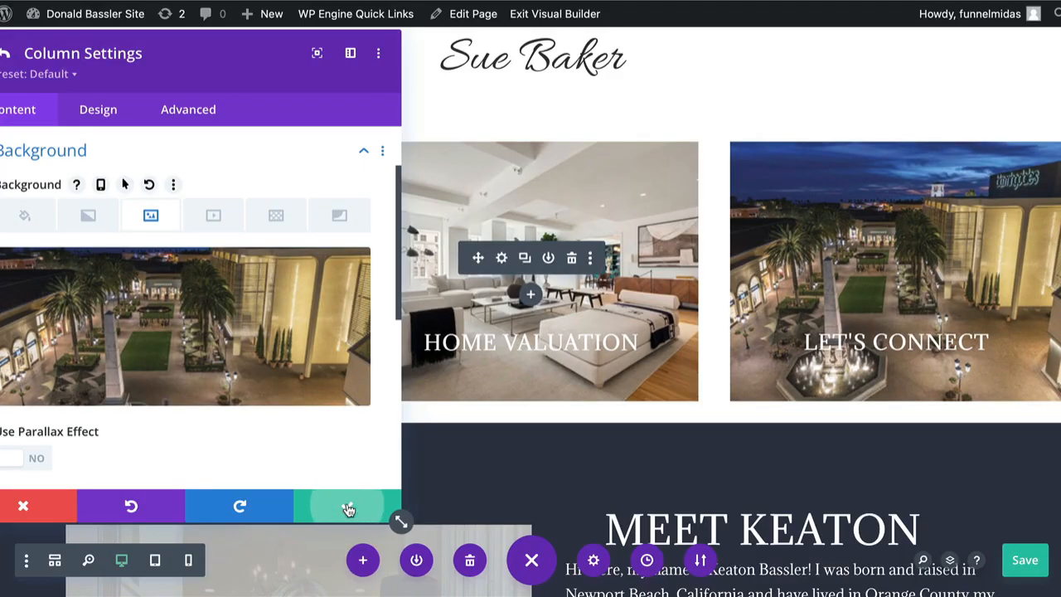
click(348, 507)
click(348, 507)
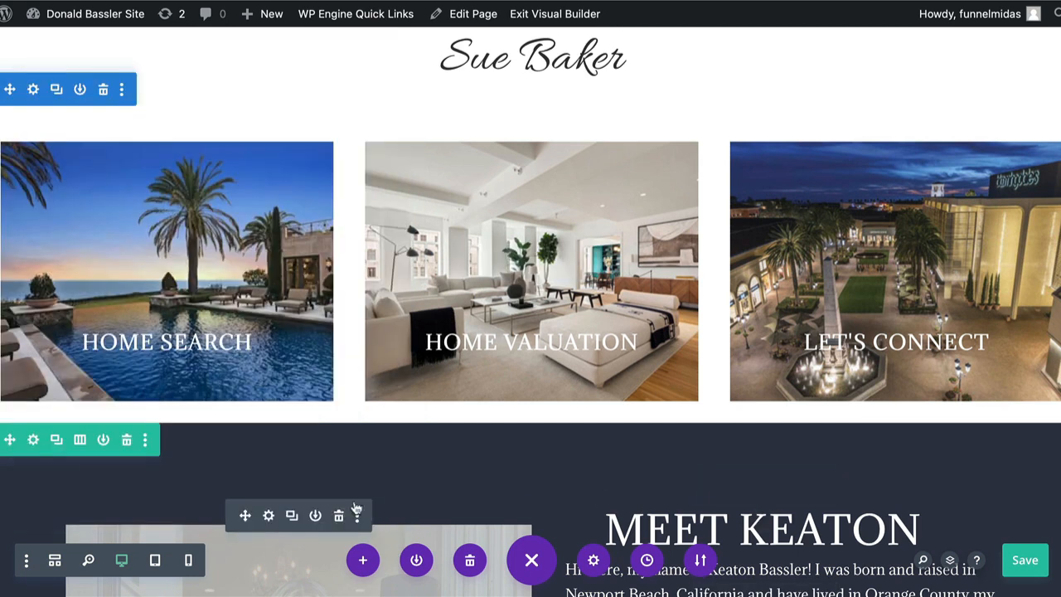
Save the page, then scroll down to the Meet agent introduction section.
click(1025, 560)
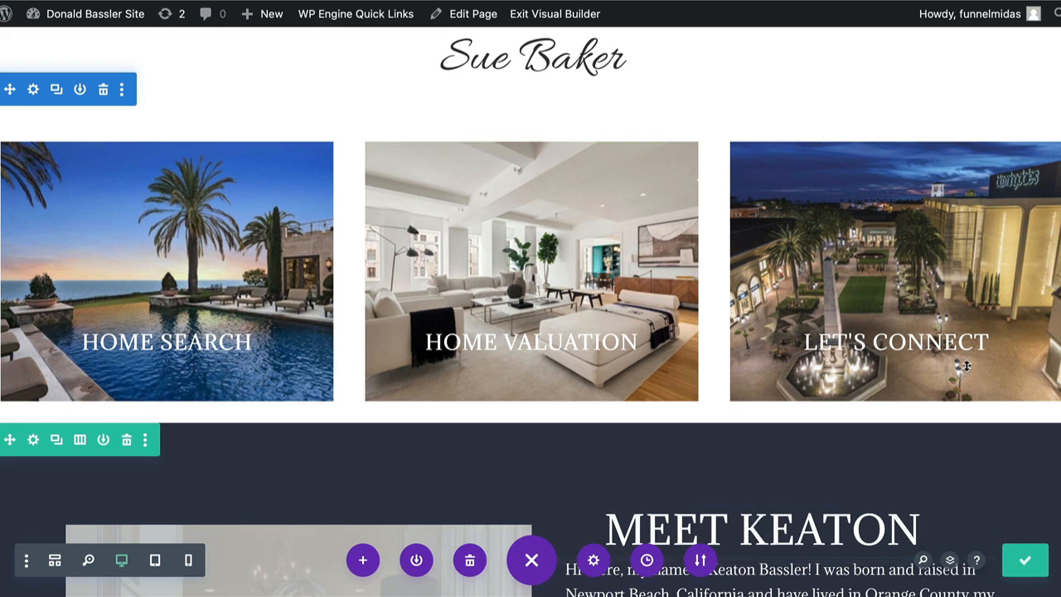
scroll(967, 372, up, 4)
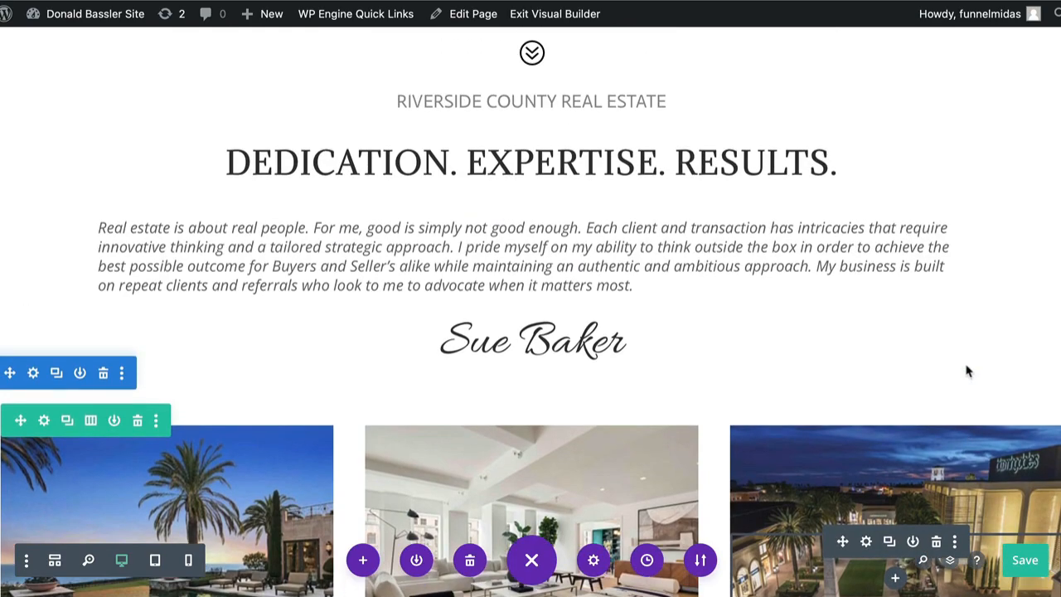
scroll(966, 366, up, 5)
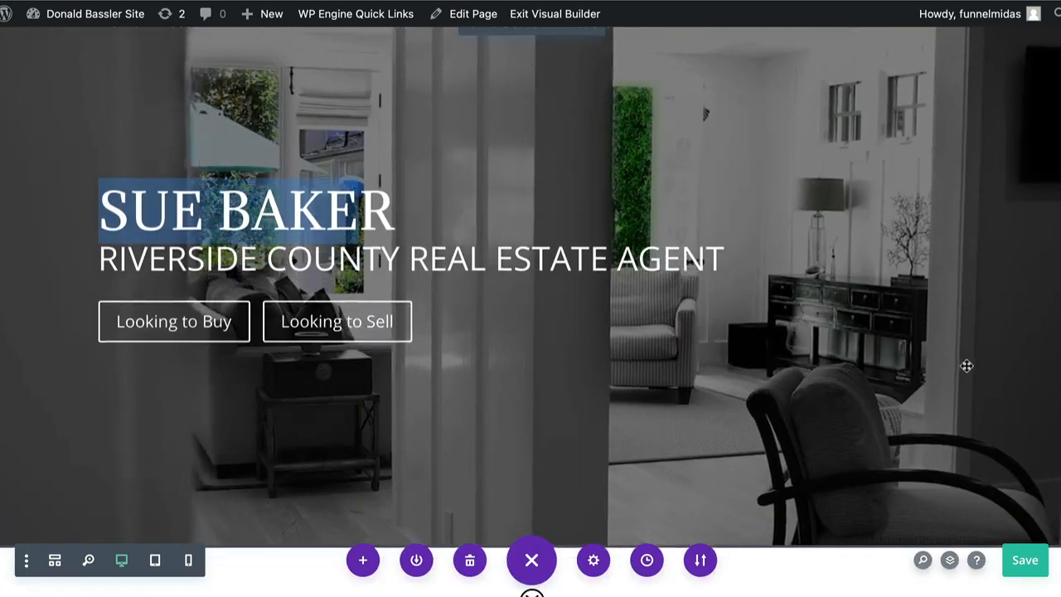
scroll(966, 366, down, 4)
scroll(966, 365, down, 10)
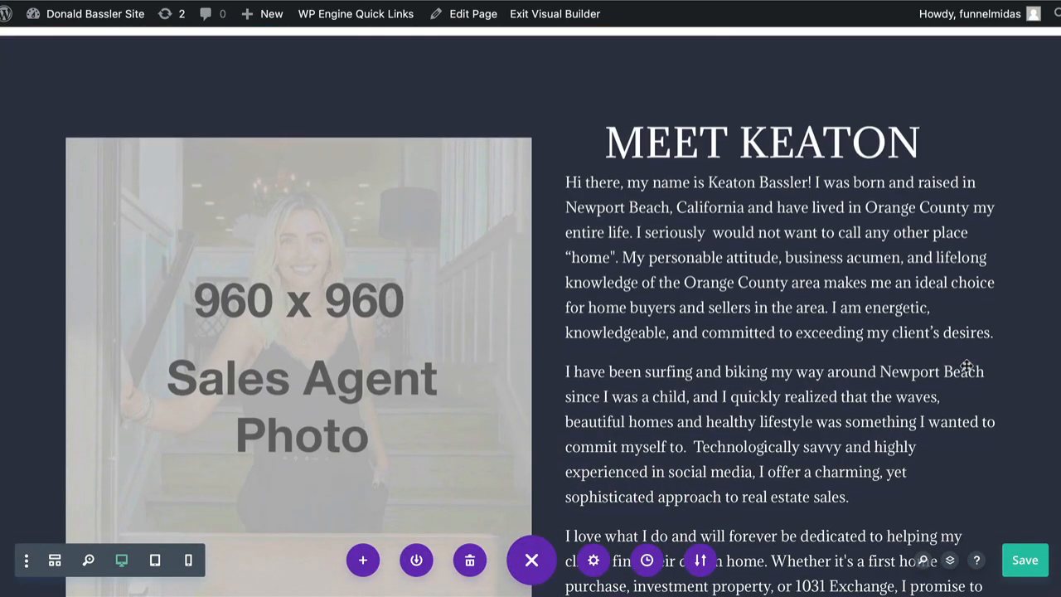
scroll(966, 367, down, 1)
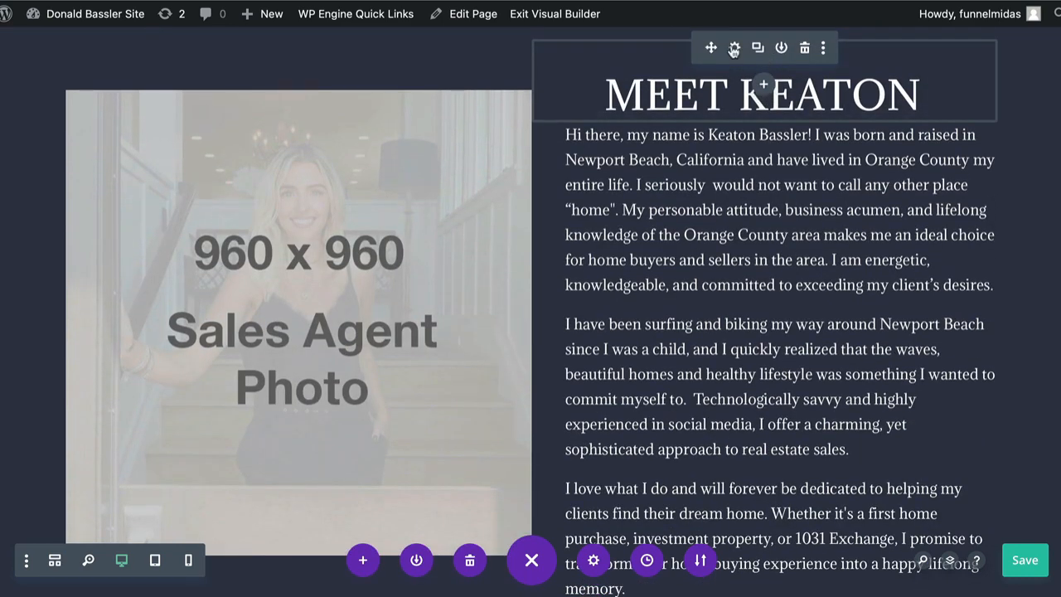
Replace the name in the MEET heading with the new agent's first name.
click(733, 48)
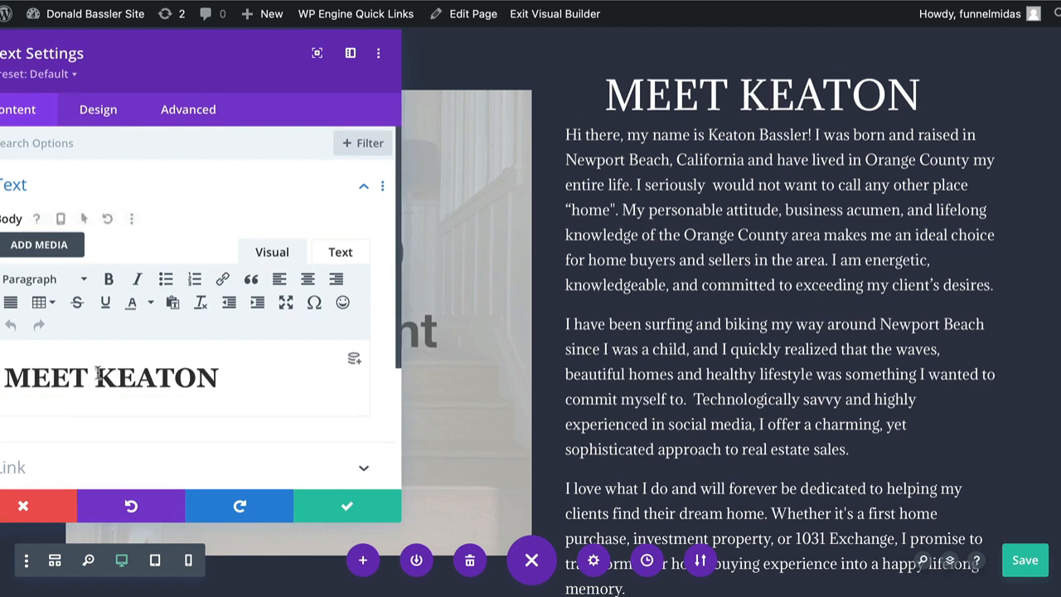
drag(98, 378, 234, 378)
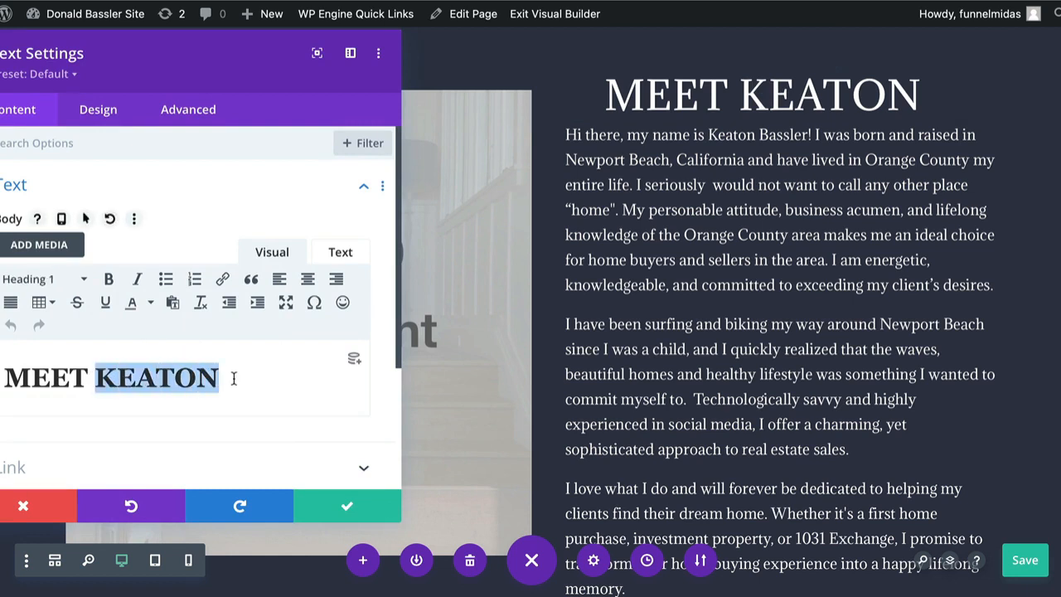
text(SUE)
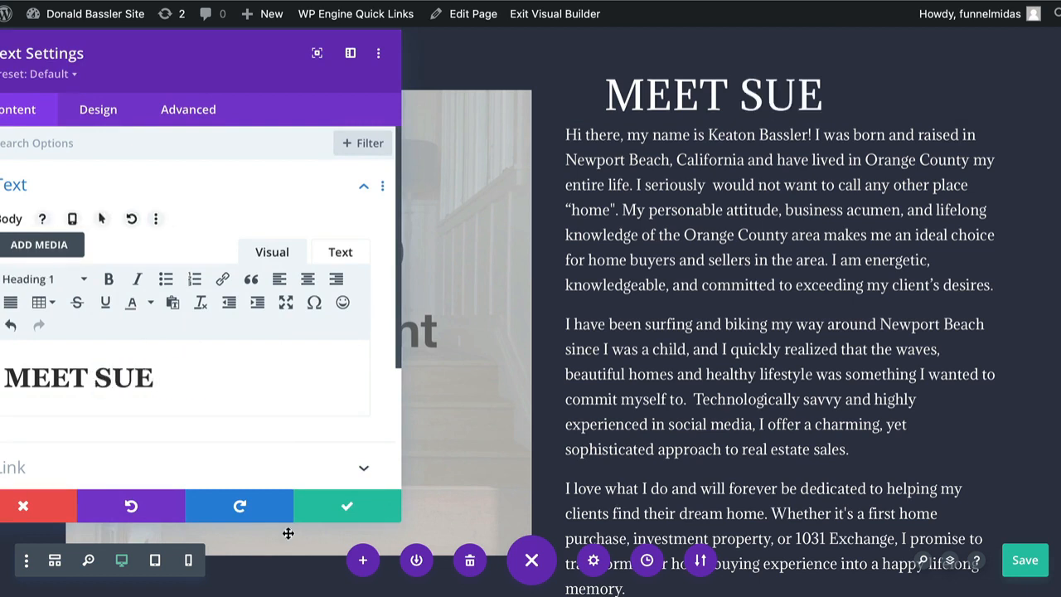
click(346, 505)
mouse_move(734, 165)
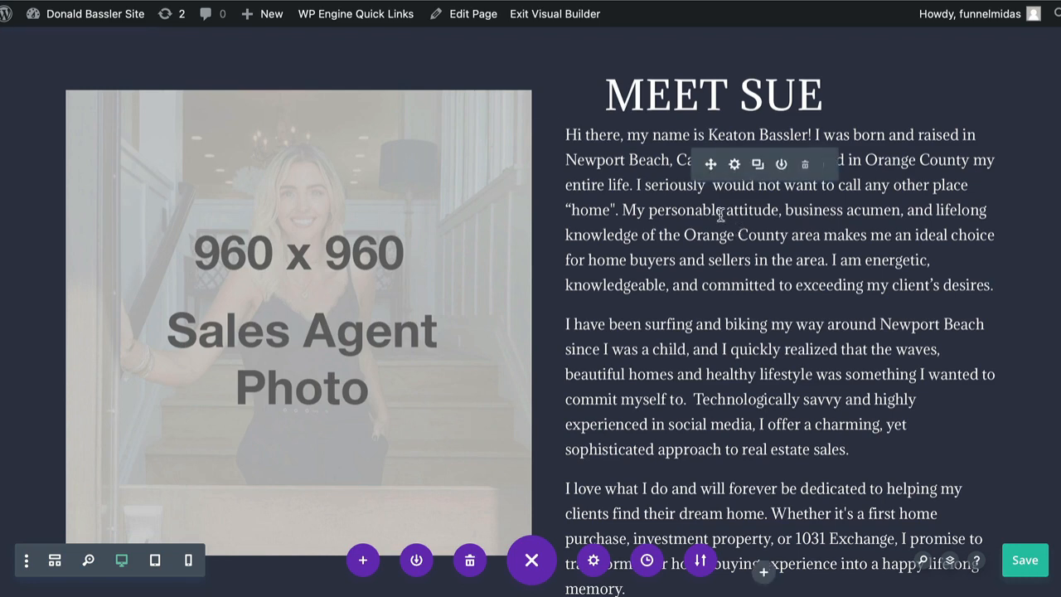
Open the intro paragraph's settings, look through them, and close without changes.
click(735, 165)
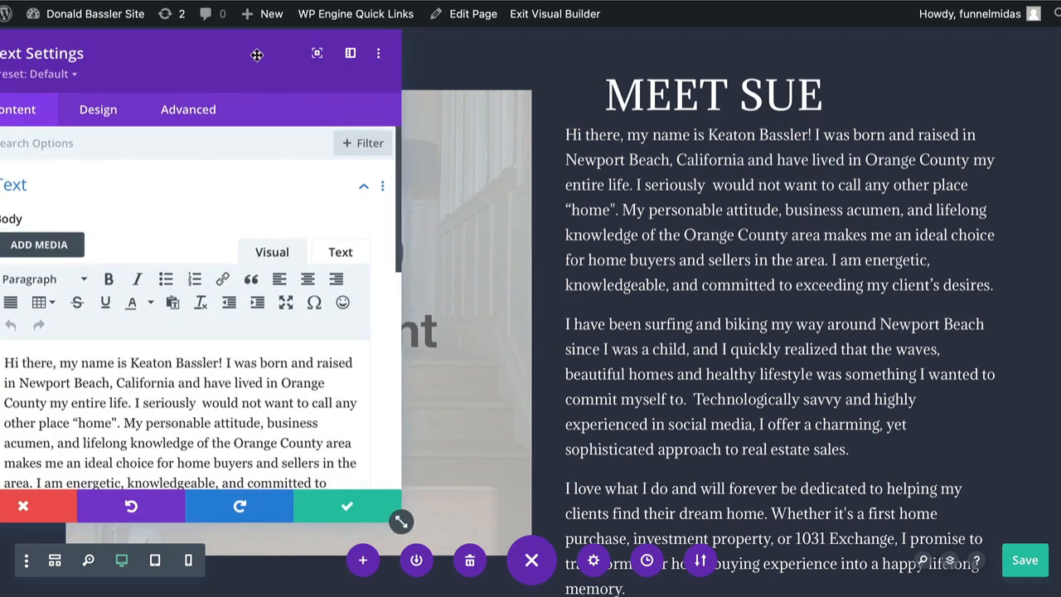
drag(252, 73, 386, 70)
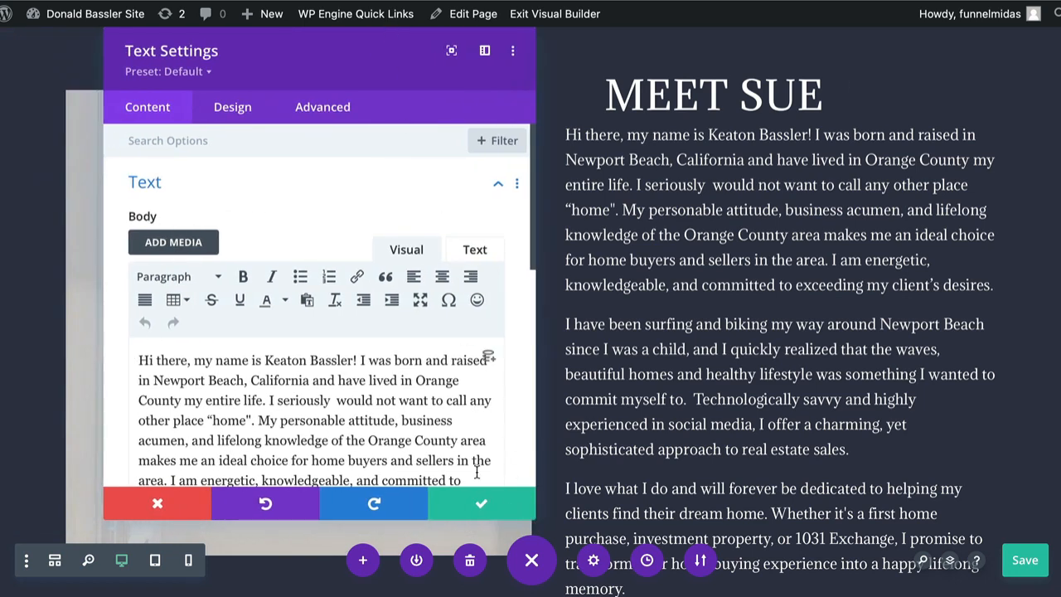
scroll(469, 461, down, 2)
scroll(469, 461, down, 5)
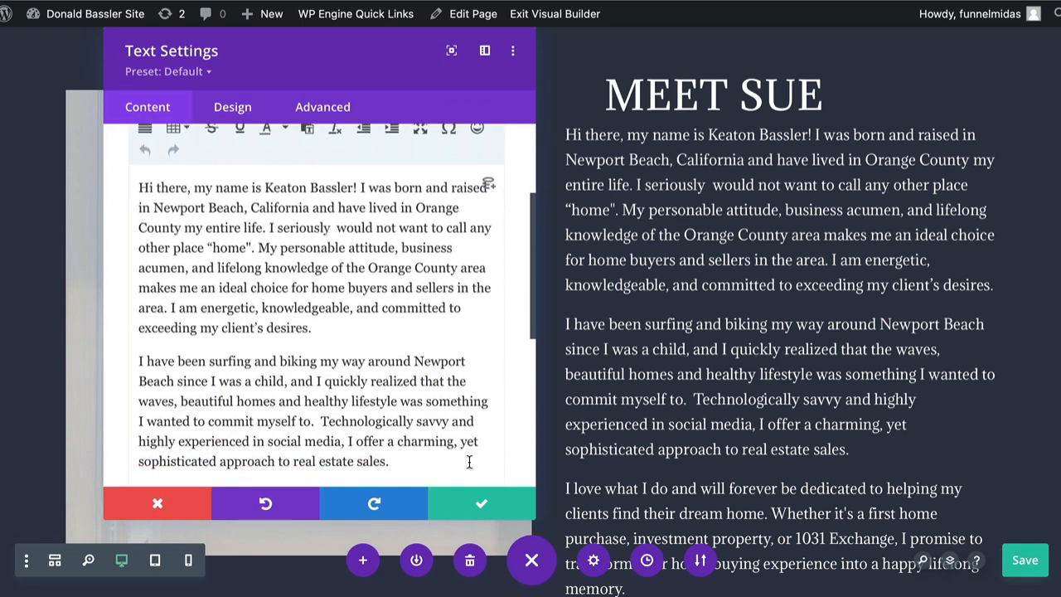
scroll(469, 462, down, 6)
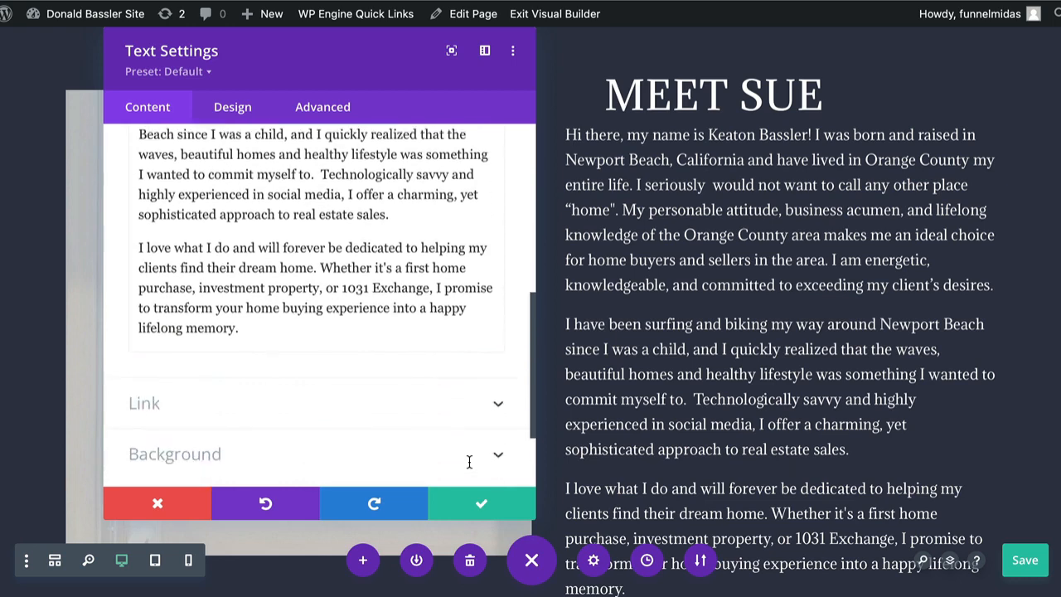
scroll(469, 468, up, 15)
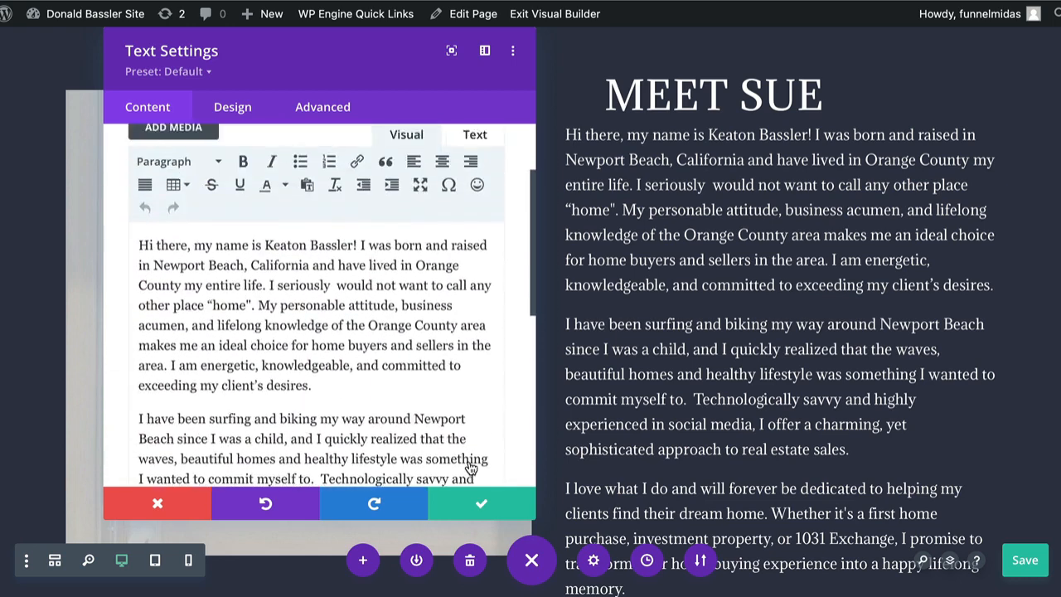
scroll(469, 464, down, 7)
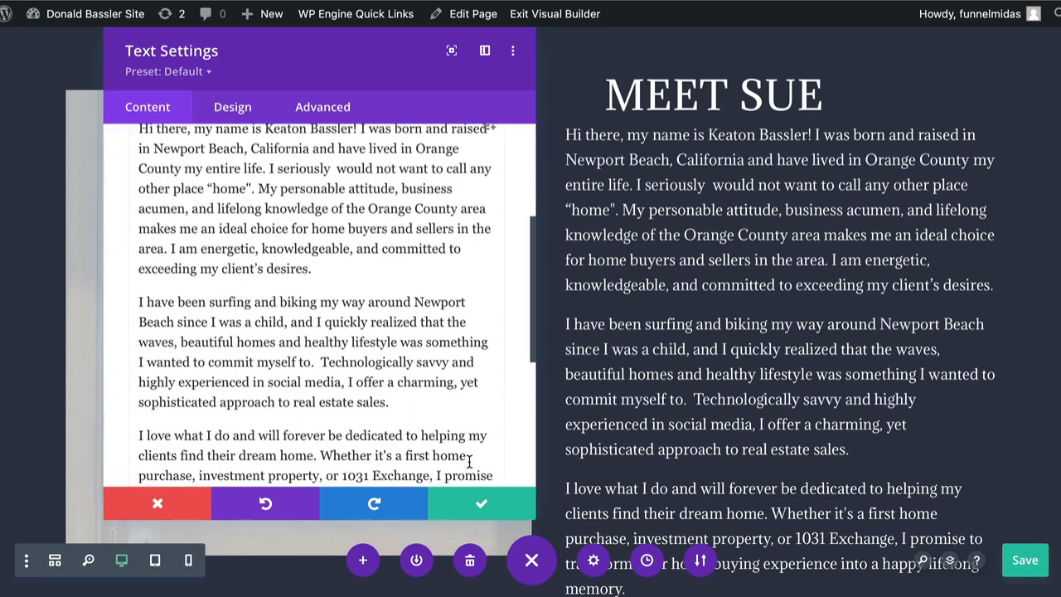
click(480, 507)
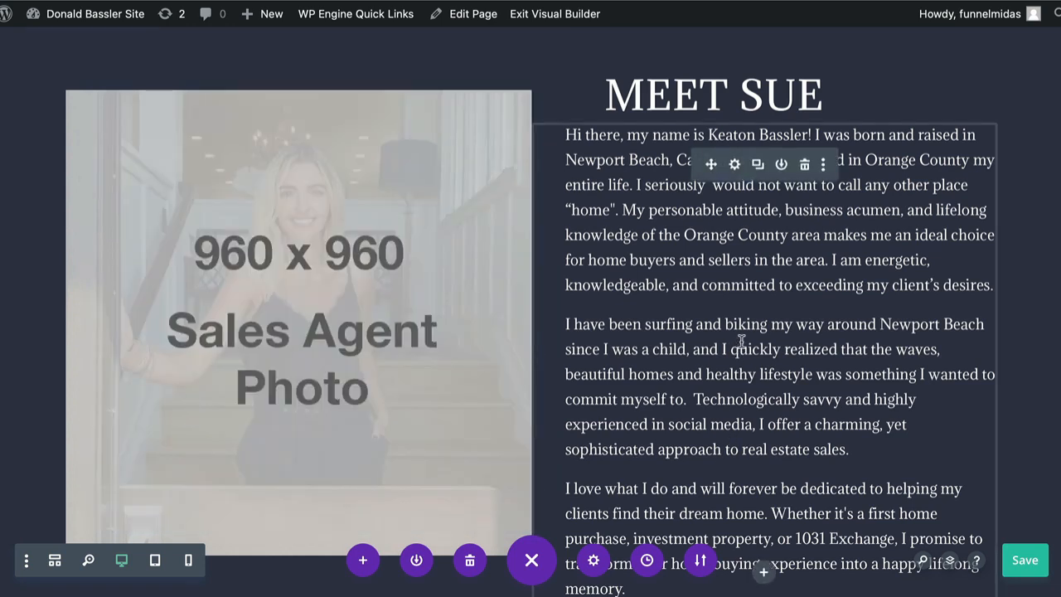
click(735, 165)
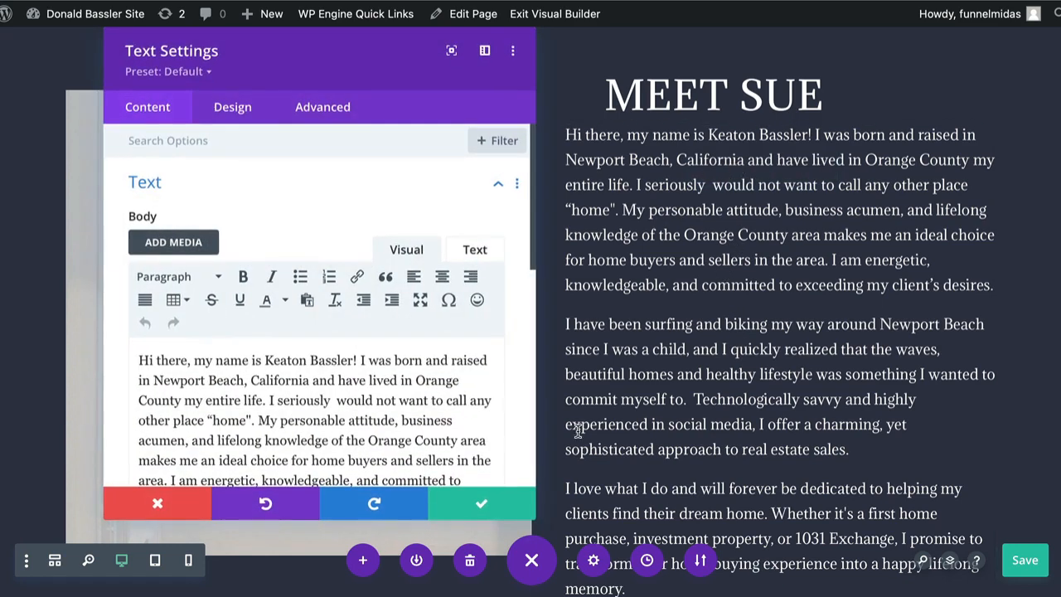
click(160, 505)
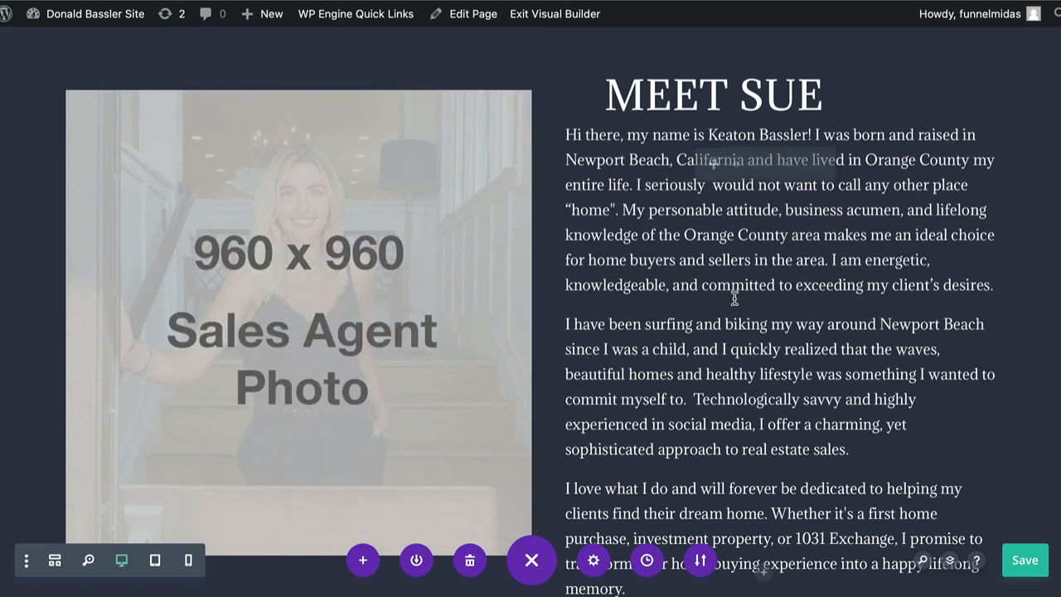
Select the name phrase in the first sentence, undoing an accidental typed replacement.
double_click(786, 259)
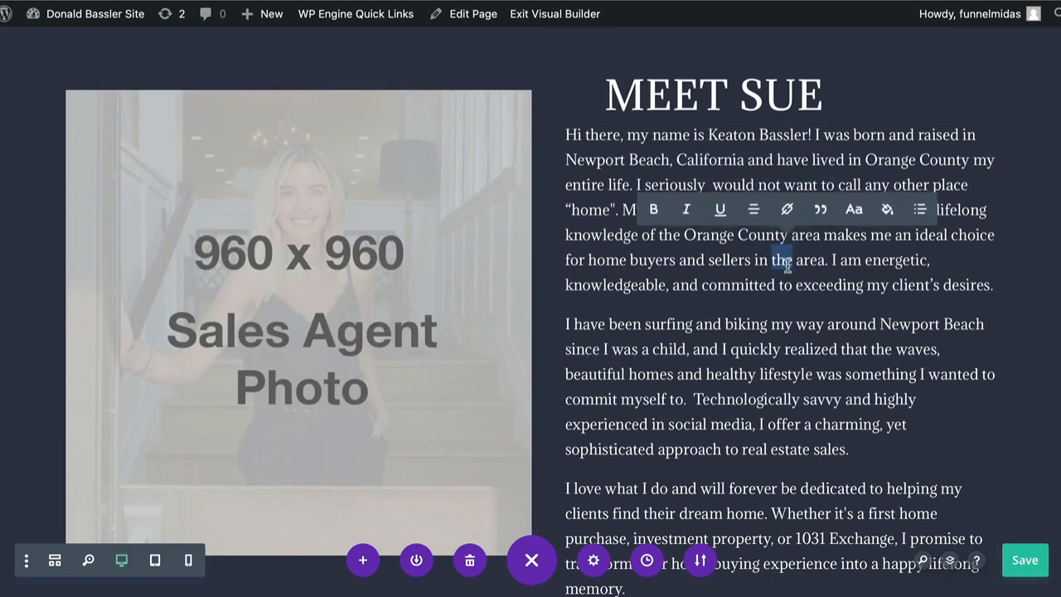
click(657, 238)
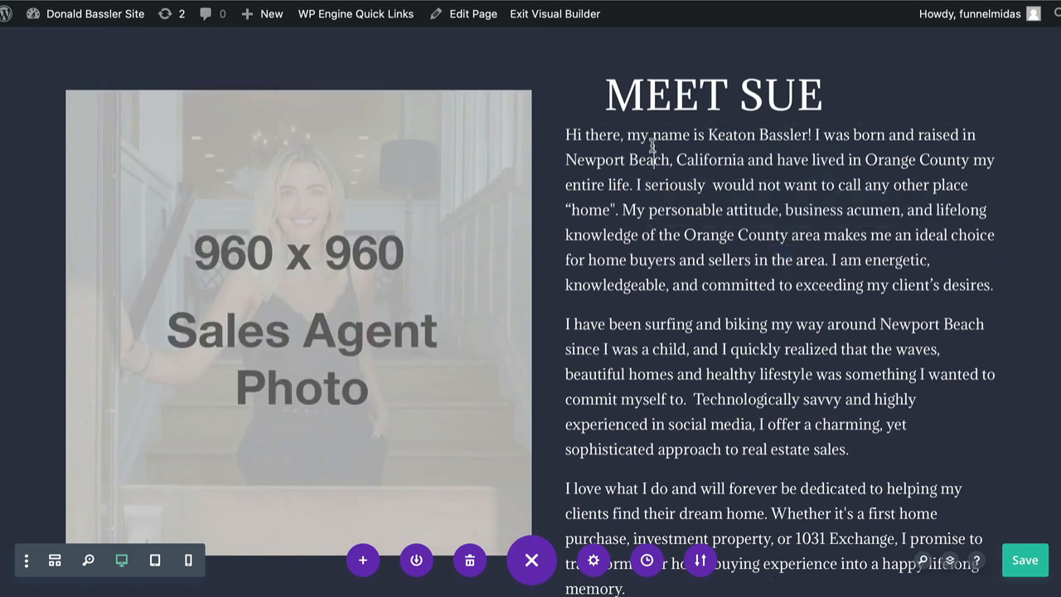
drag(651, 135, 733, 133)
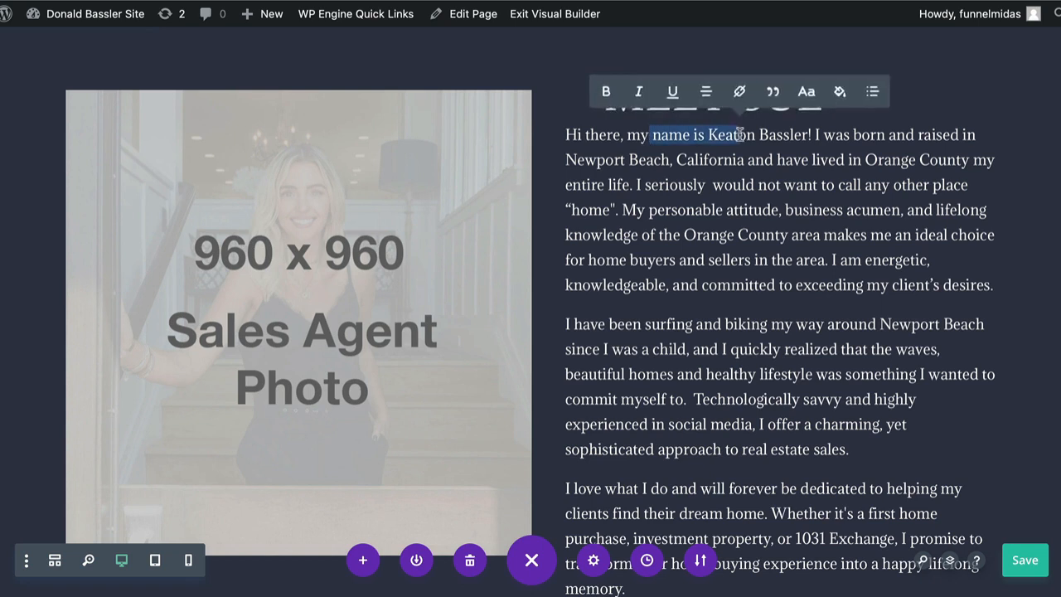
text(SFKLSFLAFLF)
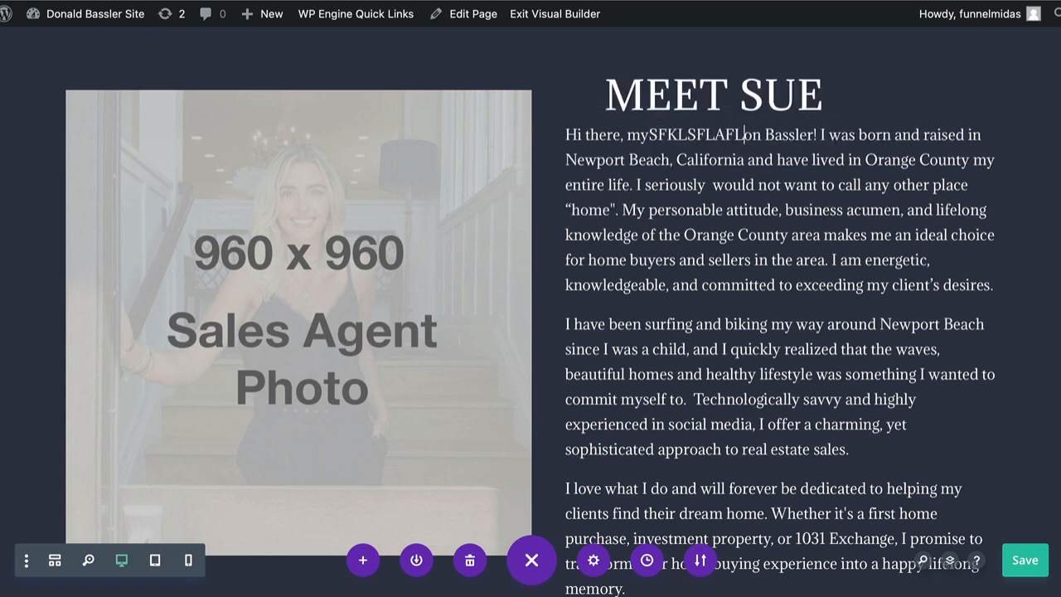
key(ctrl+z)
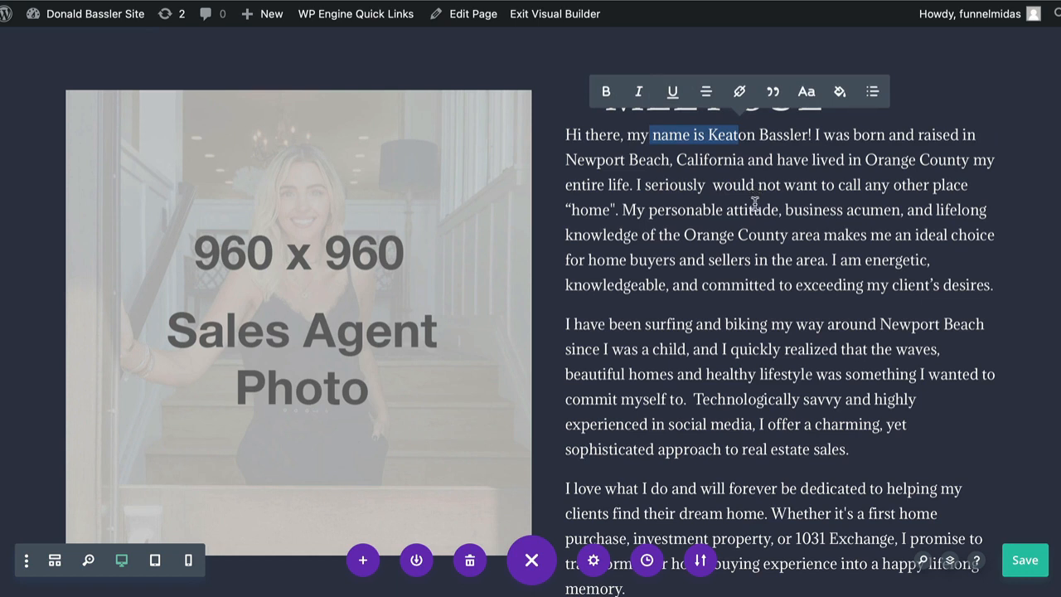
click(729, 209)
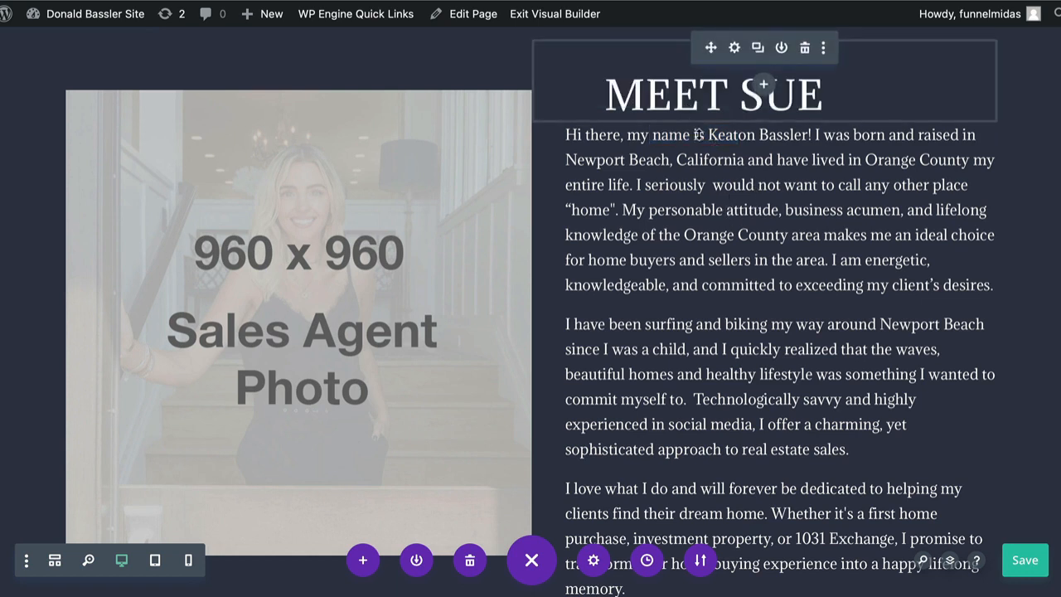
Begin editing the Meet heading, then cancel the paragraph settings and reset the text selection.
click(671, 84)
click(734, 164)
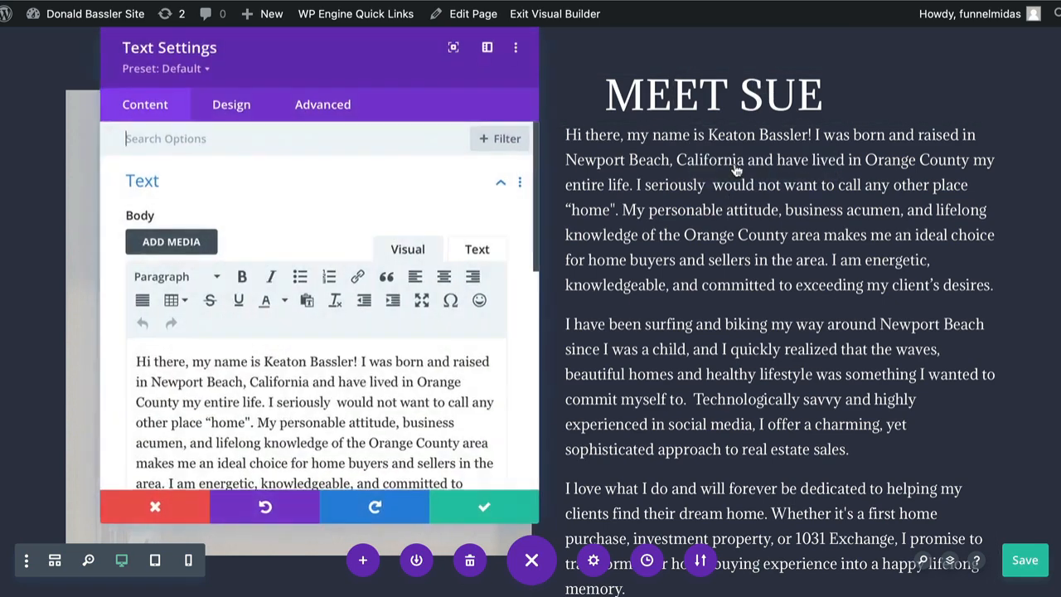
click(158, 503)
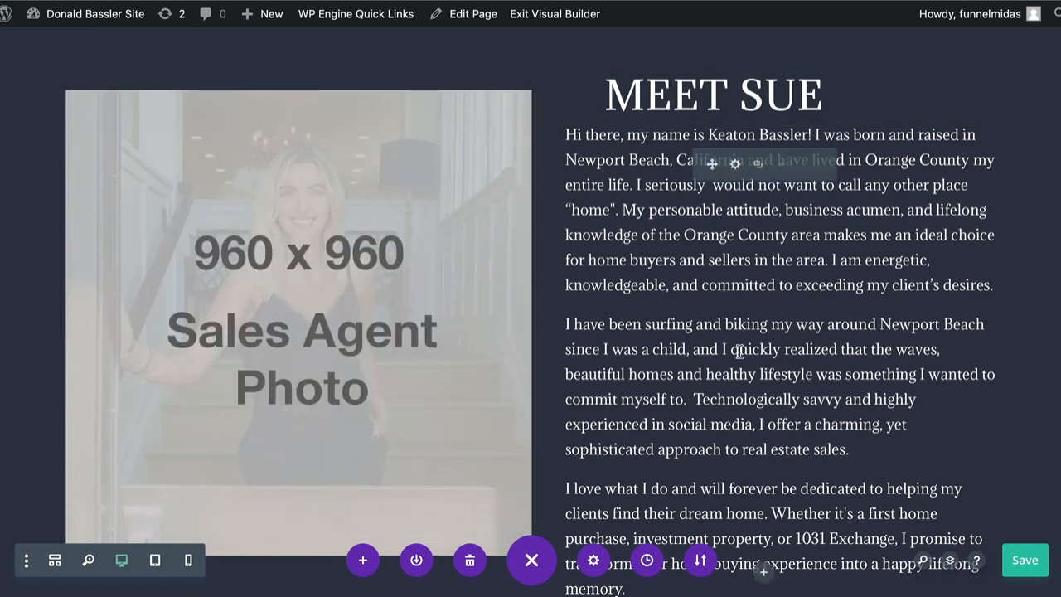
double_click(758, 349)
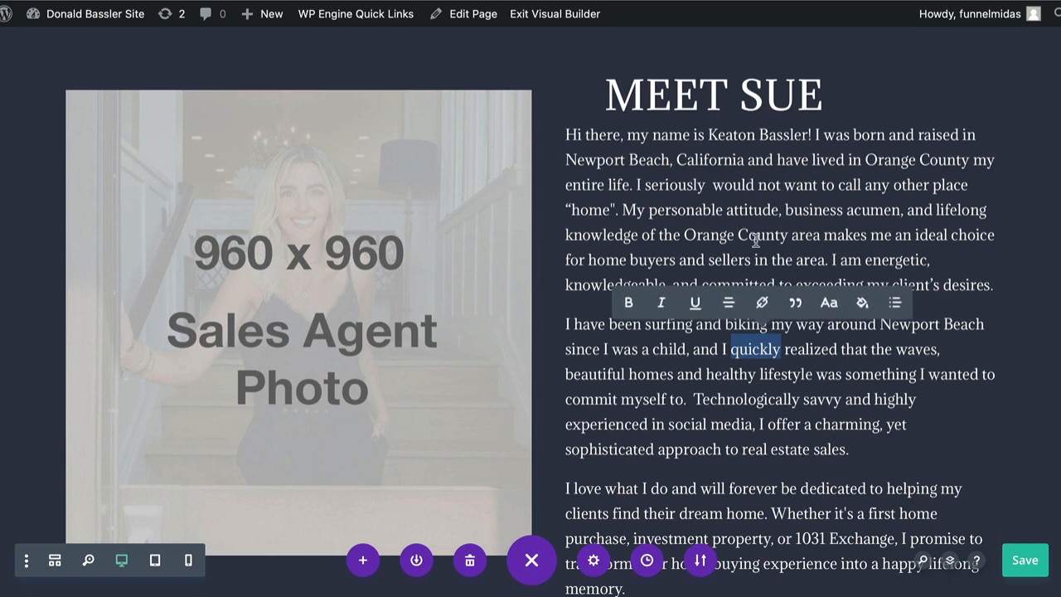
triple_click(755, 240)
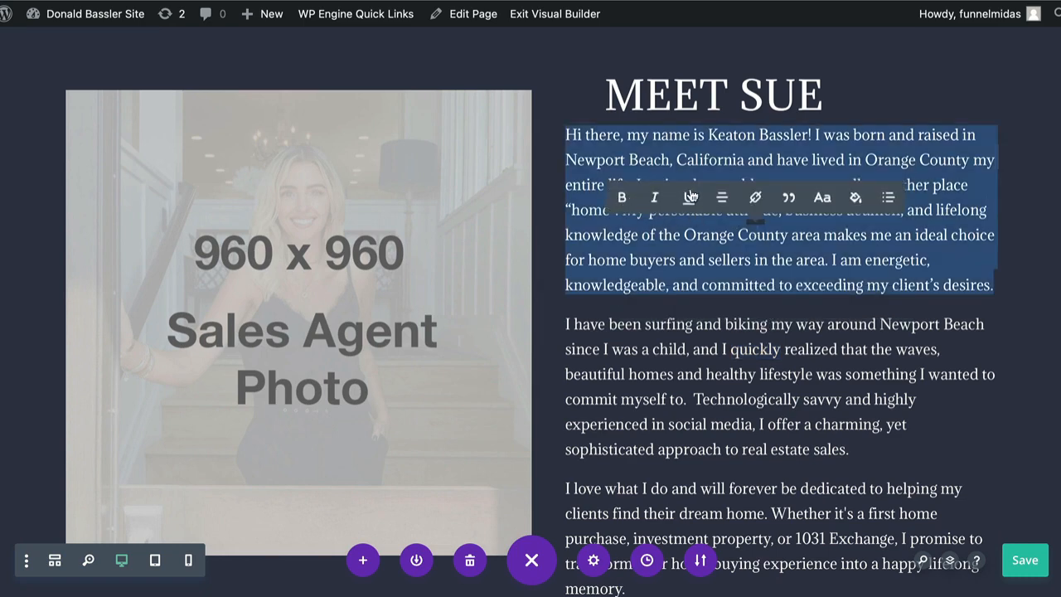
click(715, 139)
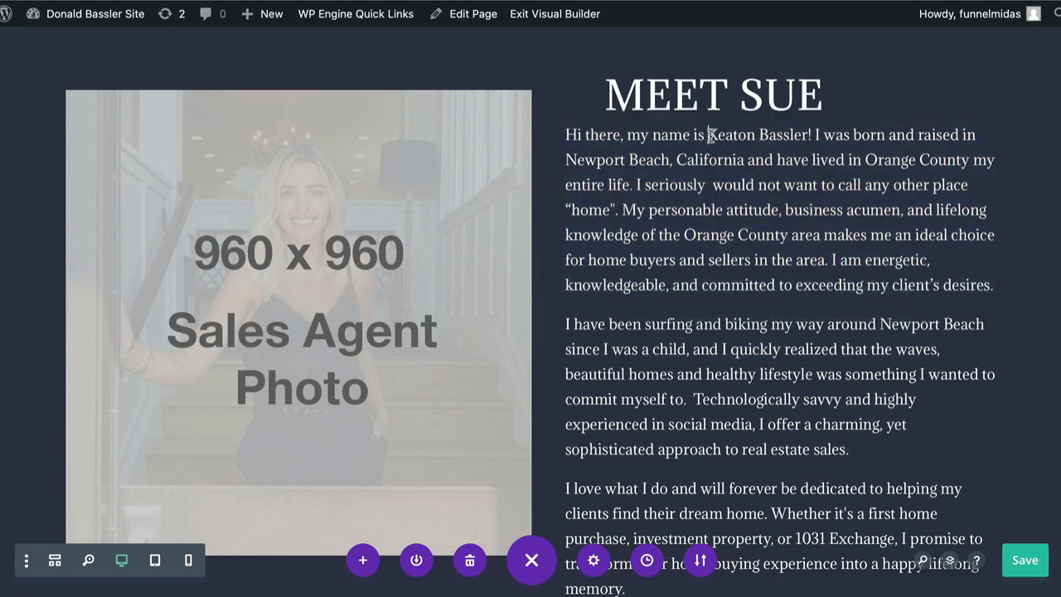
Make the agent's full name in the opening sentence bold, italic and underlined.
drag(708, 135, 809, 135)
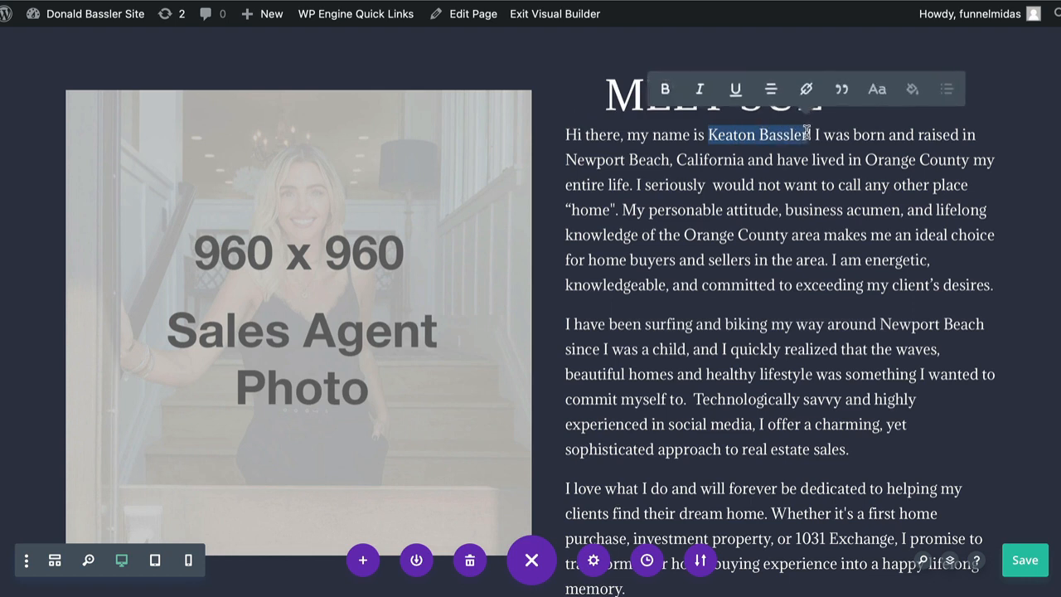
click(672, 90)
click(705, 90)
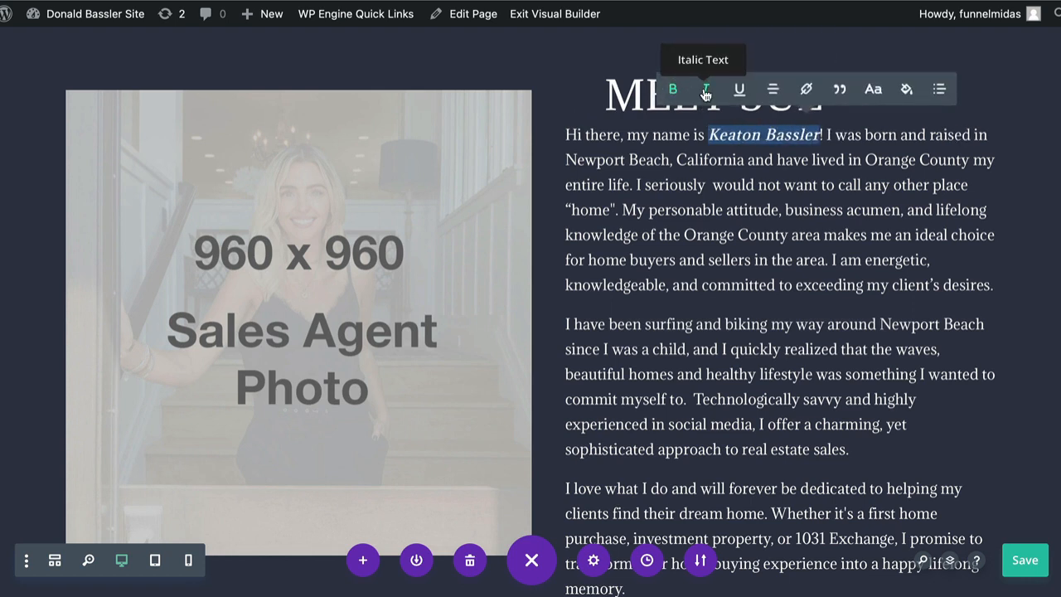
click(741, 90)
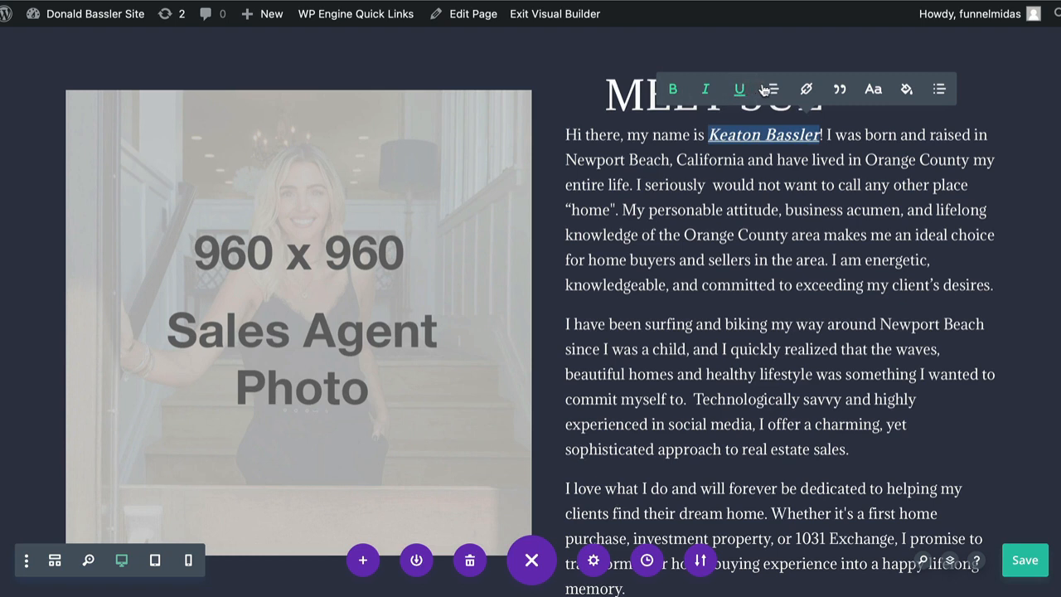
click(808, 89)
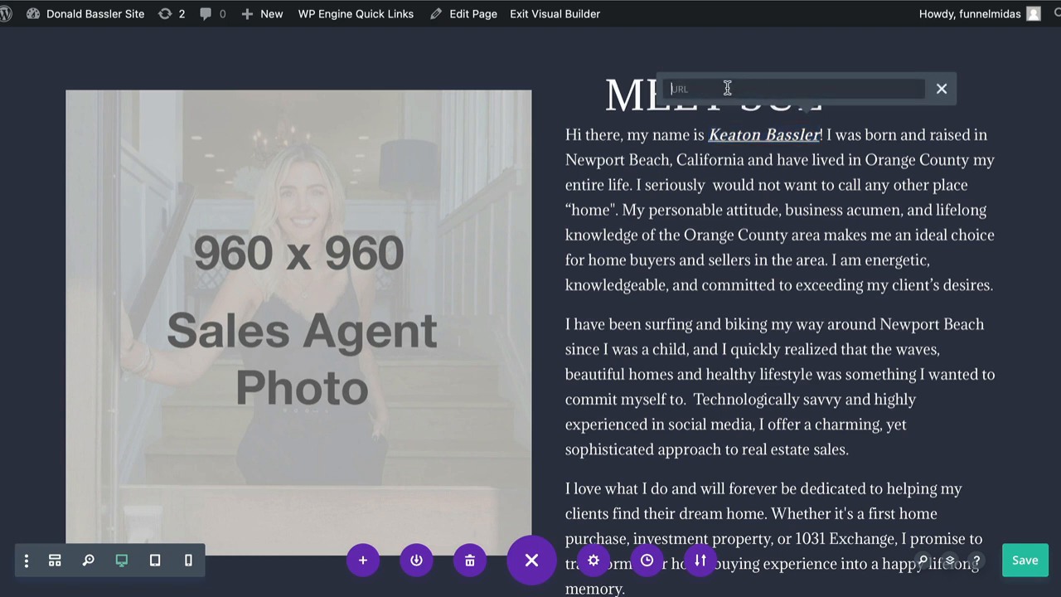
click(941, 89)
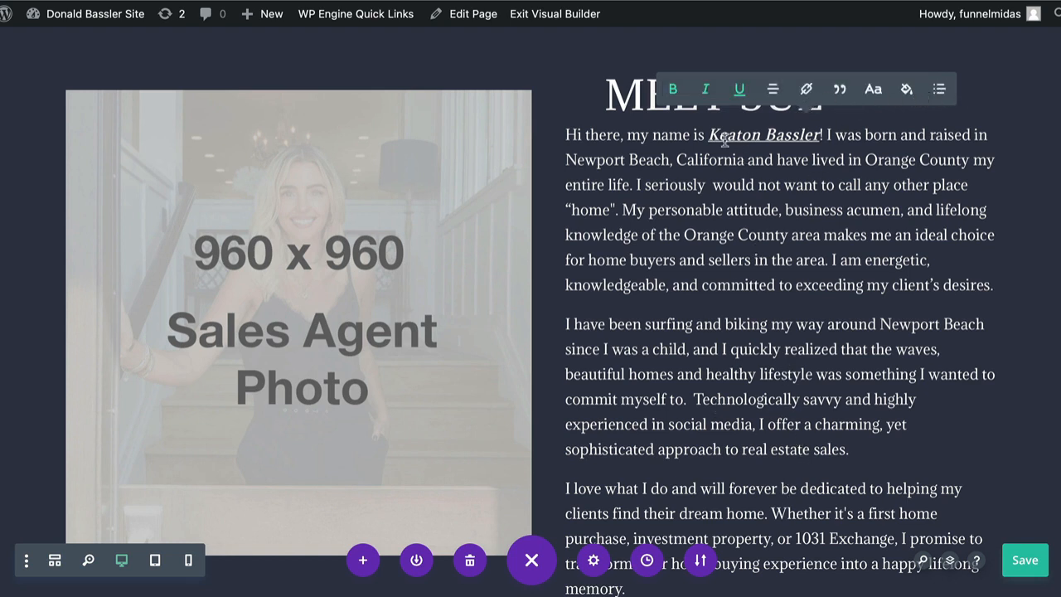
click(467, 293)
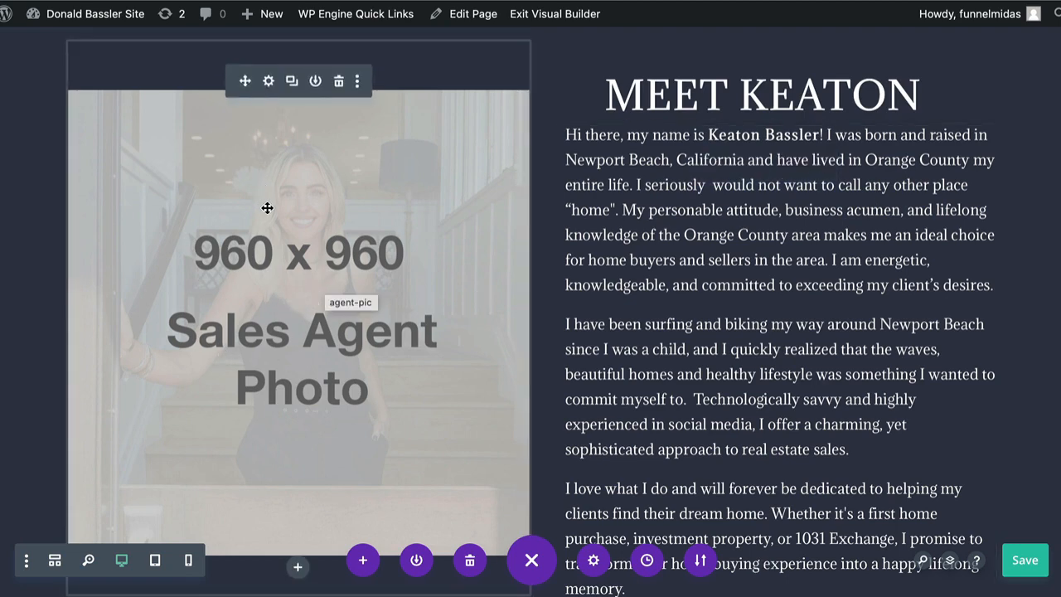
Upload keaton-pic.jpeg for the agent photo through the media library.
click(267, 80)
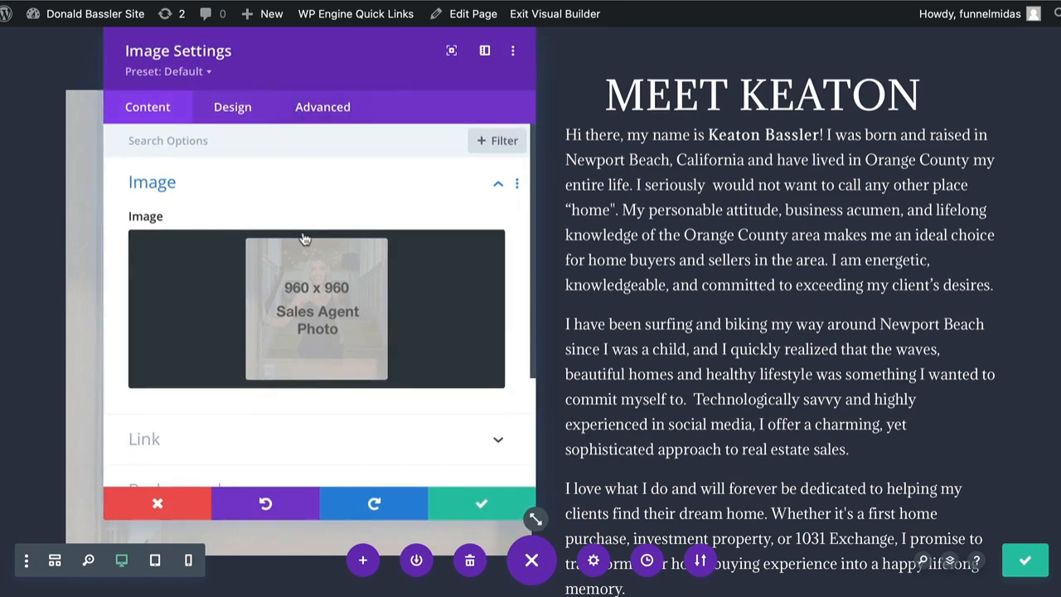
click(318, 300)
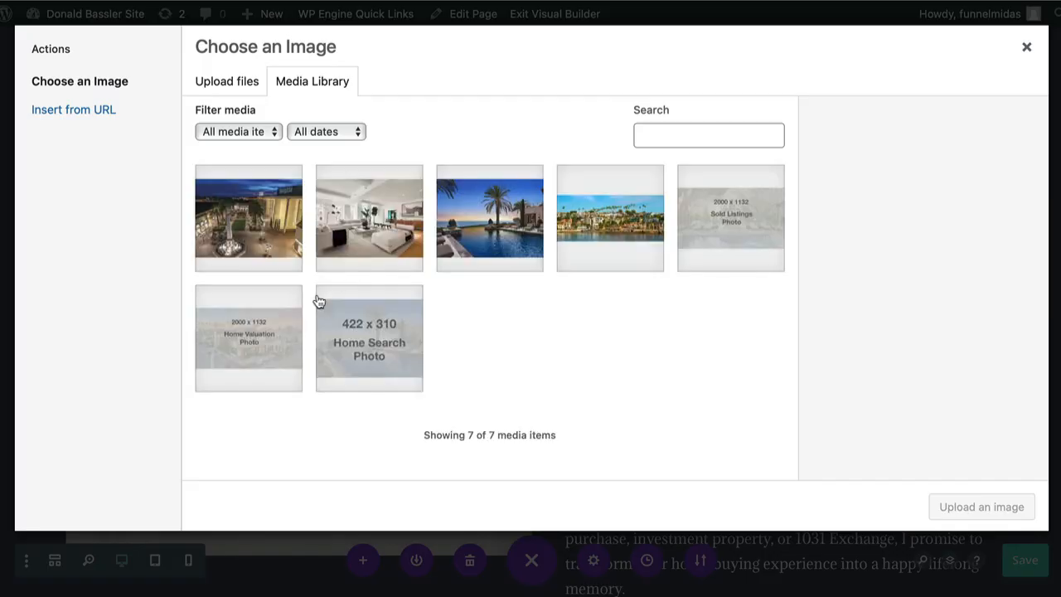
click(229, 83)
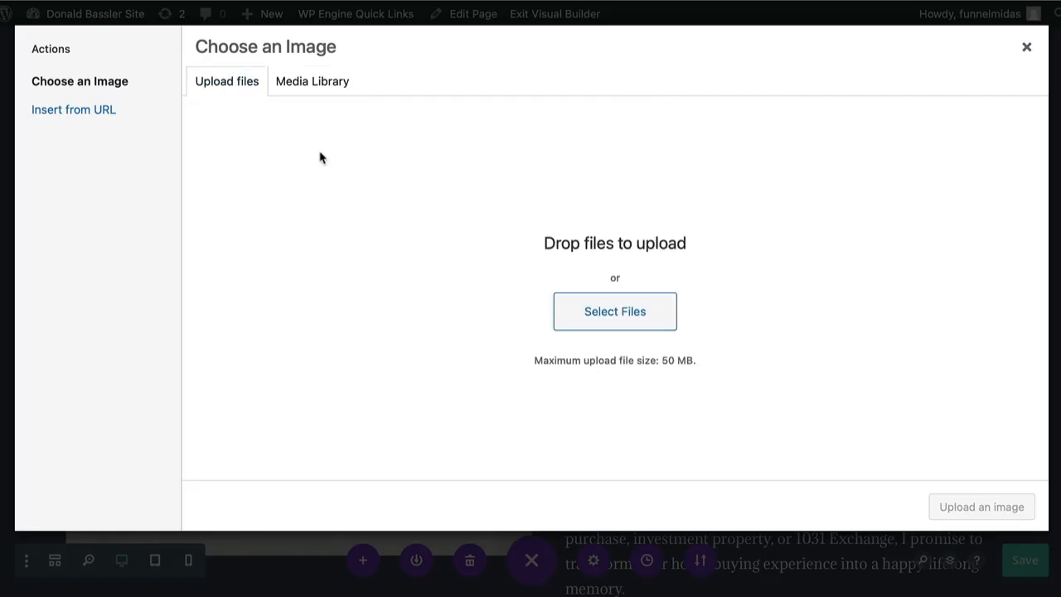
click(606, 317)
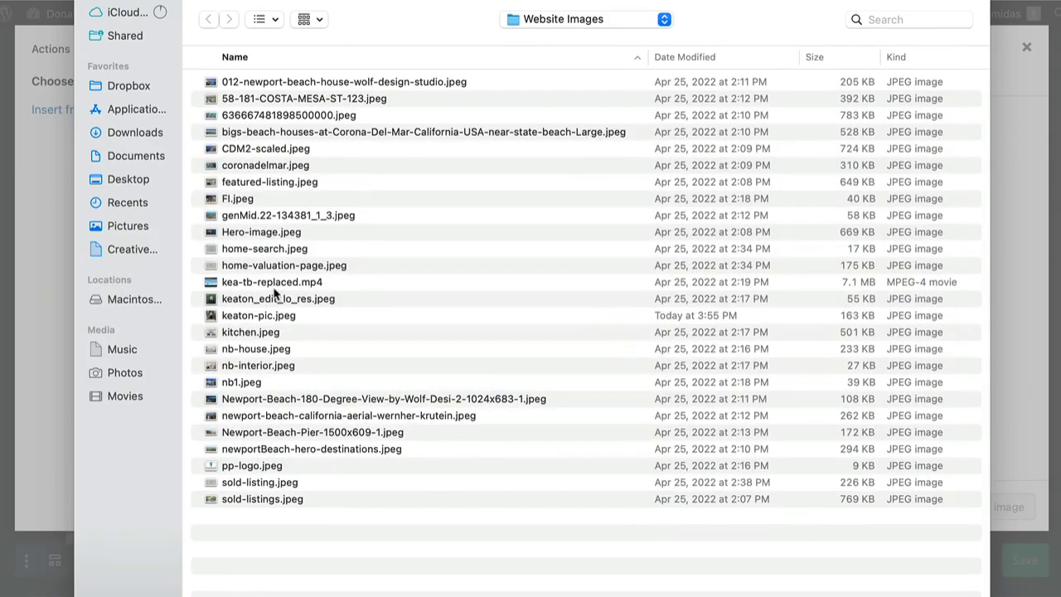
double_click(261, 319)
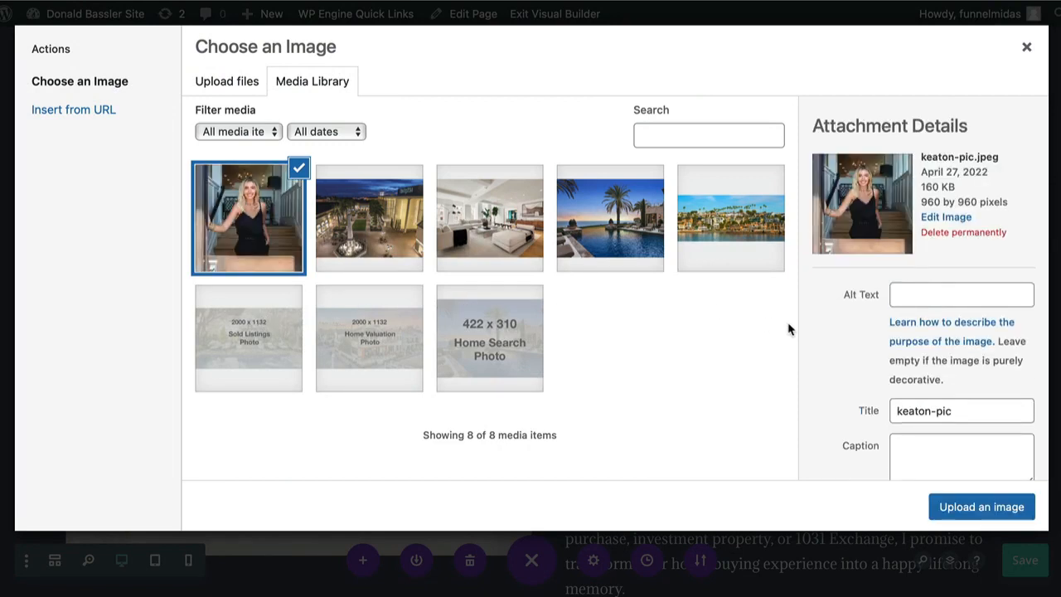
Enter the agent's name as alt text and apply the portrait to the image module.
click(923, 293)
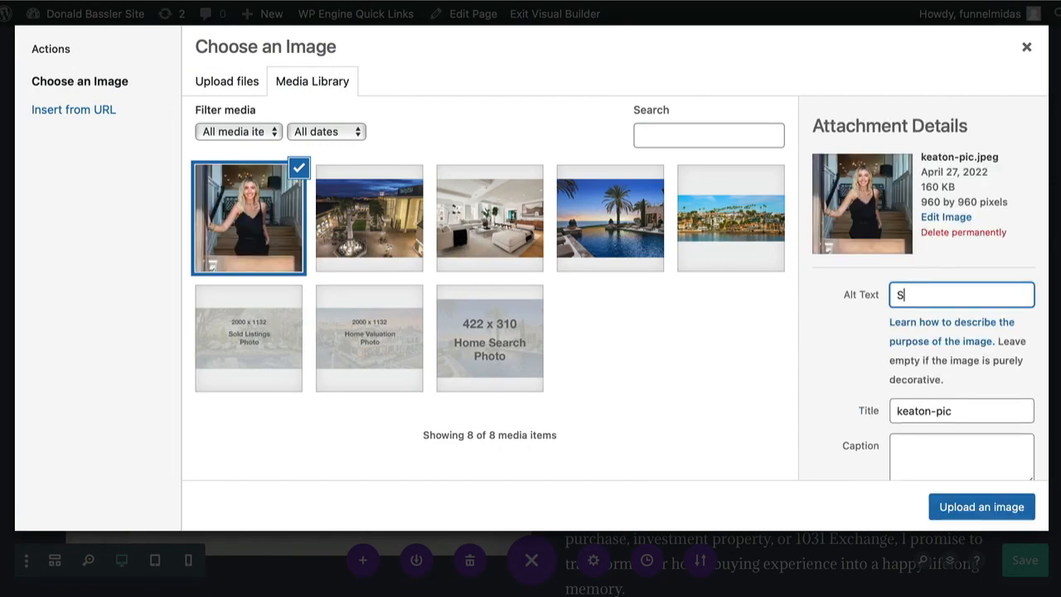
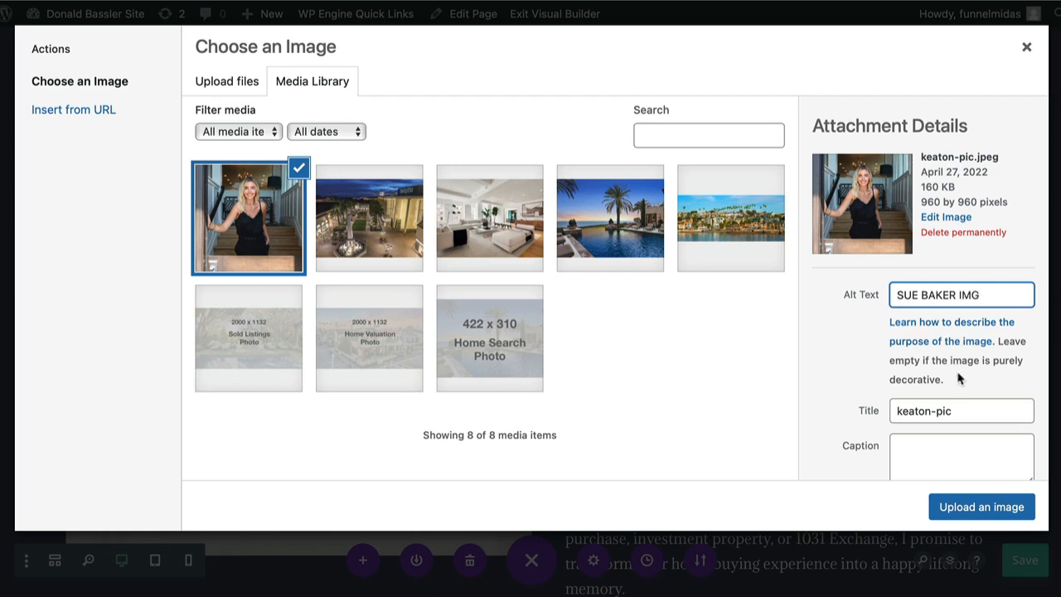
drag(986, 296, 888, 290)
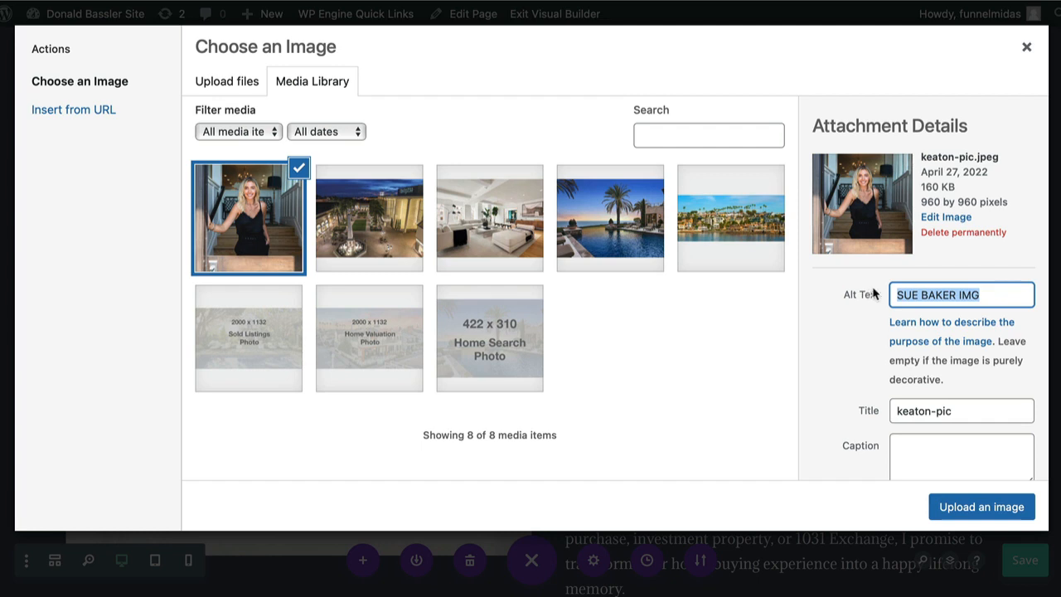
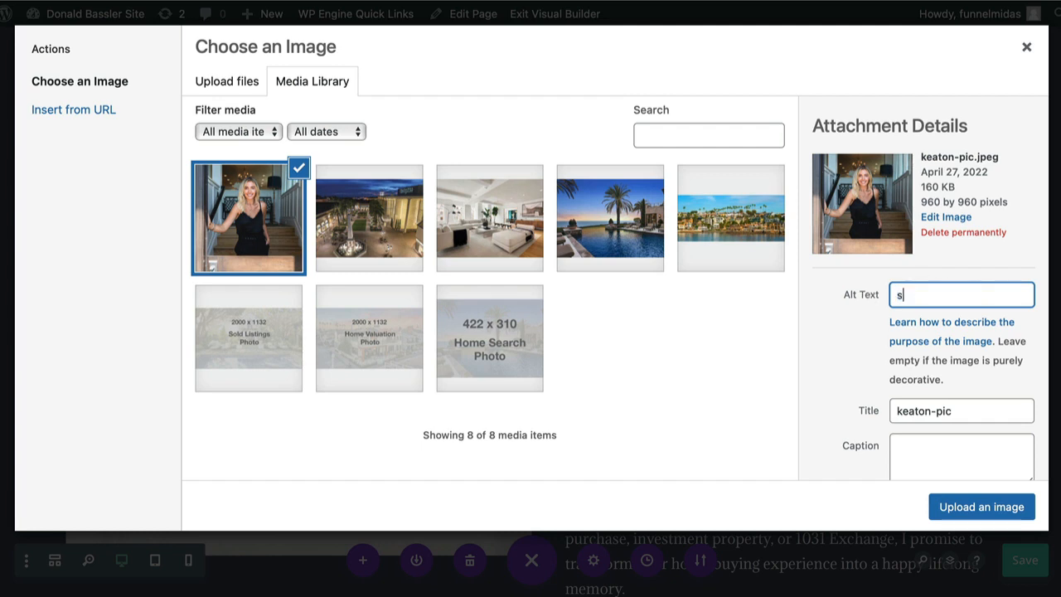
click(947, 506)
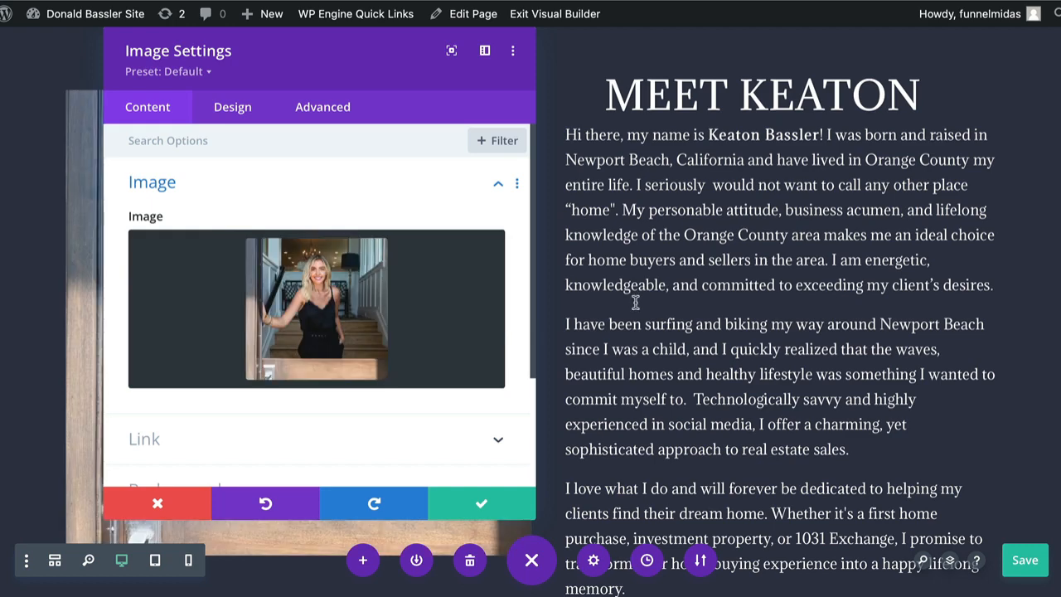
click(481, 507)
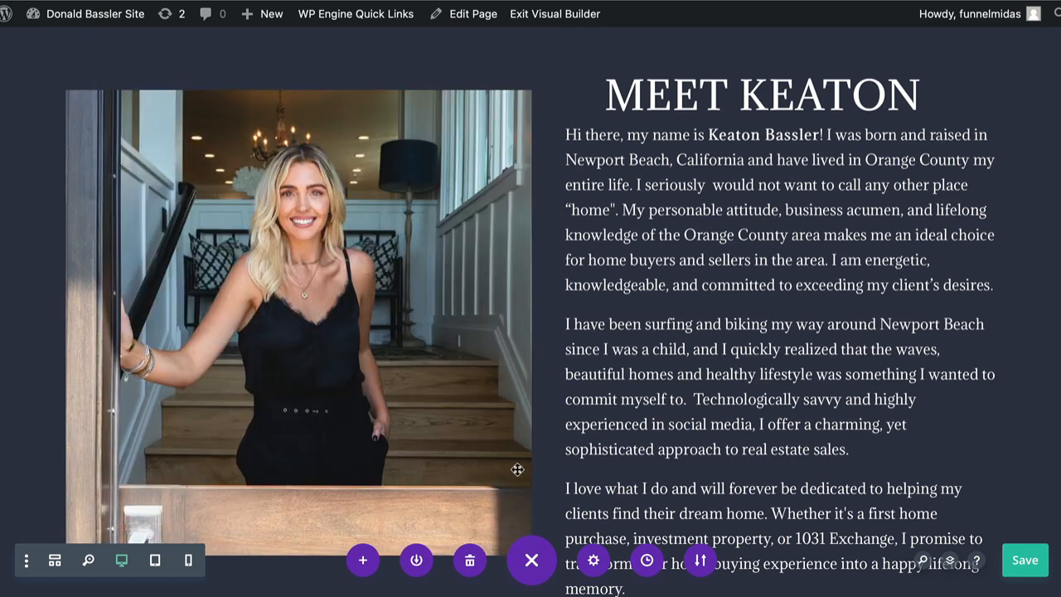
scroll(567, 371, down, 5)
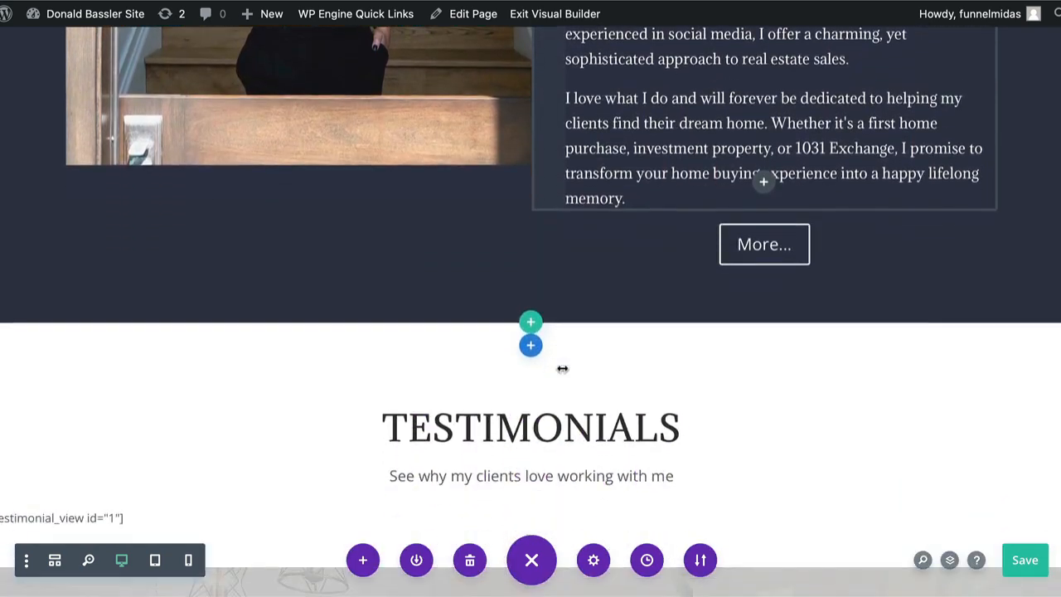
scroll(562, 368, down, 4)
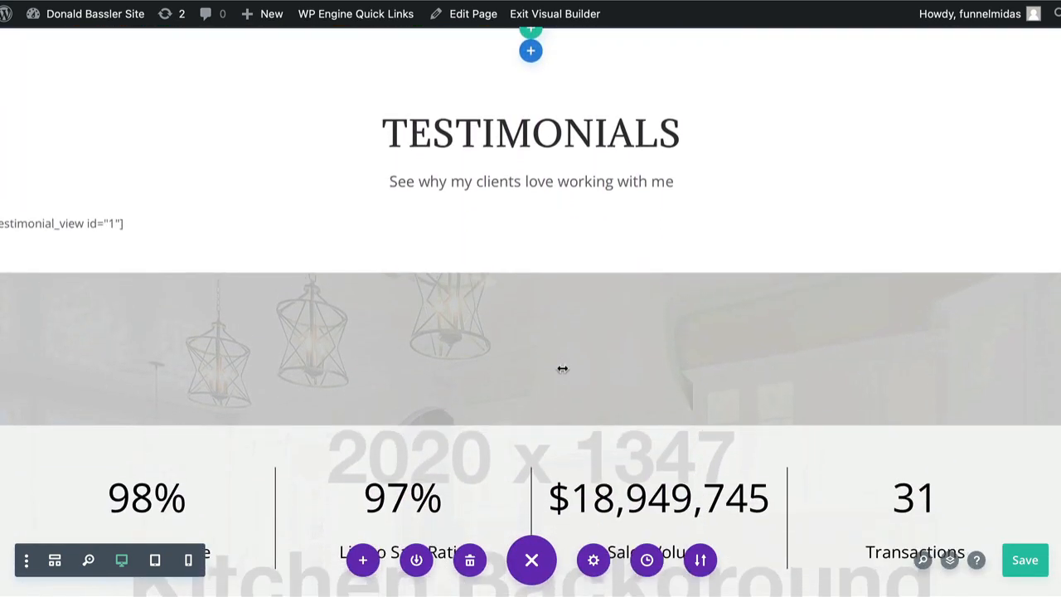
scroll(581, 186, down, 5)
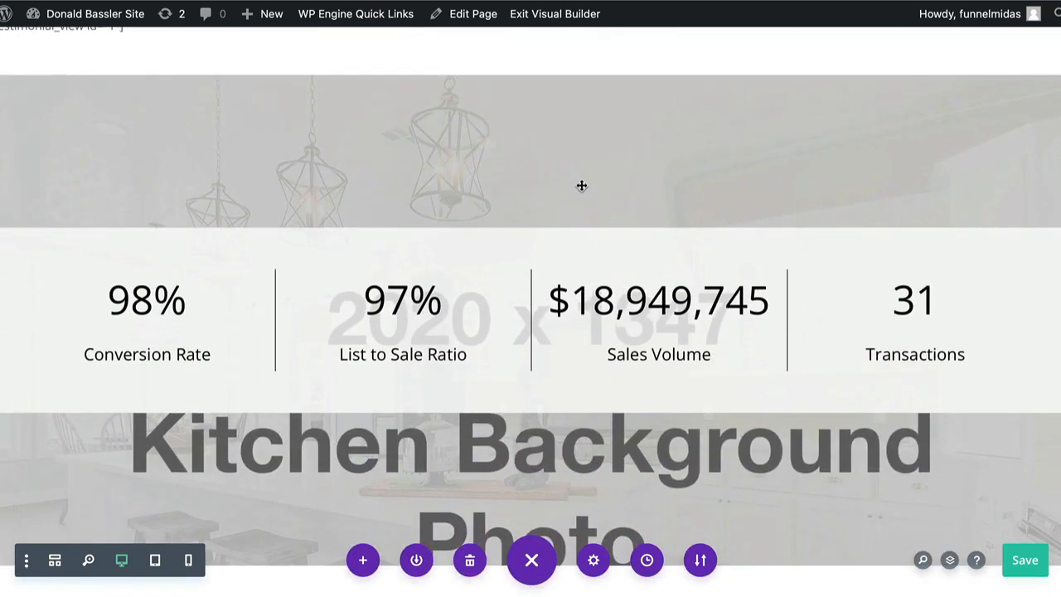
scroll(581, 186, down, 7)
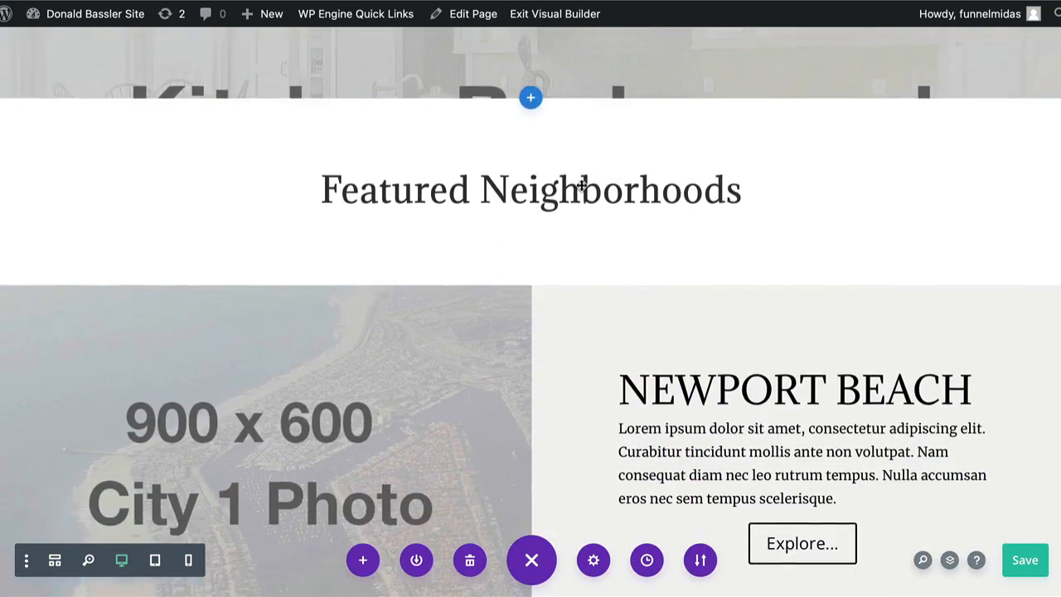
scroll(581, 186, down, 1)
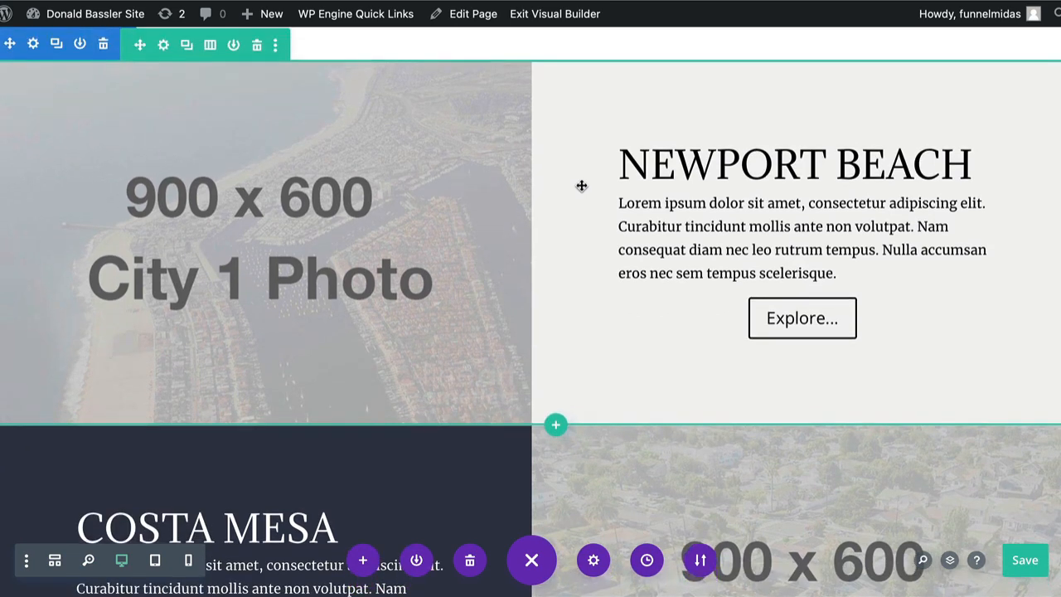
scroll(581, 186, down, 1)
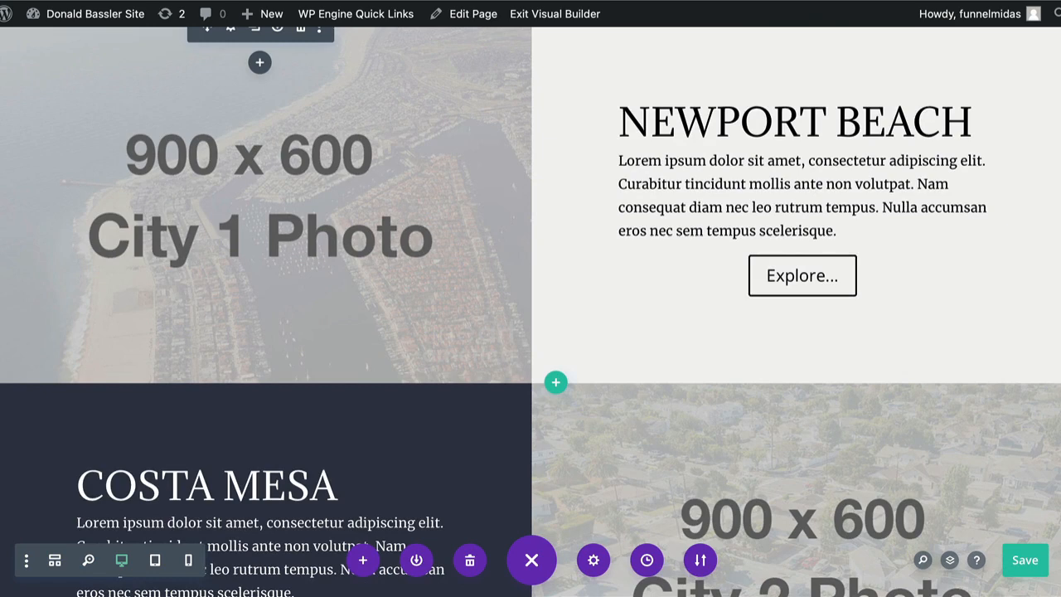
scroll(798, 74, down, 10)
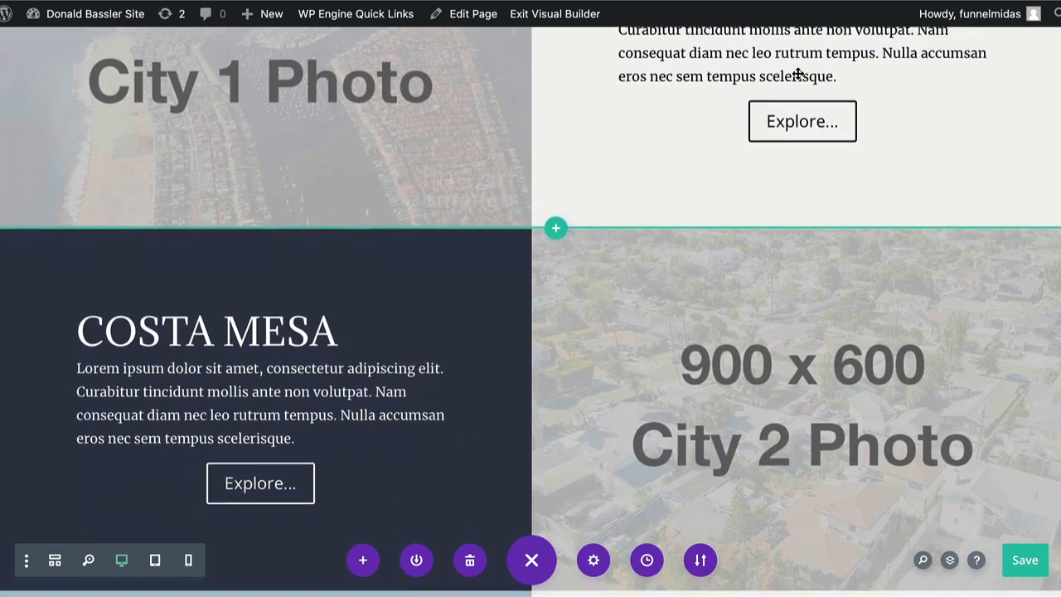
scroll(798, 74, down, 6)
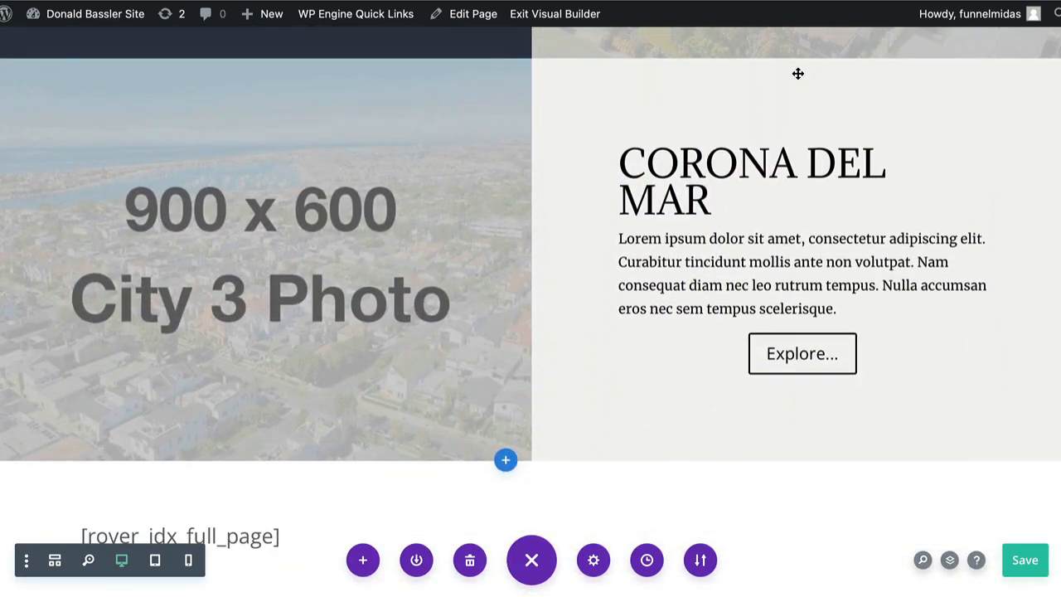
scroll(798, 74, up, 4)
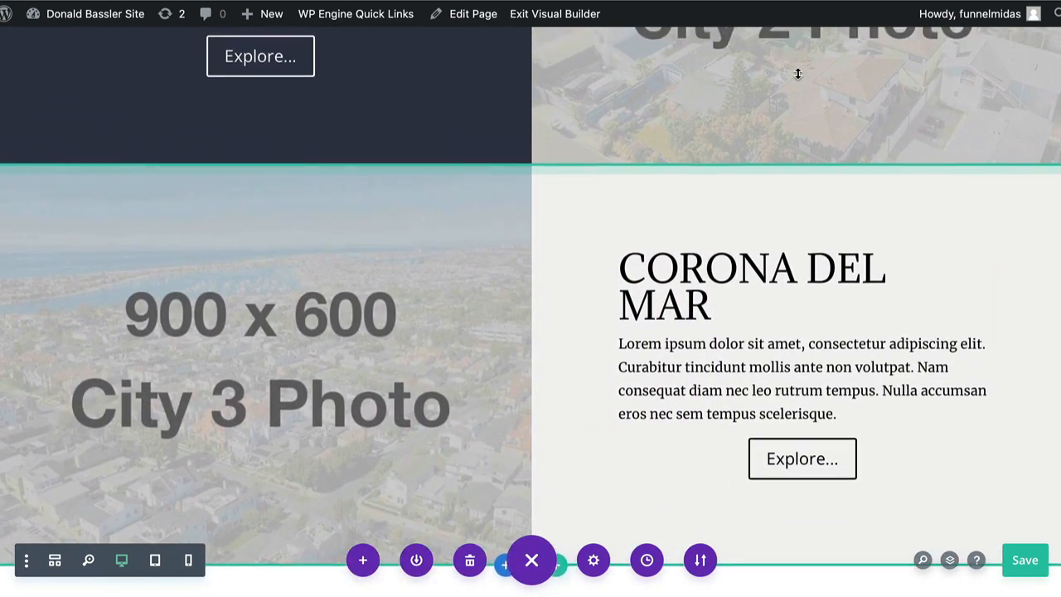
scroll(798, 74, up, 5)
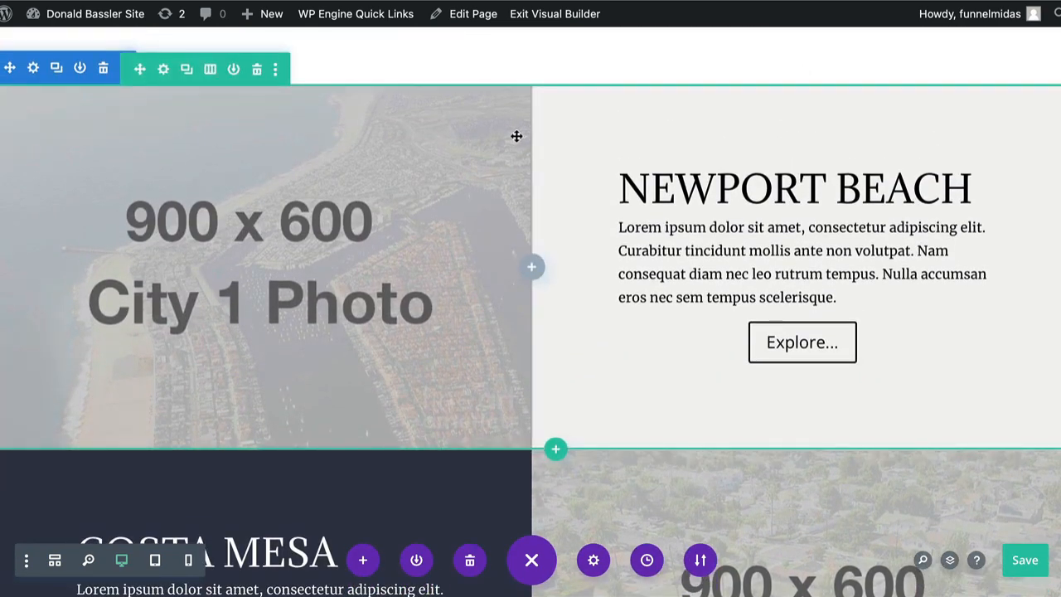
Delete the Newport Beach row, then the Costa Mesa row, under Featured Neighborhoods.
click(257, 71)
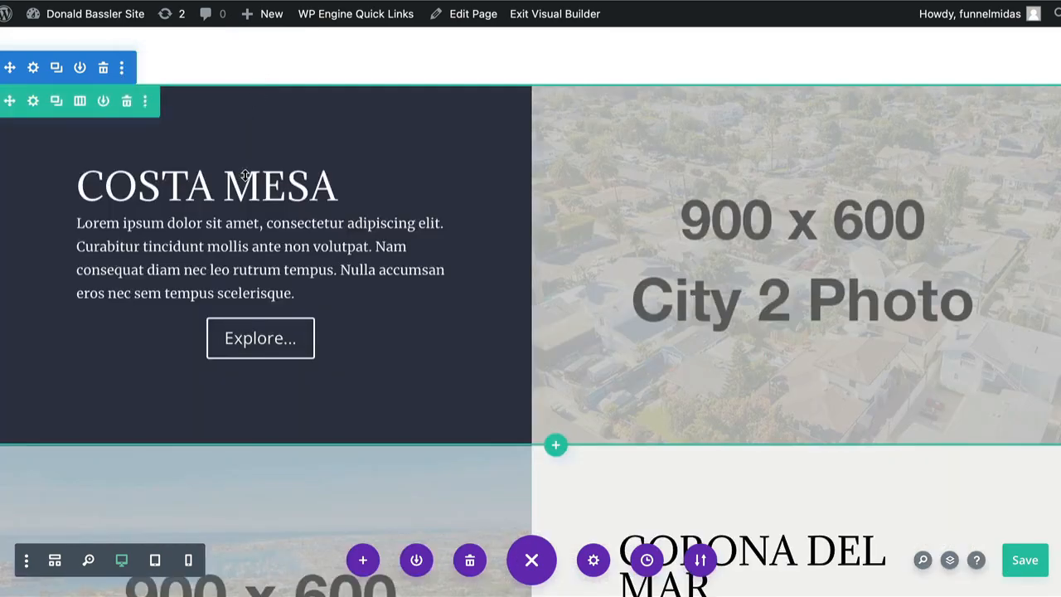
scroll(245, 174, down, 3)
scroll(246, 174, down, 2)
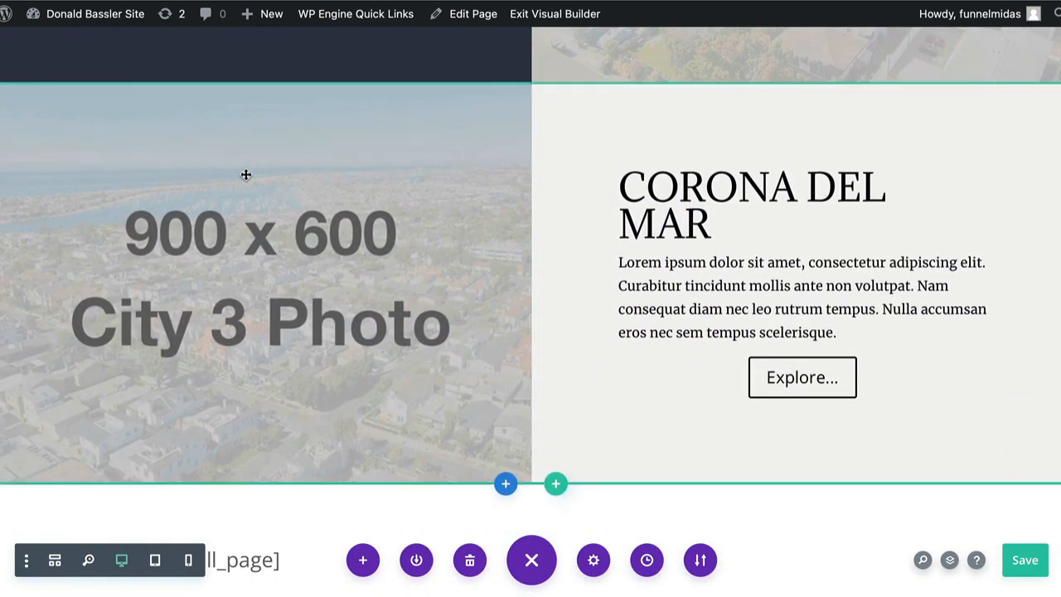
scroll(245, 174, up, 1)
scroll(246, 174, up, 4)
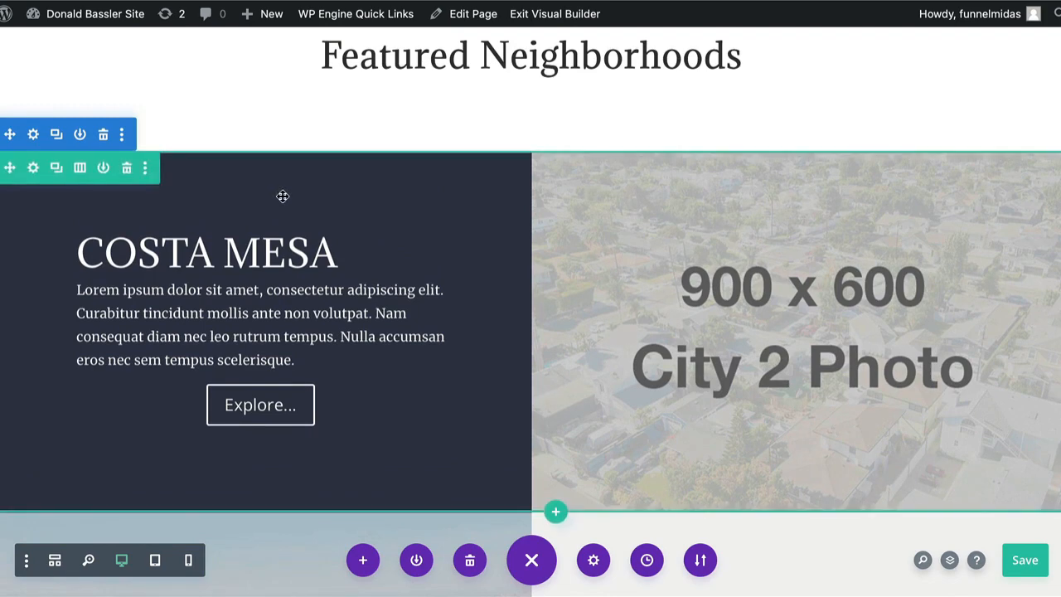
click(127, 168)
scroll(256, 215, down, 3)
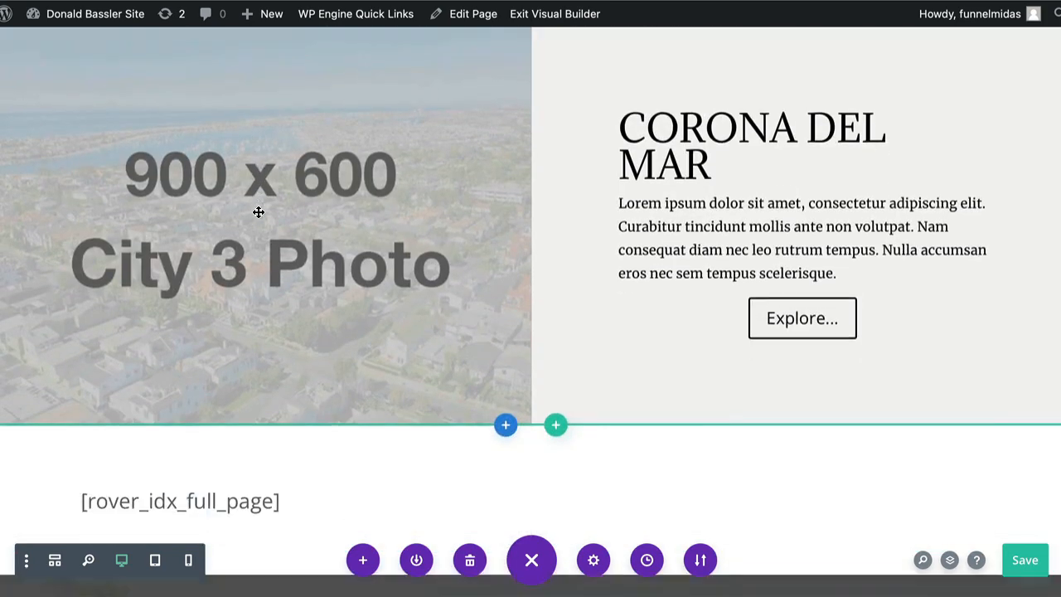
scroll(259, 212, up, 2)
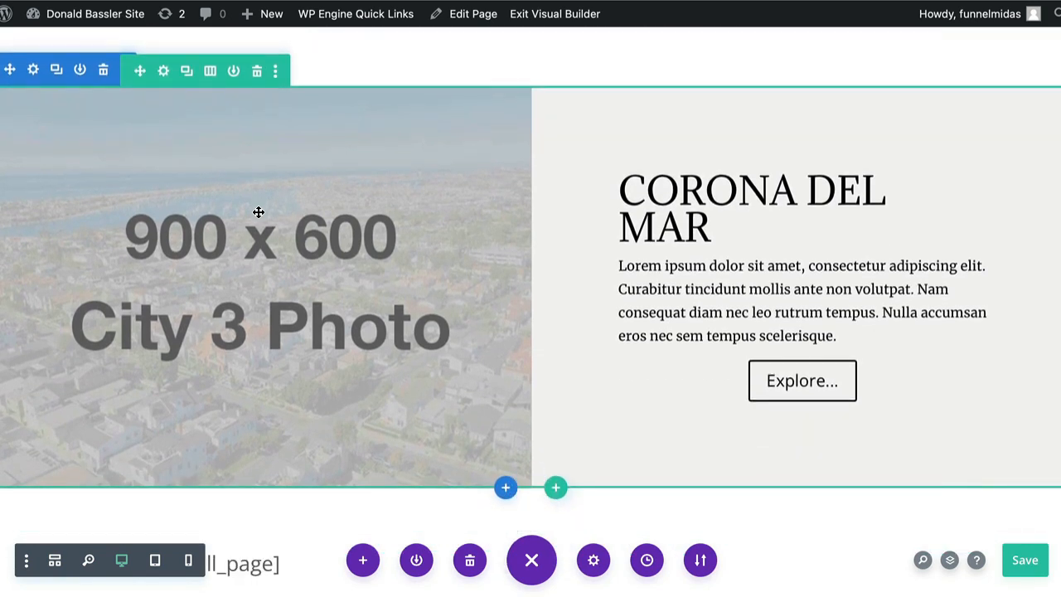
scroll(258, 212, up, 1)
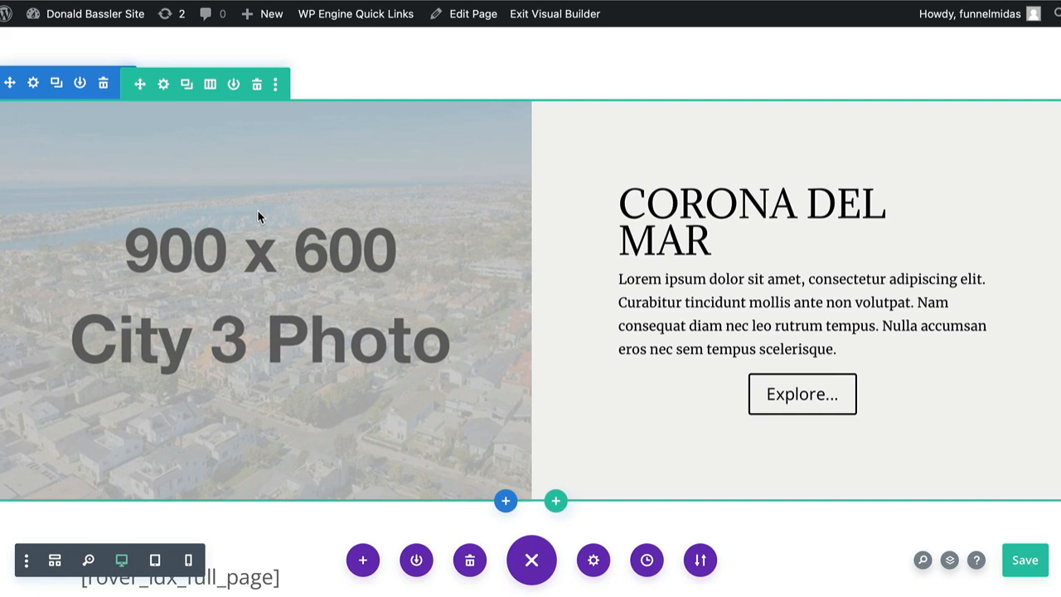
drag(216, 145, 984, 201)
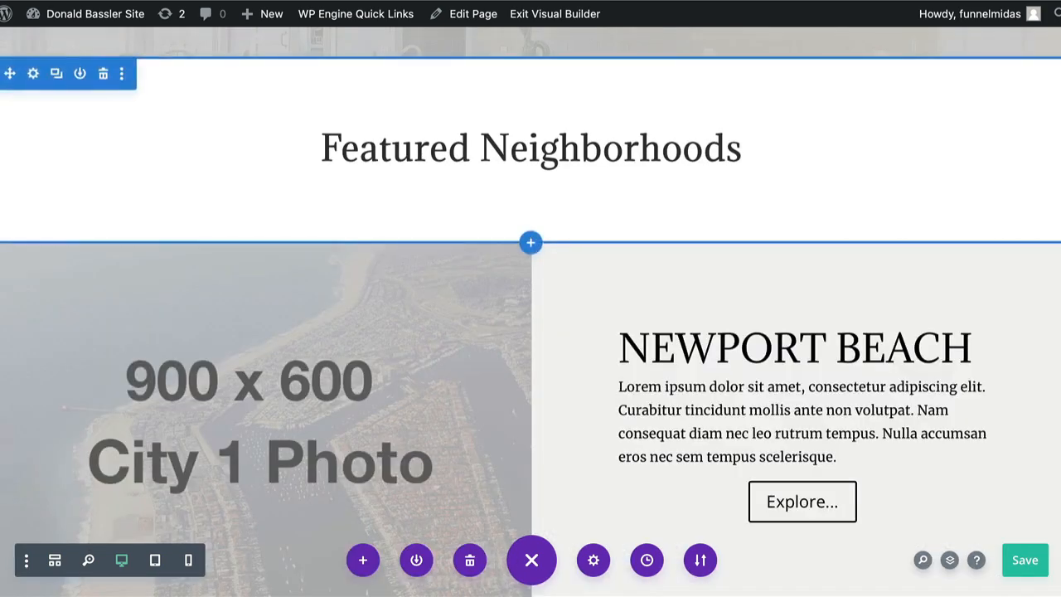
Scroll down and back up to the restored Newport Beach row with its City 1 placeholder.
scroll(530, 315, down, 5)
scroll(531, 315, down, 5)
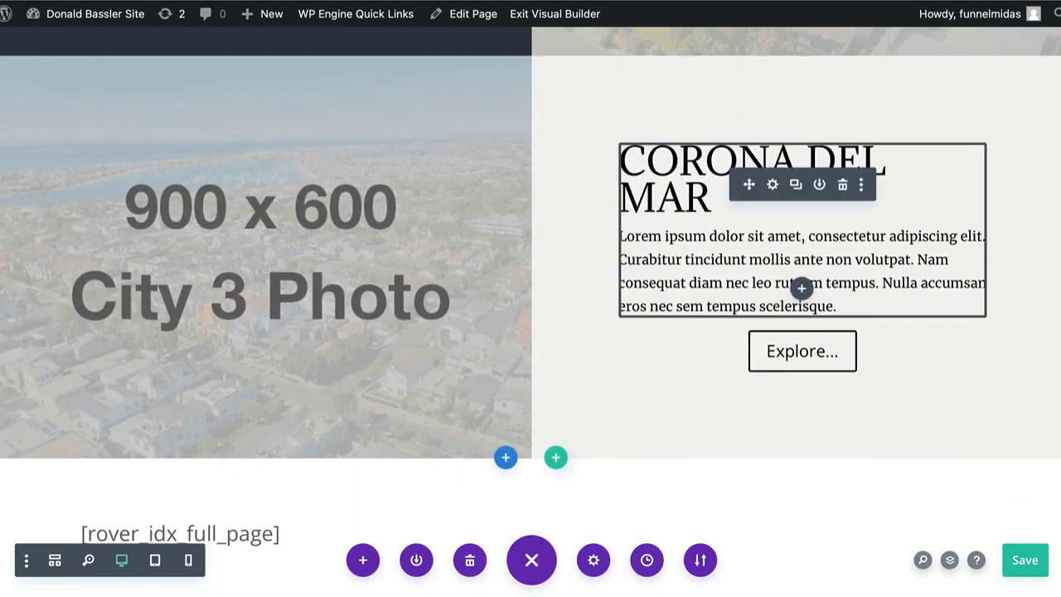
scroll(801, 331, up, 3)
scroll(530, 315, up, 6)
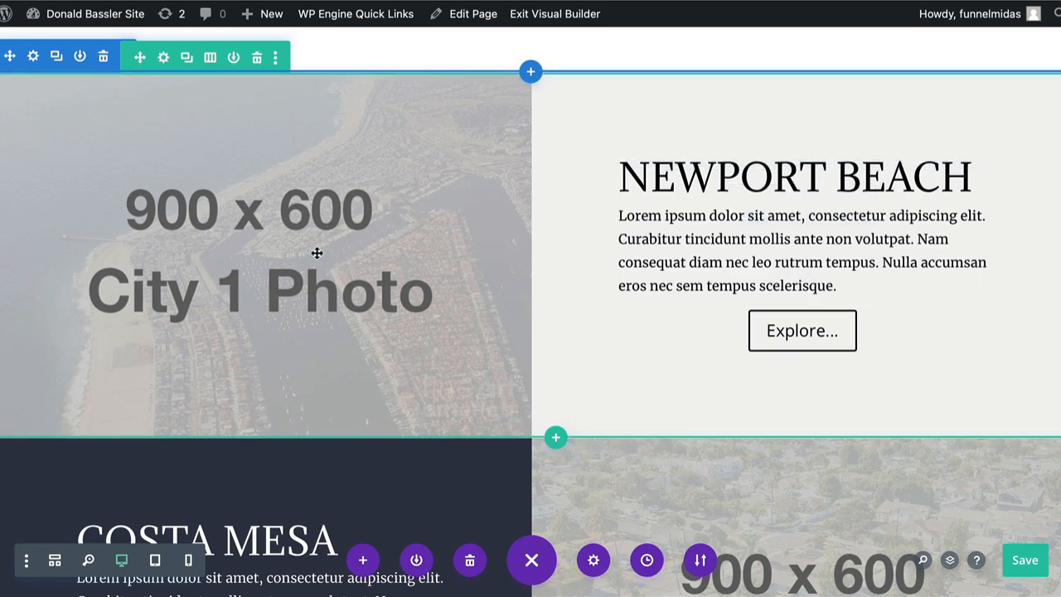
Open the Newport Beach row settings and move the panel clear of the City 1 image.
click(317, 253)
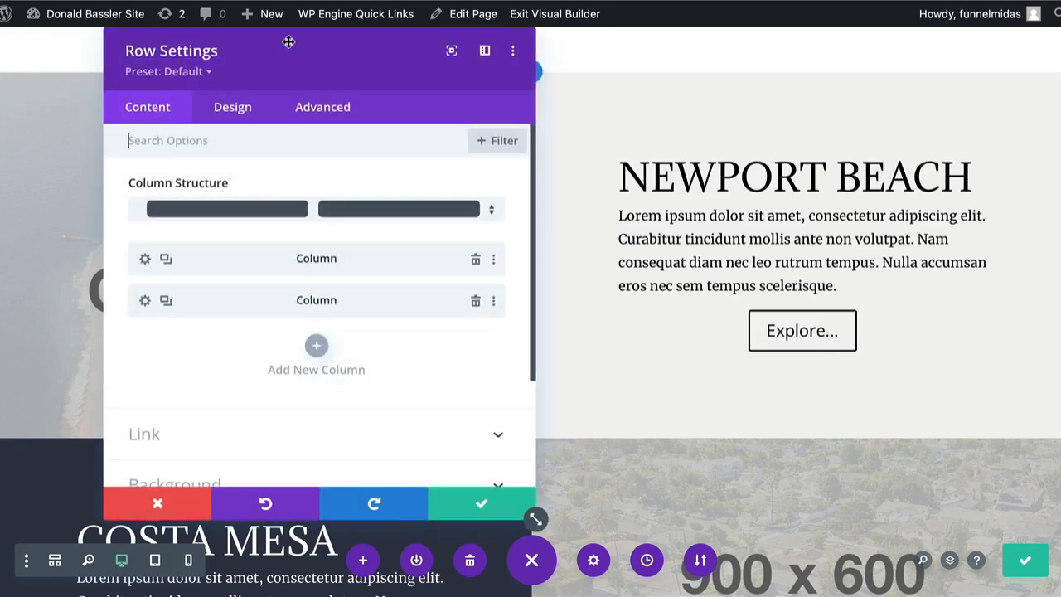
drag(288, 41, 681, 33)
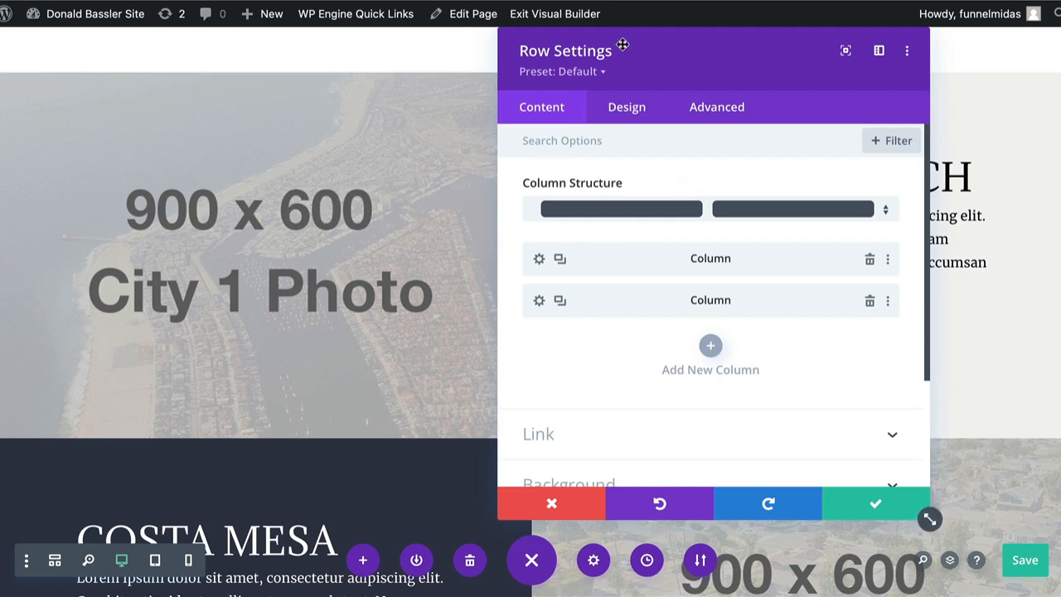
drag(618, 47, 187, 50)
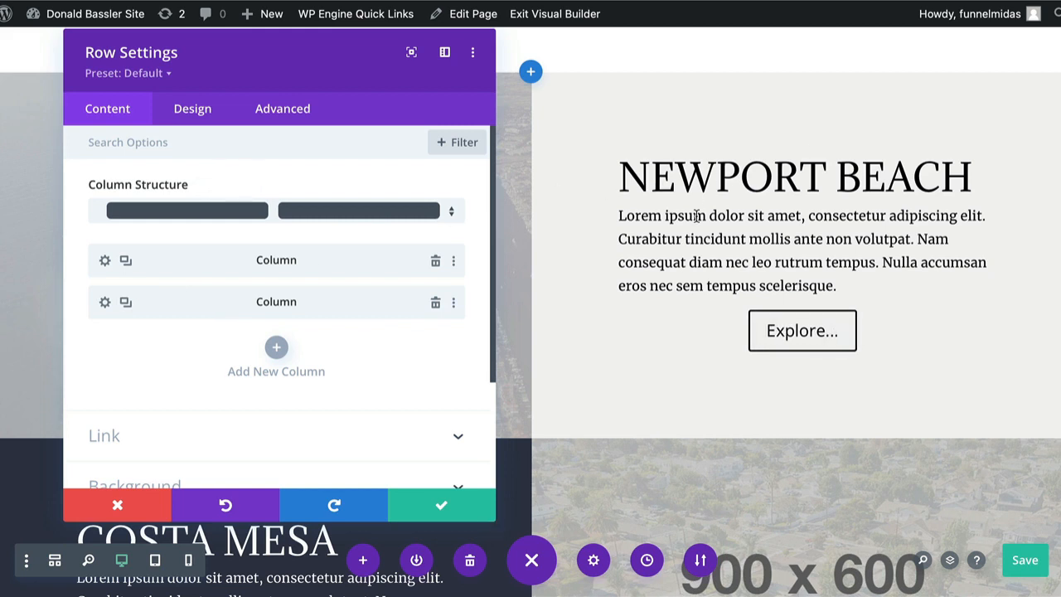
drag(279, 42, 791, 47)
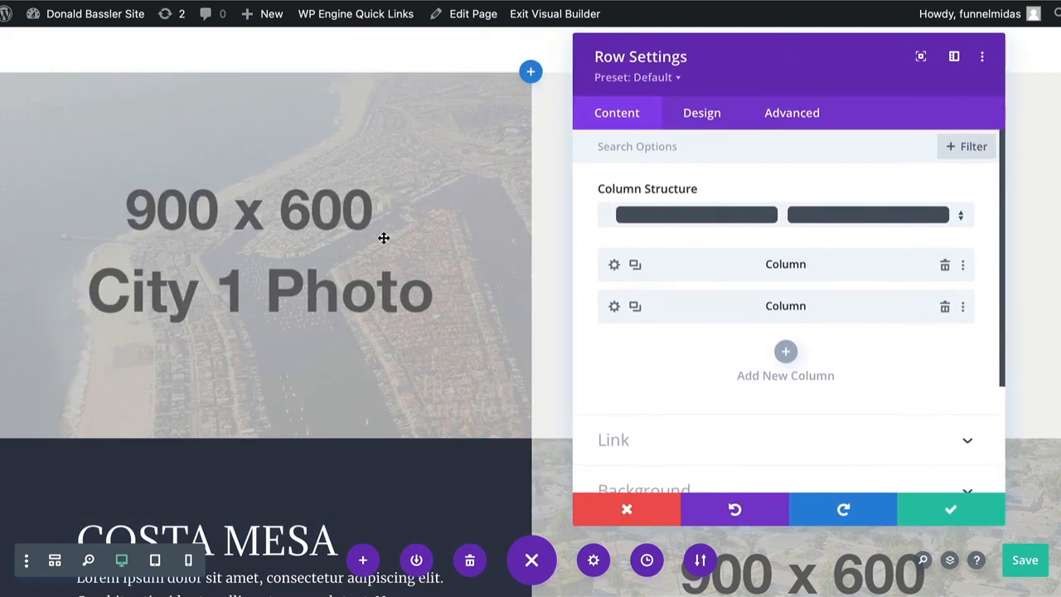
Open the photo column's Background Image options and bring up the media library.
click(614, 265)
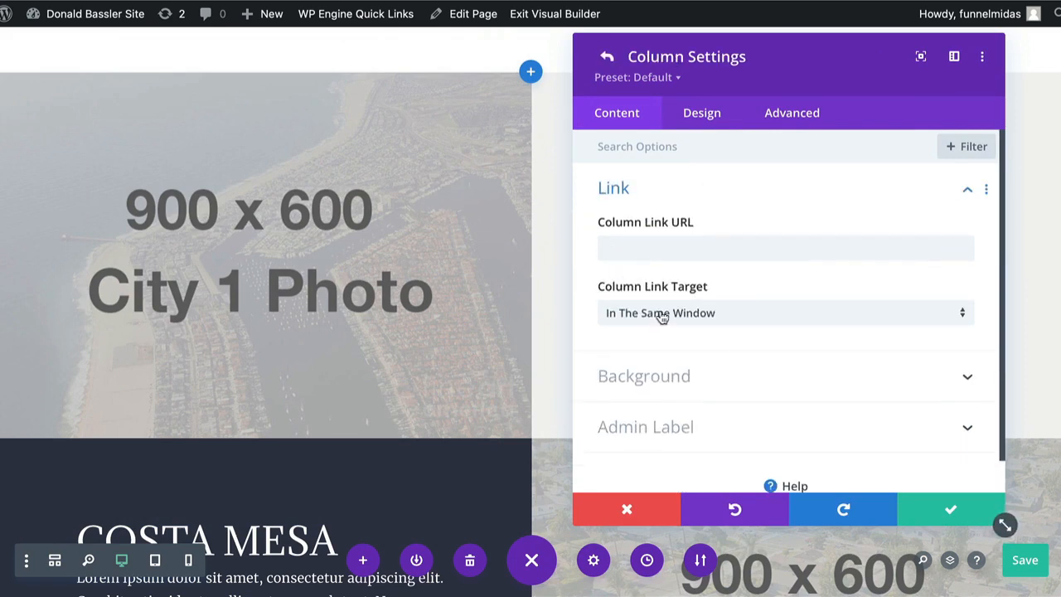
scroll(659, 315, down, 1)
click(687, 348)
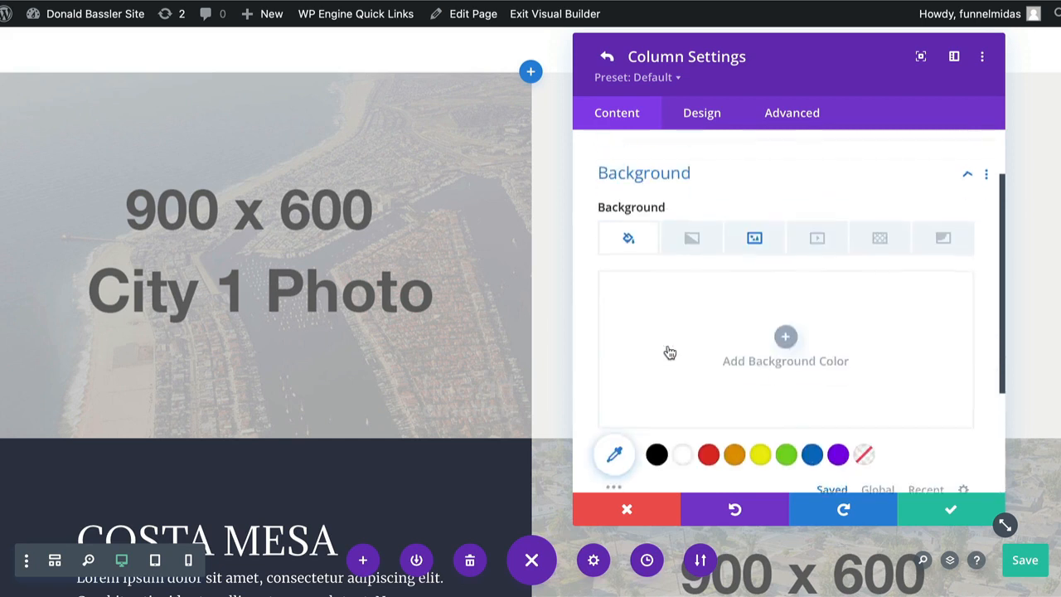
click(755, 218)
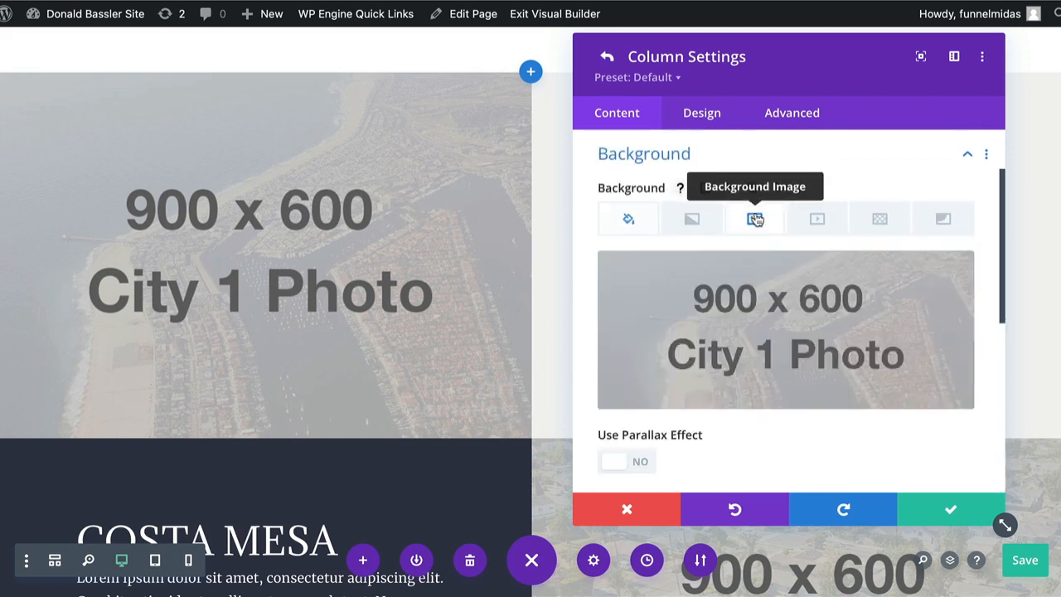
click(790, 345)
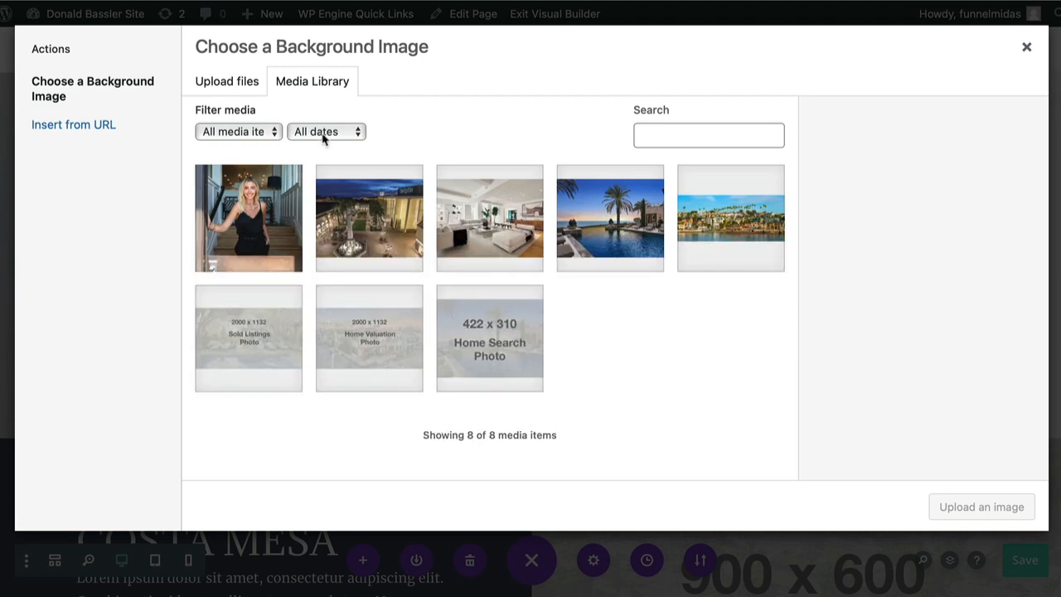
Upload newport-beach-aerial.jpeg with alt text 'Newport beach img' as the column background.
click(247, 88)
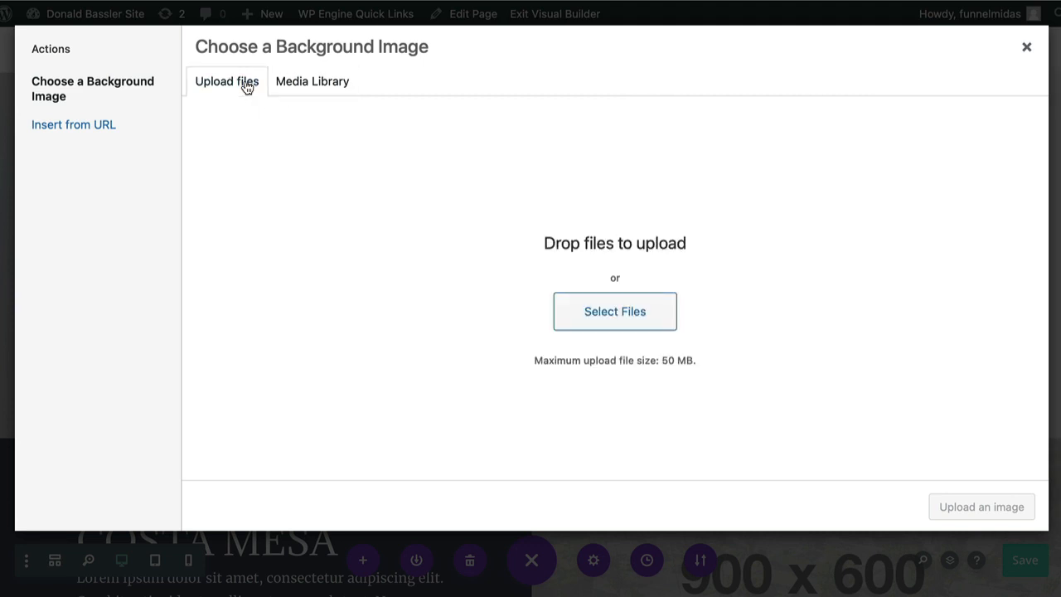
click(583, 314)
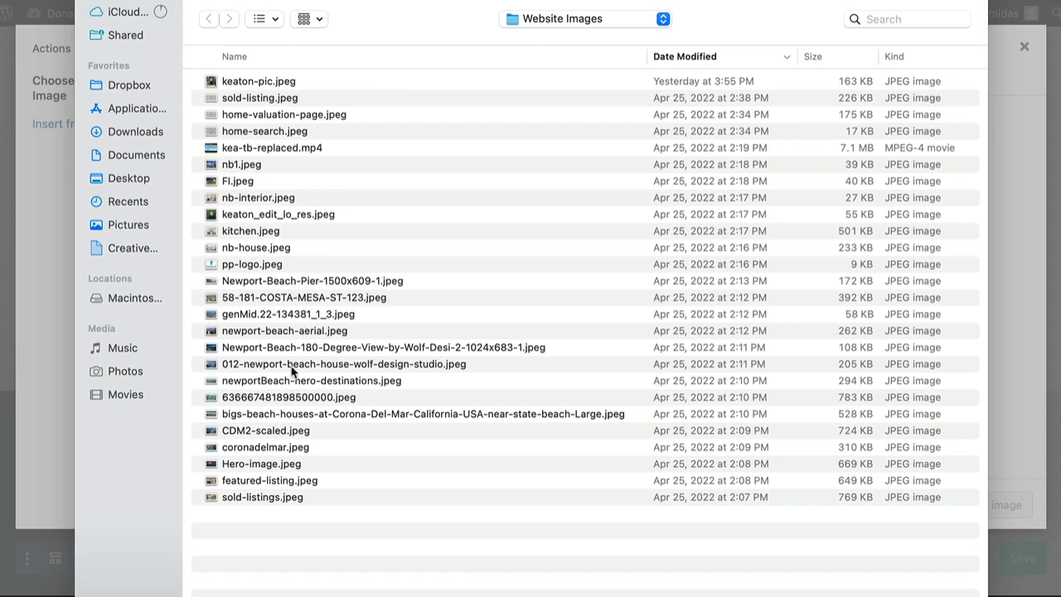
double_click(272, 331)
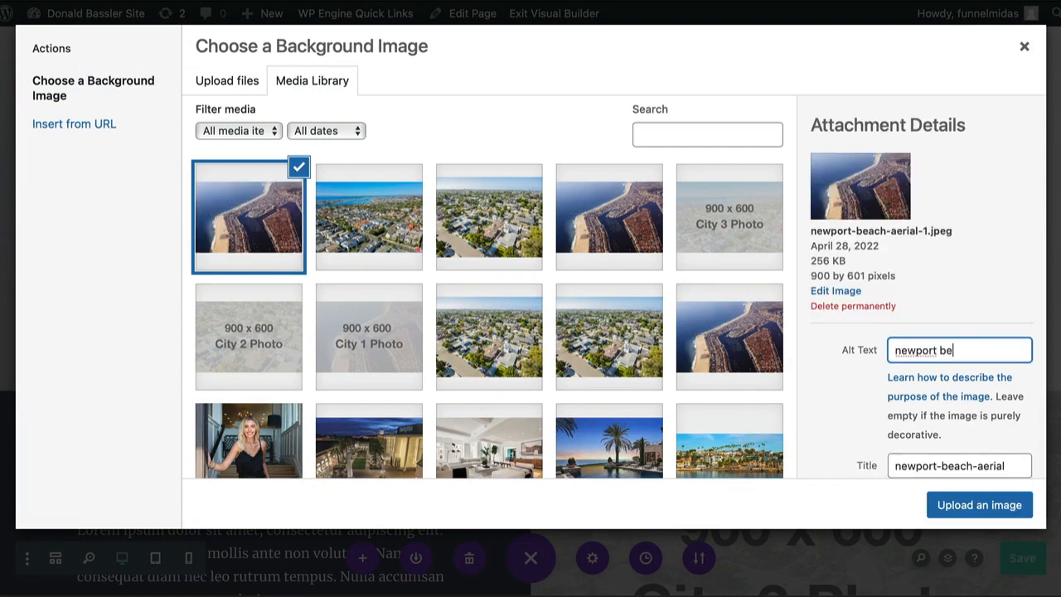
text(h img)
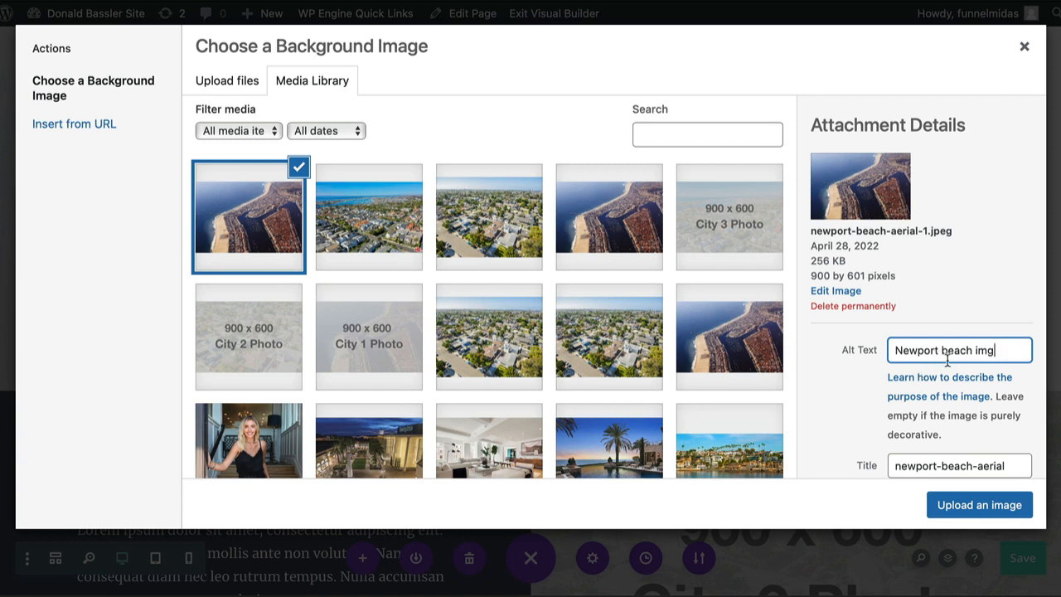
click(976, 507)
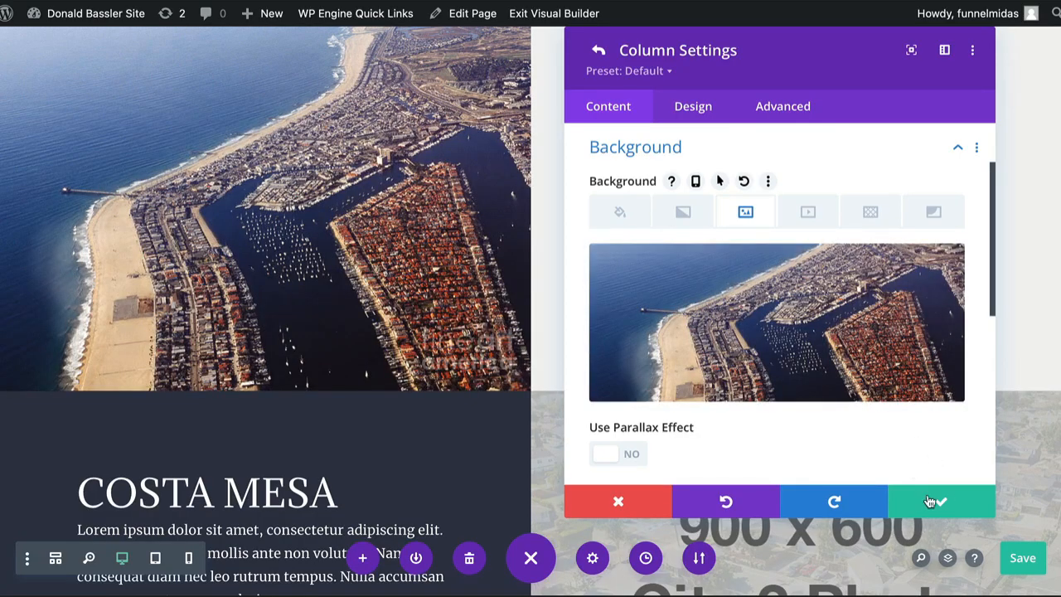
click(941, 505)
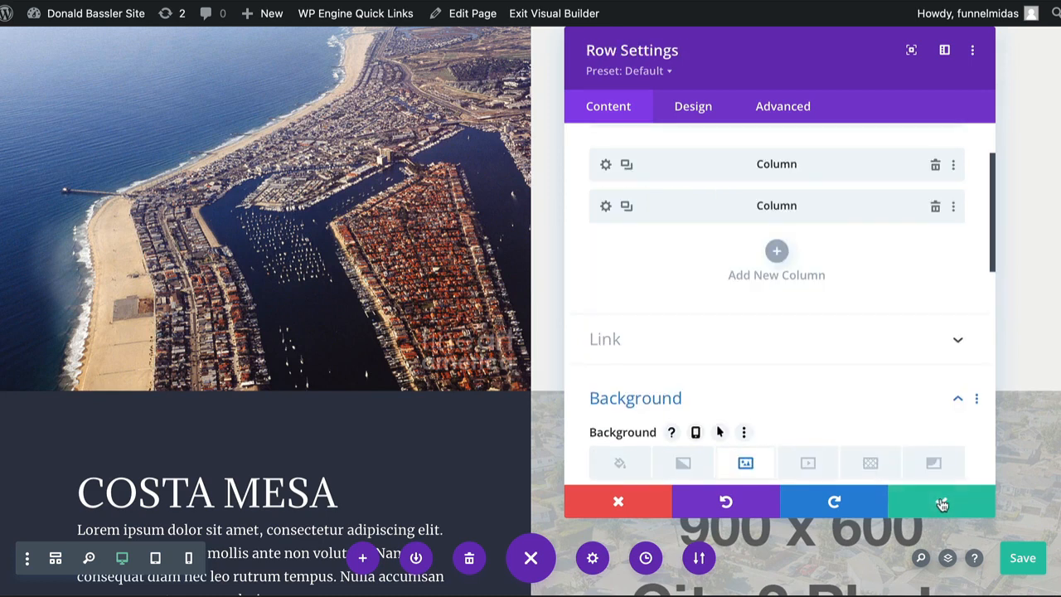
Close the row settings, save the page, and scroll to the Costa Mesa row.
click(942, 505)
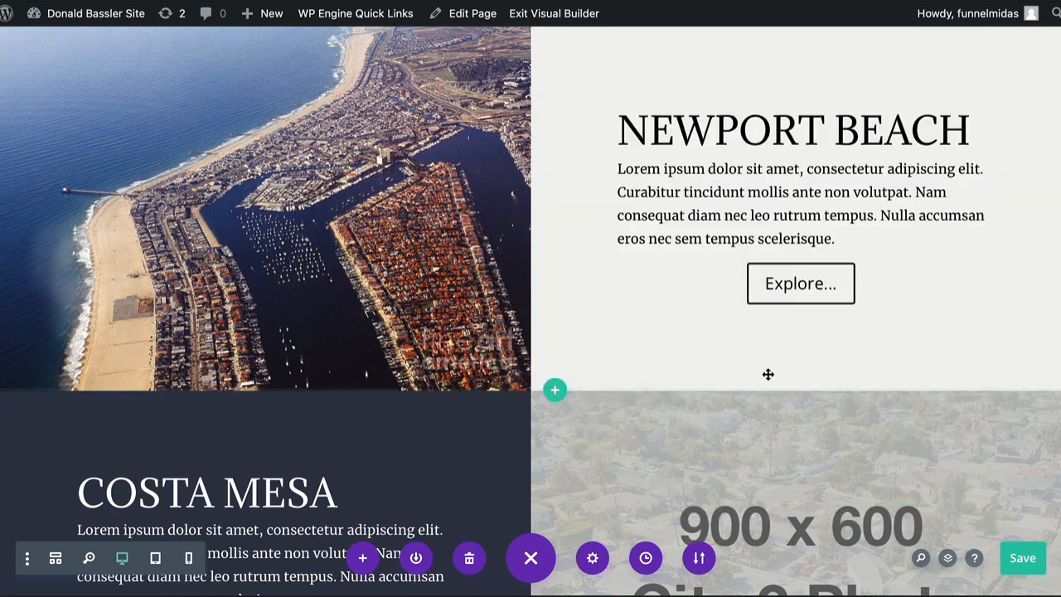
click(1023, 562)
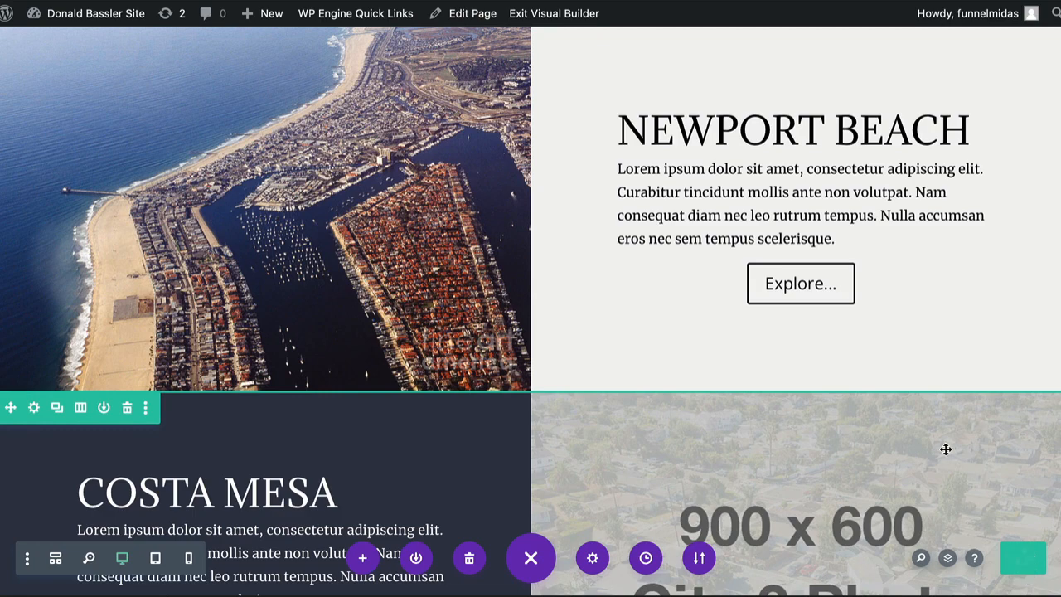
scroll(827, 397, down, 4)
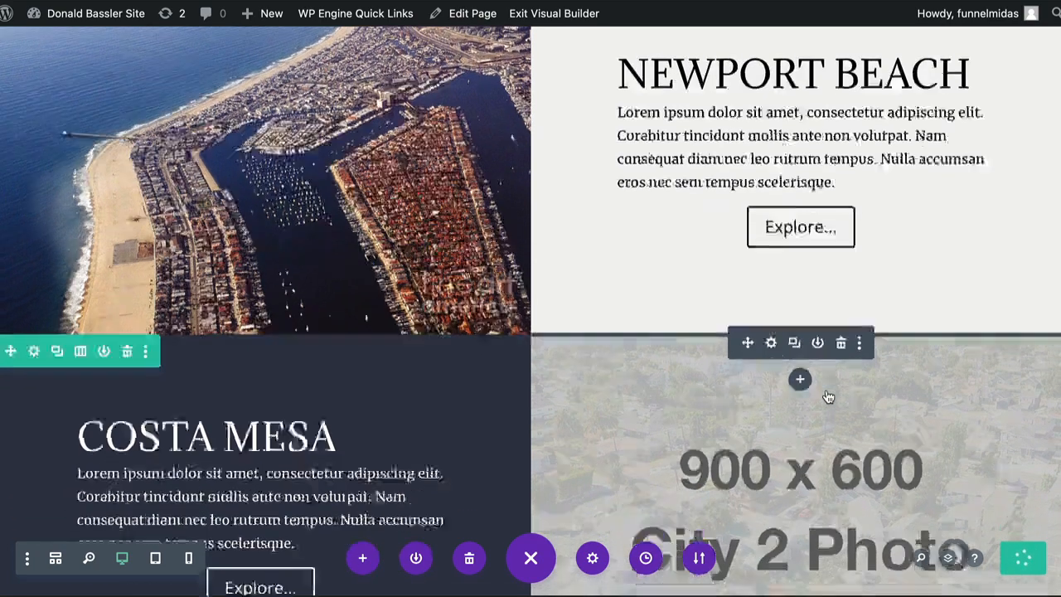
scroll(827, 397, down, 2)
scroll(826, 391, up, 2)
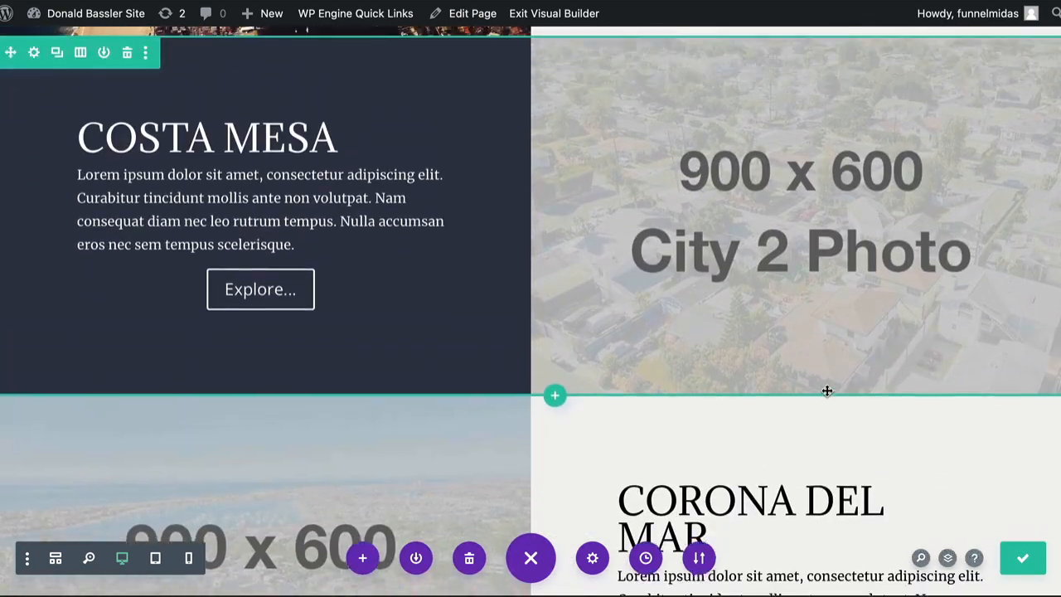
Open the Costa Mesa row's City 2 photo column background image in the media library.
click(782, 246)
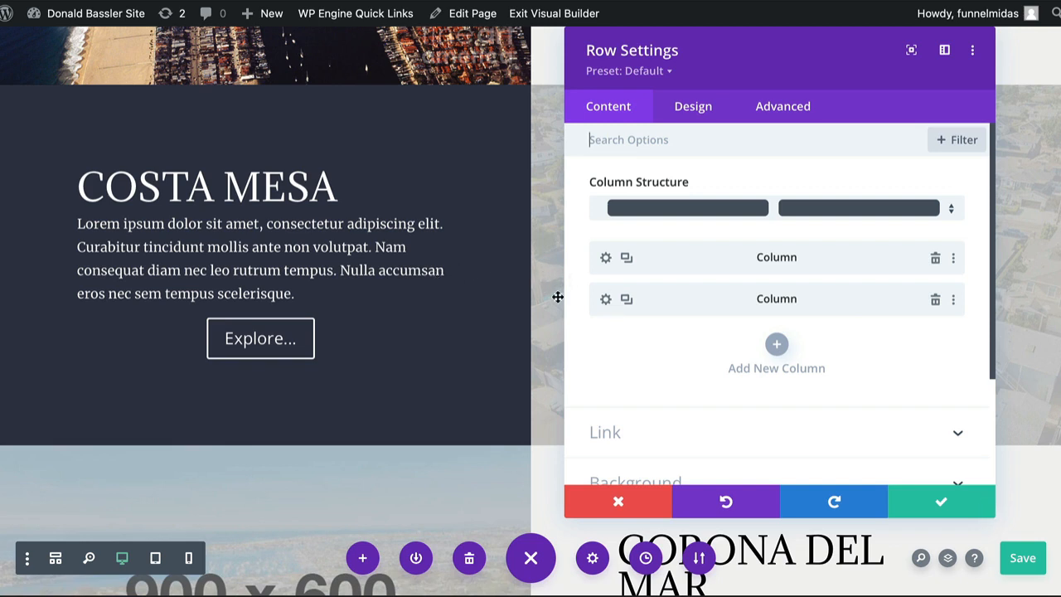
click(606, 300)
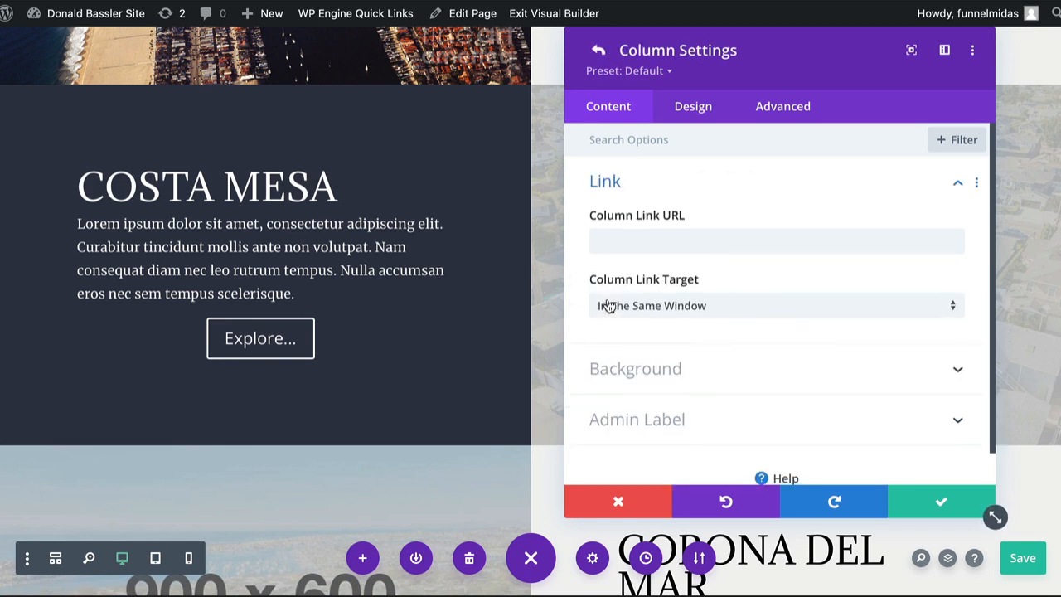
click(611, 373)
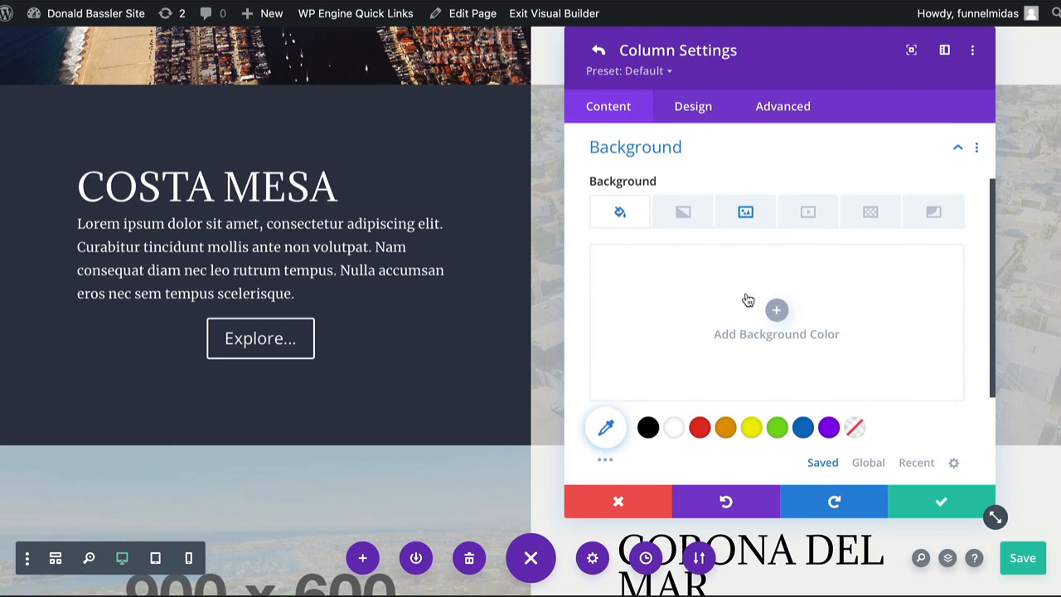
click(745, 212)
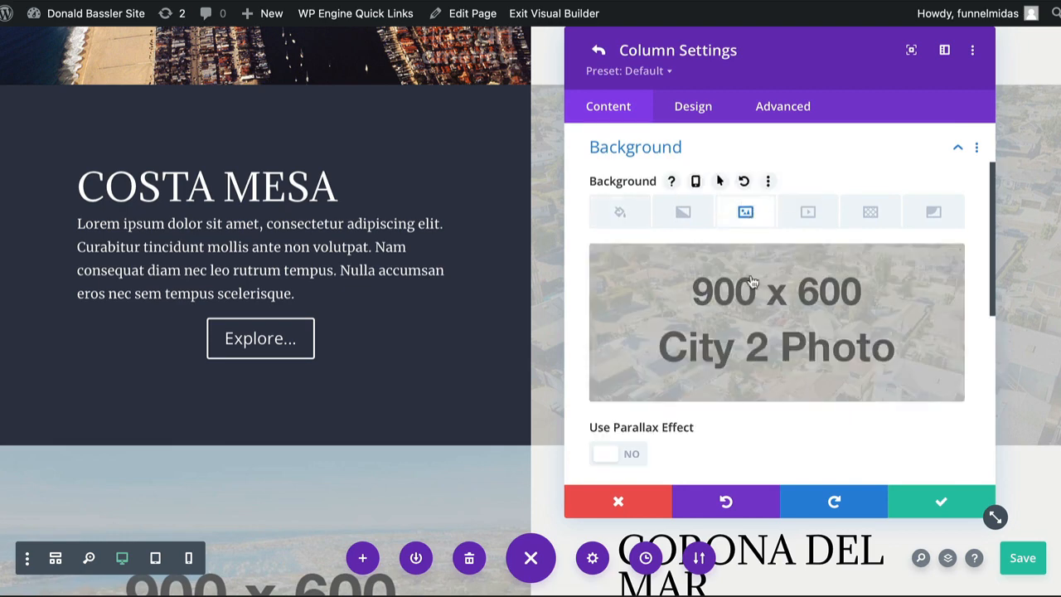
click(769, 336)
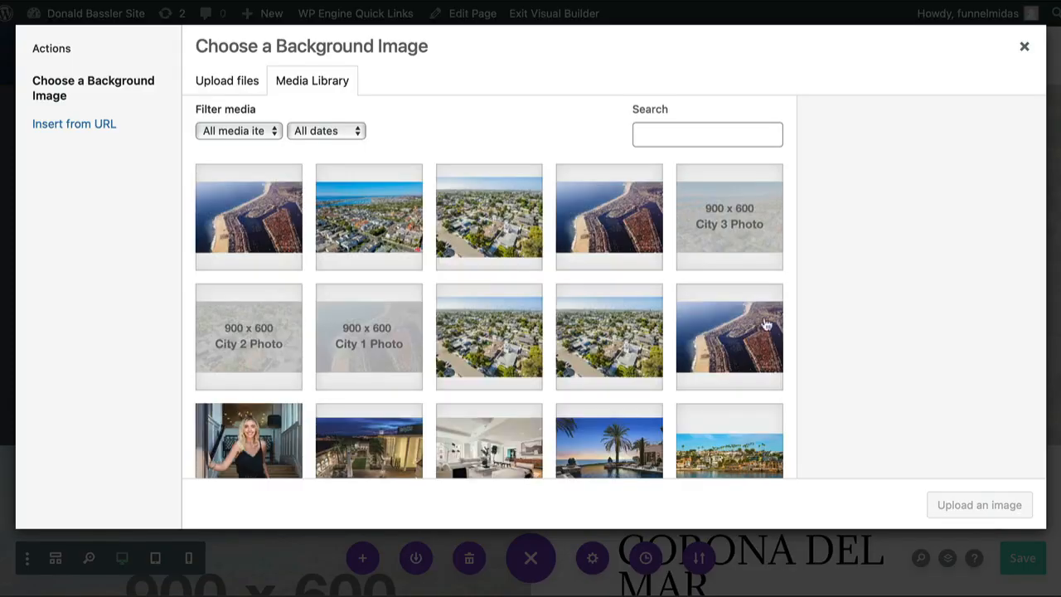
click(226, 82)
click(602, 313)
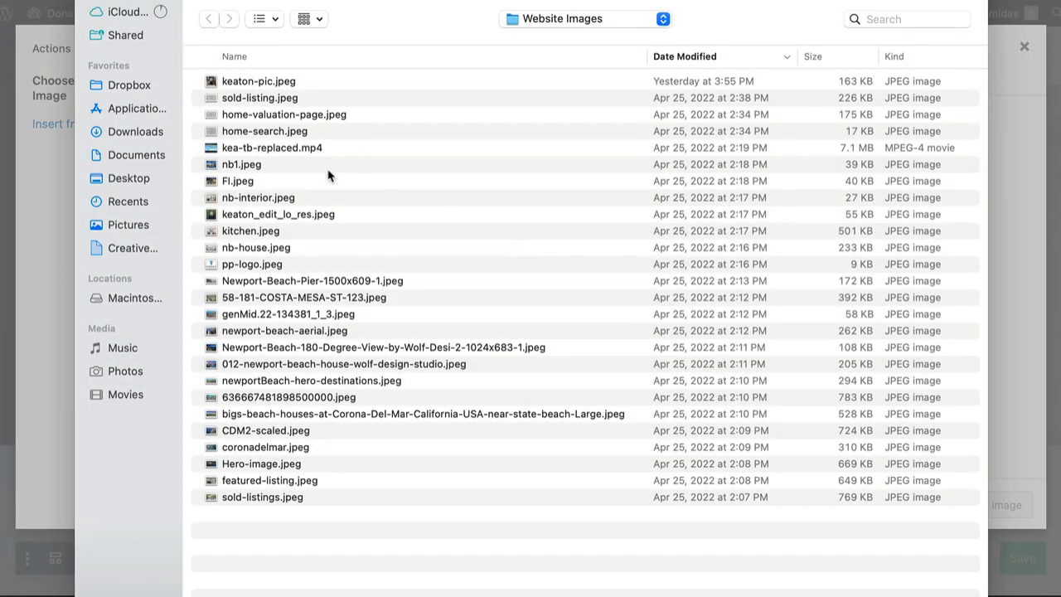
double_click(289, 298)
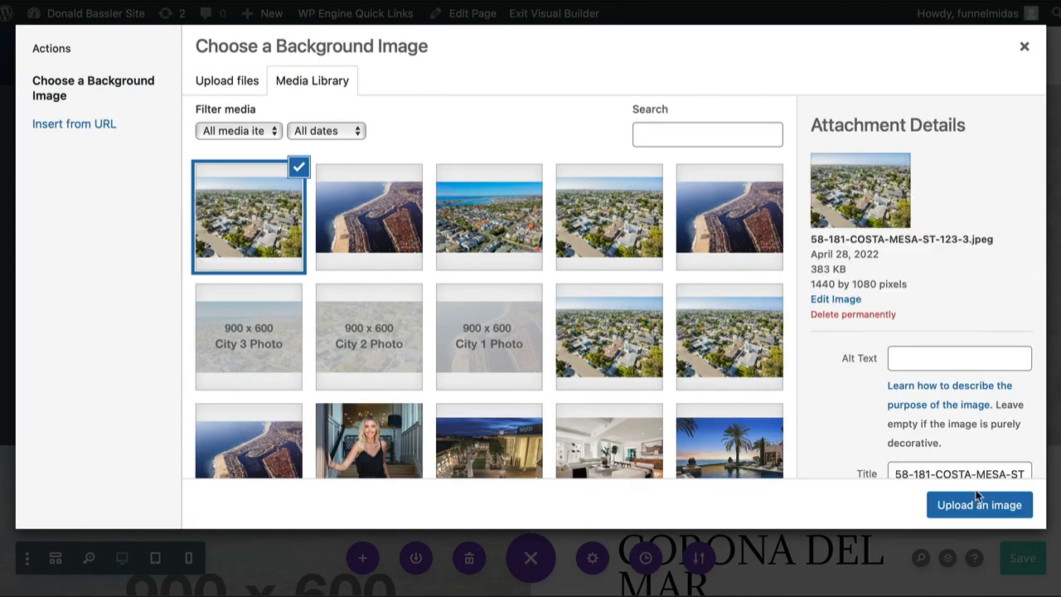
click(975, 505)
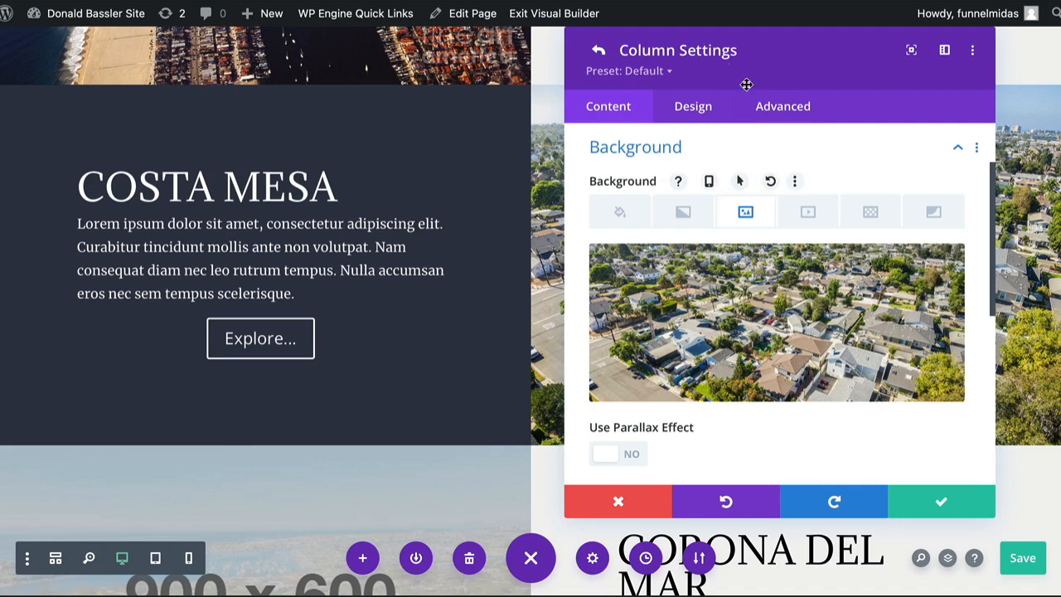
Turn on Use Parallax Effect, confirm the column and row settings, and save the page.
drag(733, 58, 207, 29)
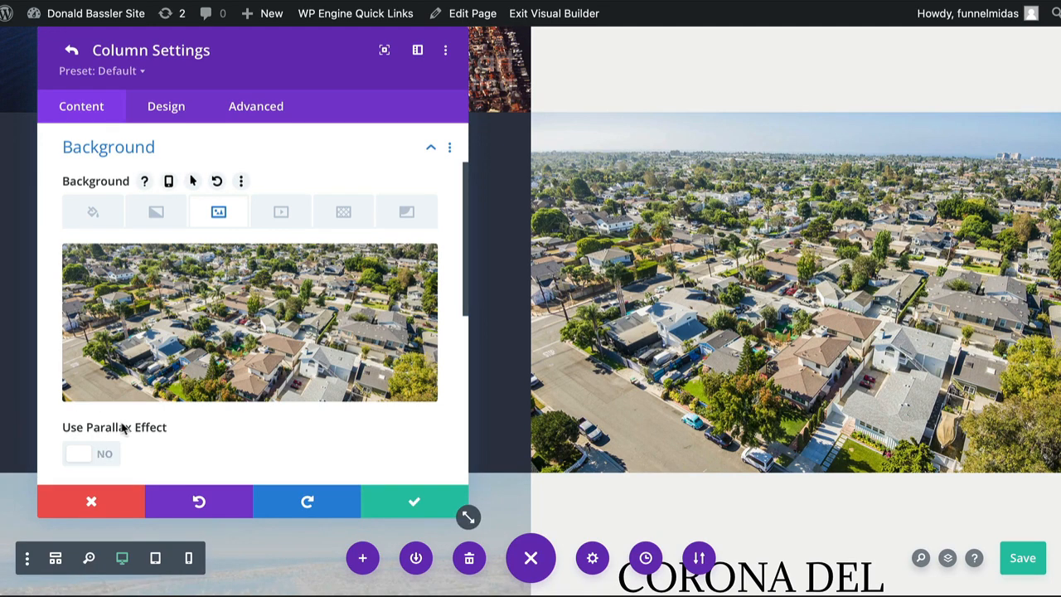
click(105, 456)
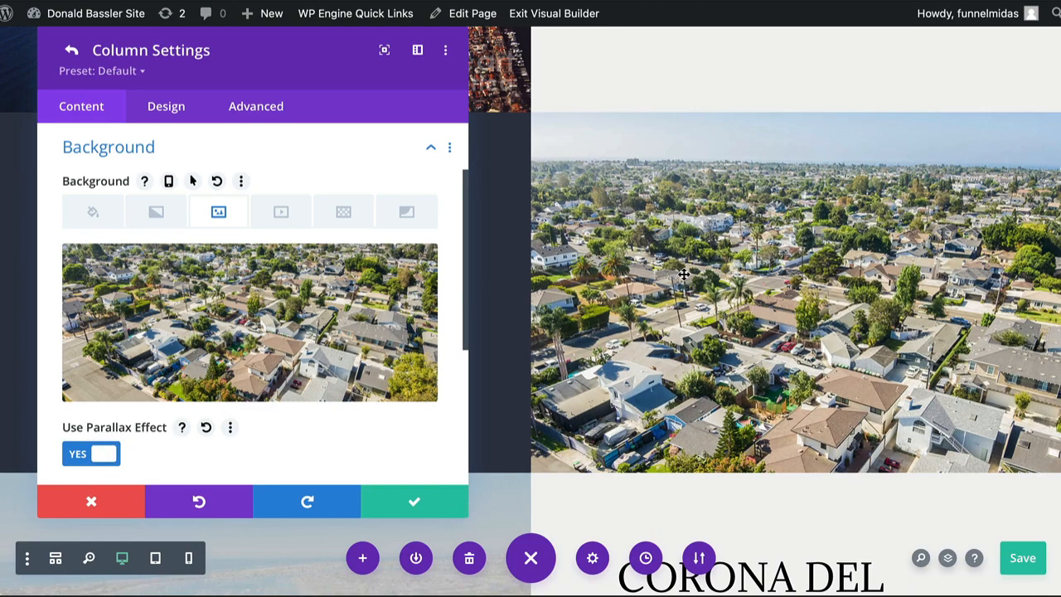
scroll(683, 273, down, 1)
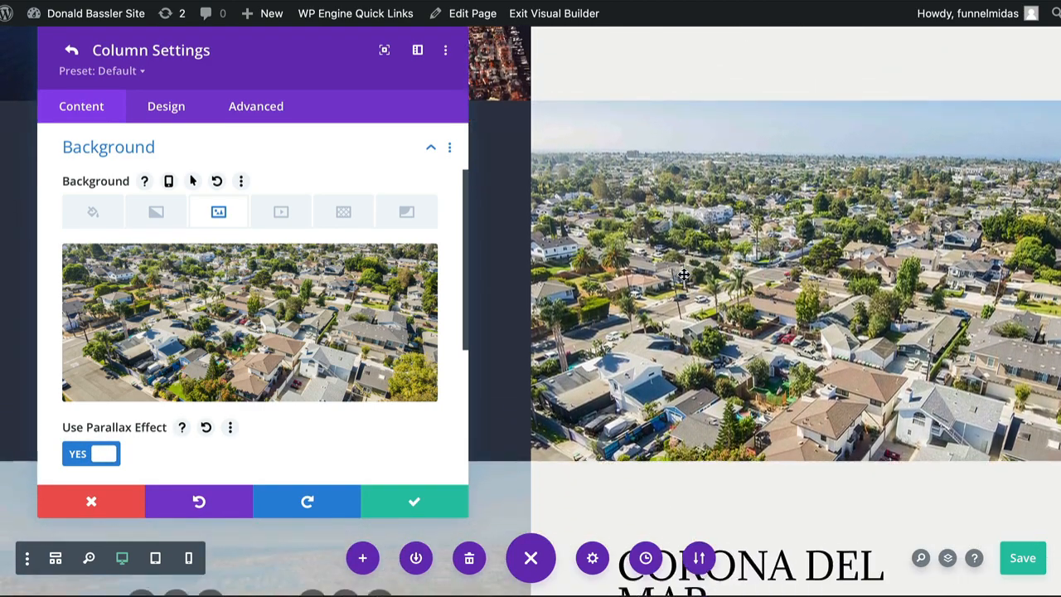
scroll(683, 273, down, 1)
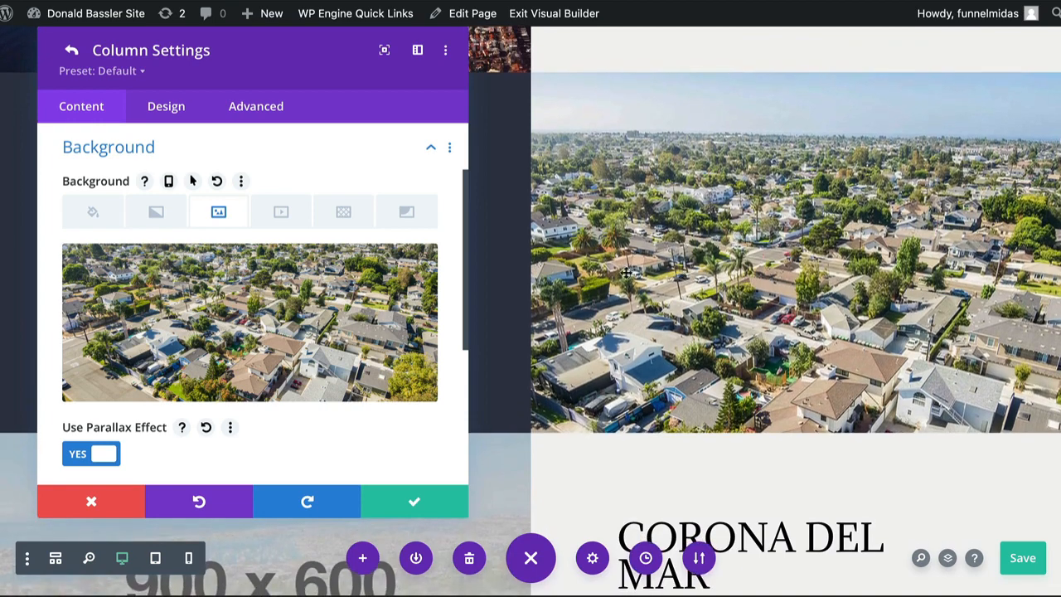
click(104, 454)
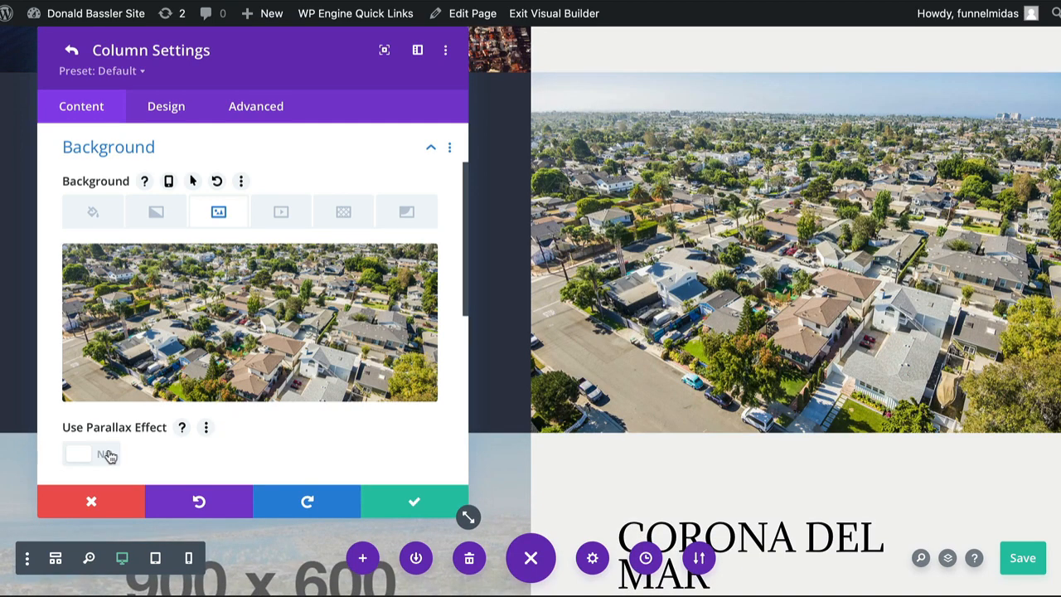
click(106, 454)
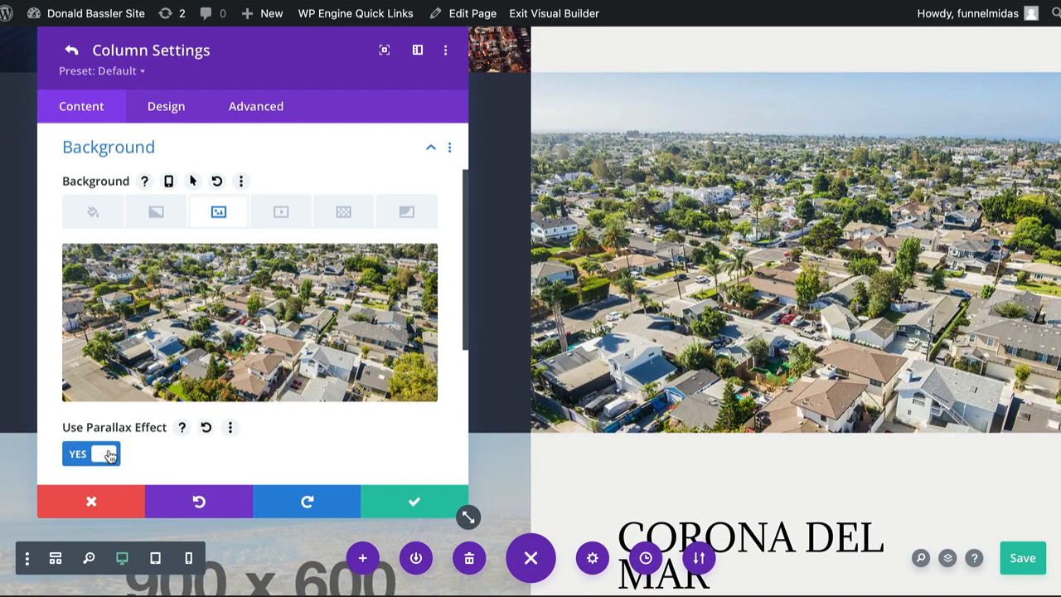
click(413, 504)
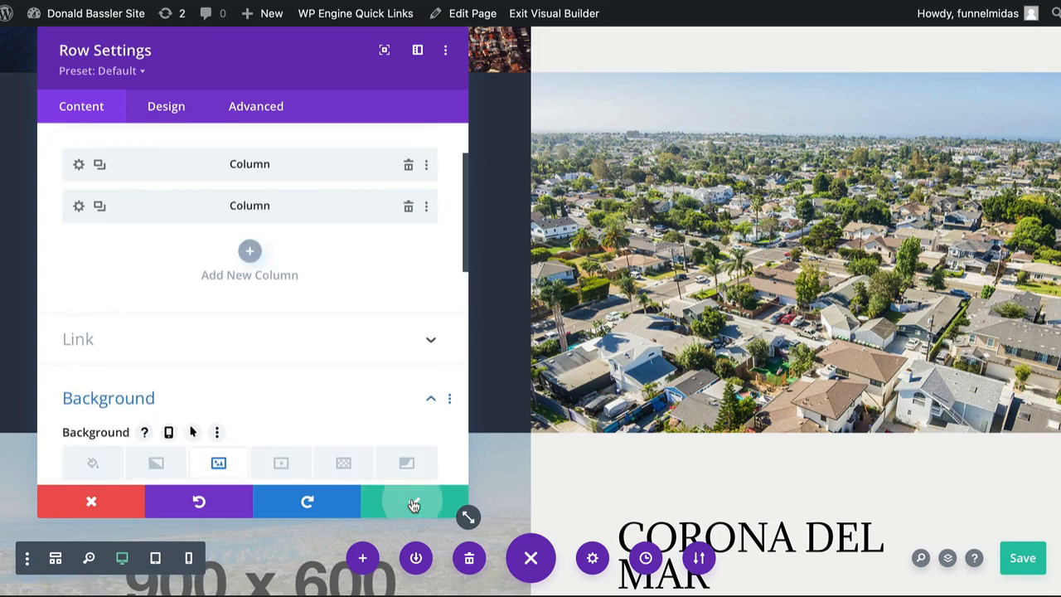
click(414, 504)
click(1022, 558)
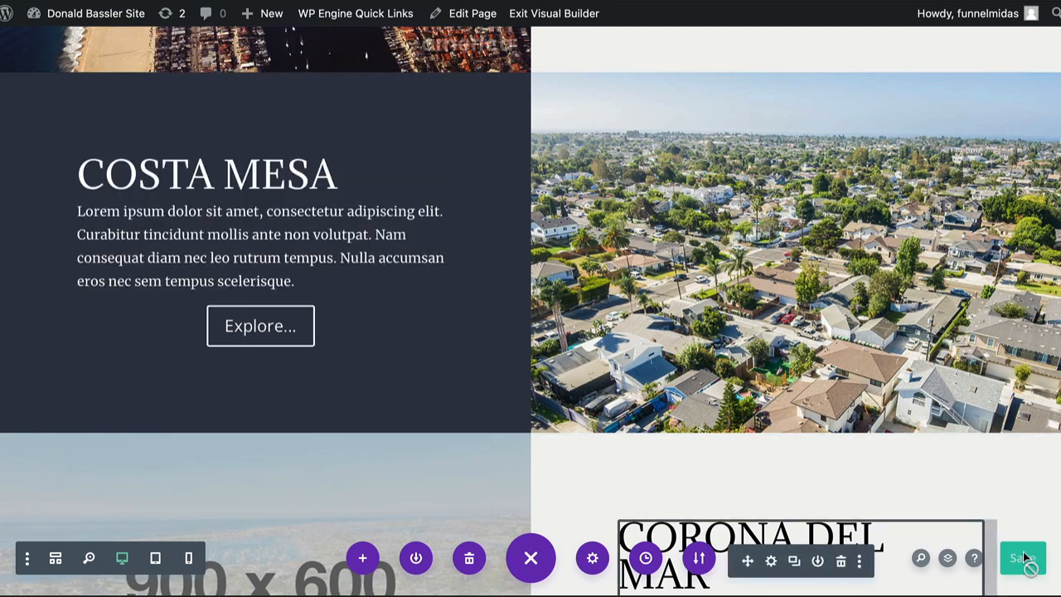
Open the Corona del Mar row's first column Background Image library to replace City 3 Photo.
scroll(793, 379, down, 5)
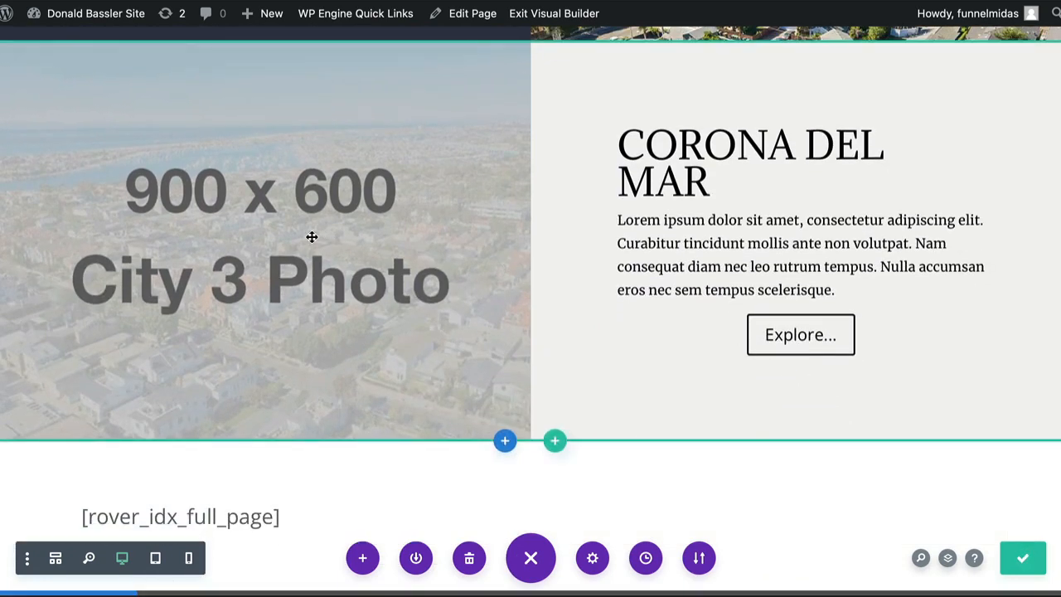
click(311, 237)
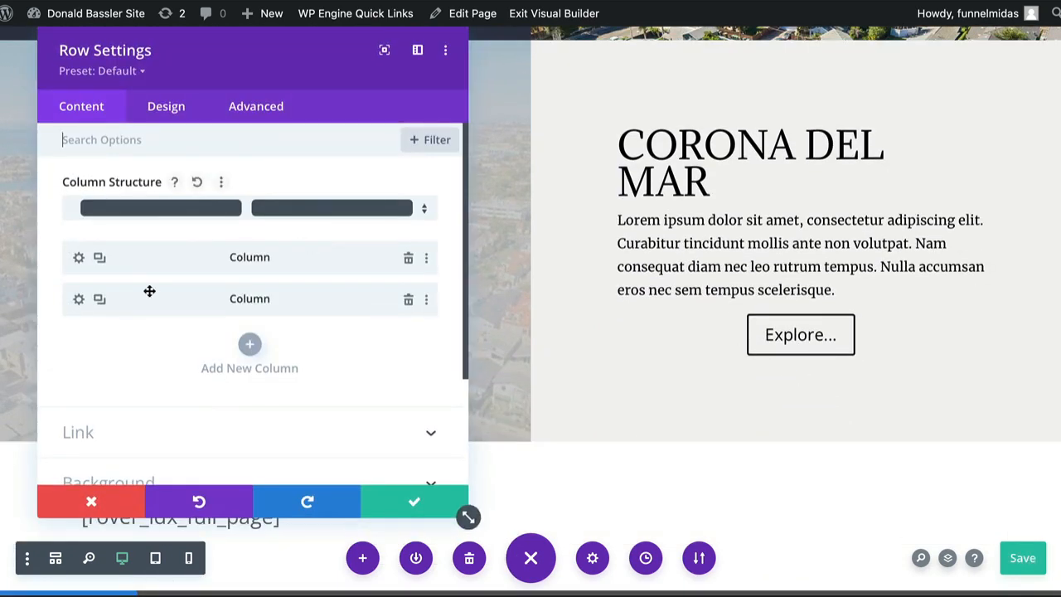
click(79, 258)
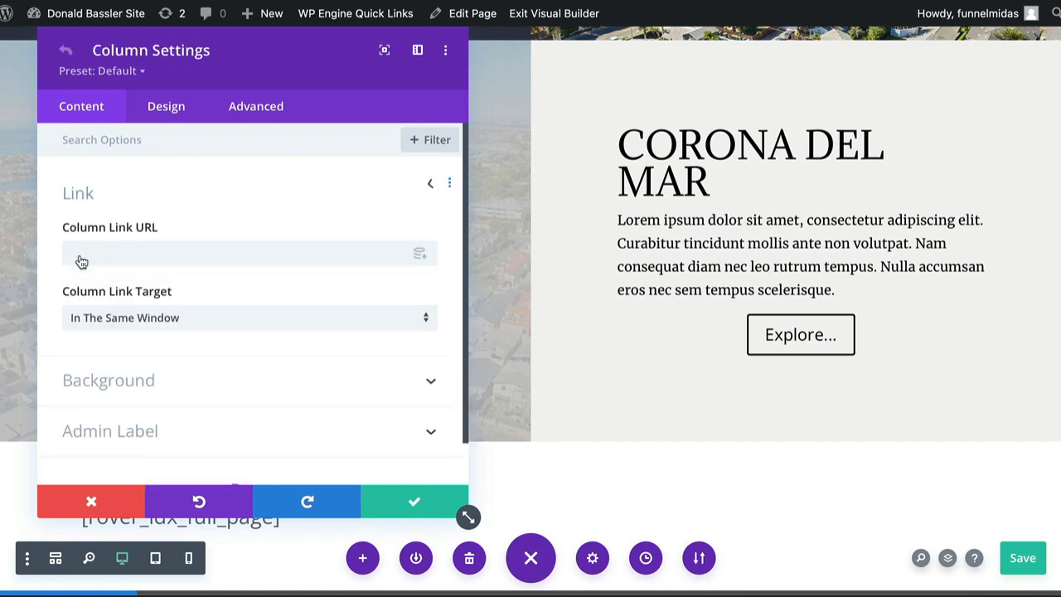
click(113, 370)
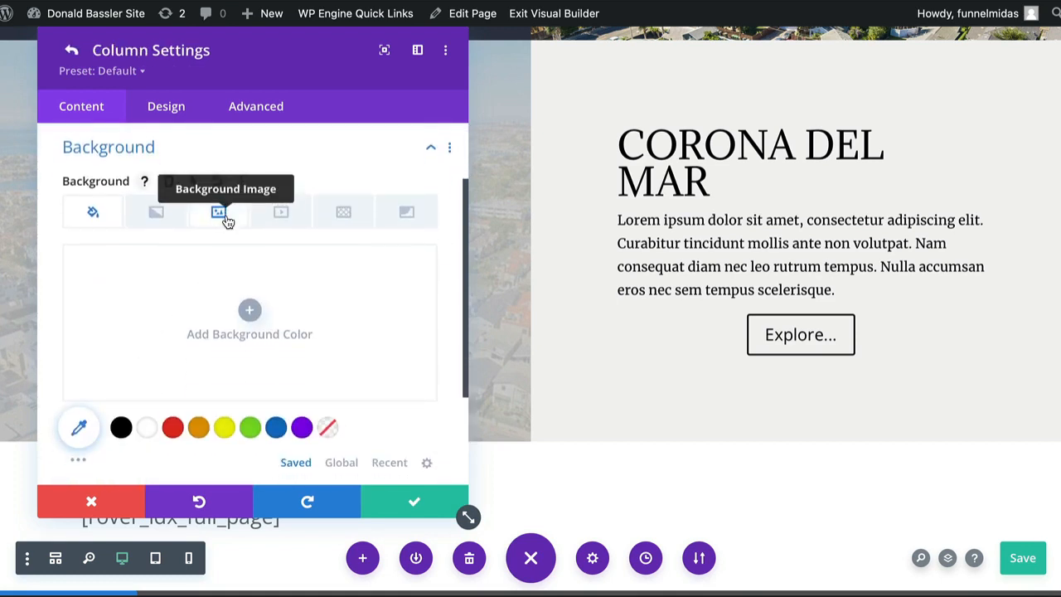
click(228, 217)
click(229, 323)
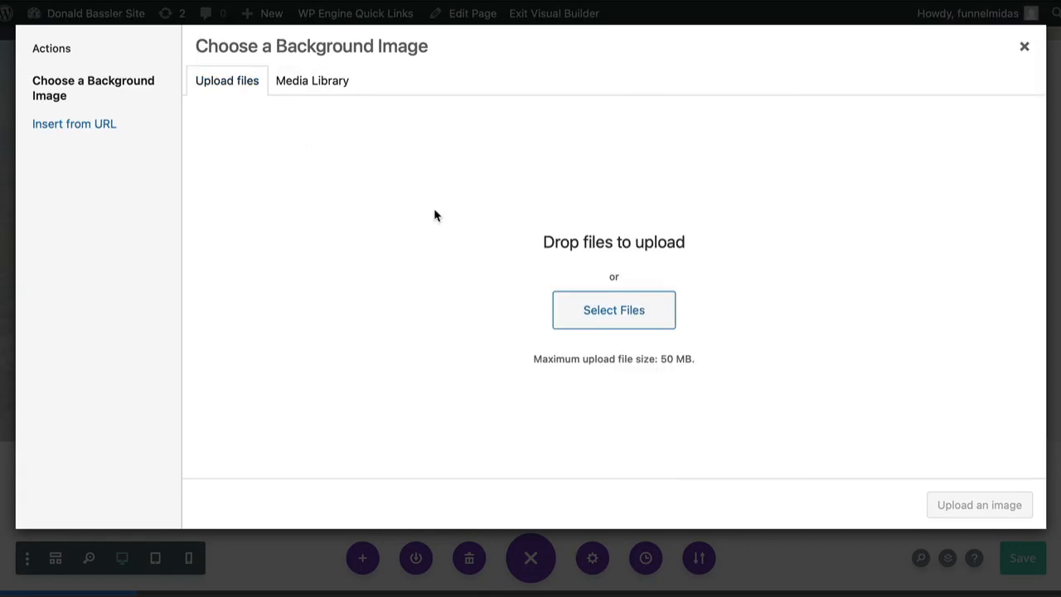
Upload genMid.22_134381_1_3.jpeg and keep it as the column background.
click(605, 306)
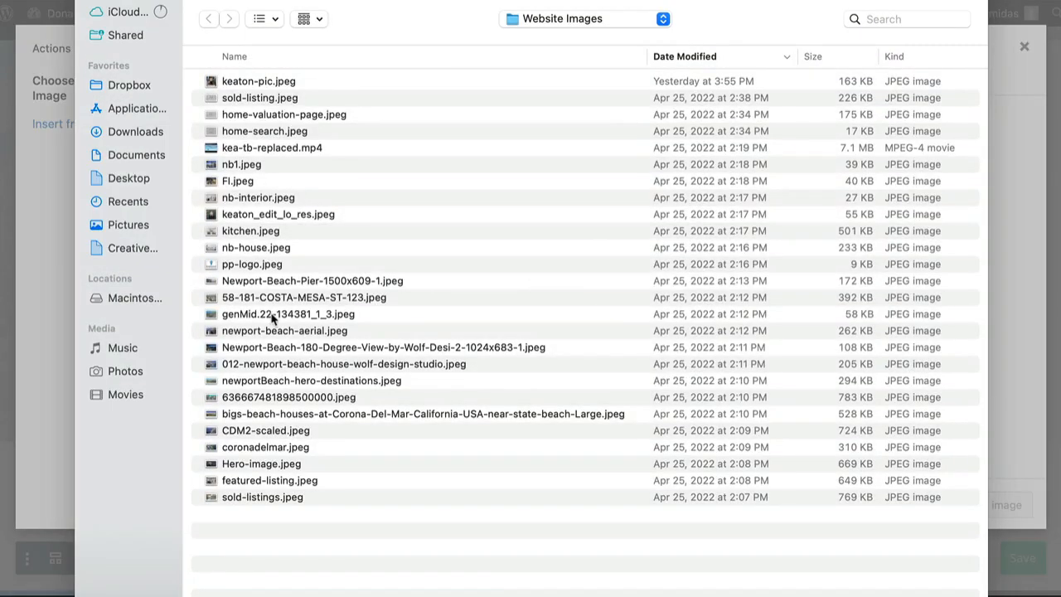
double_click(272, 315)
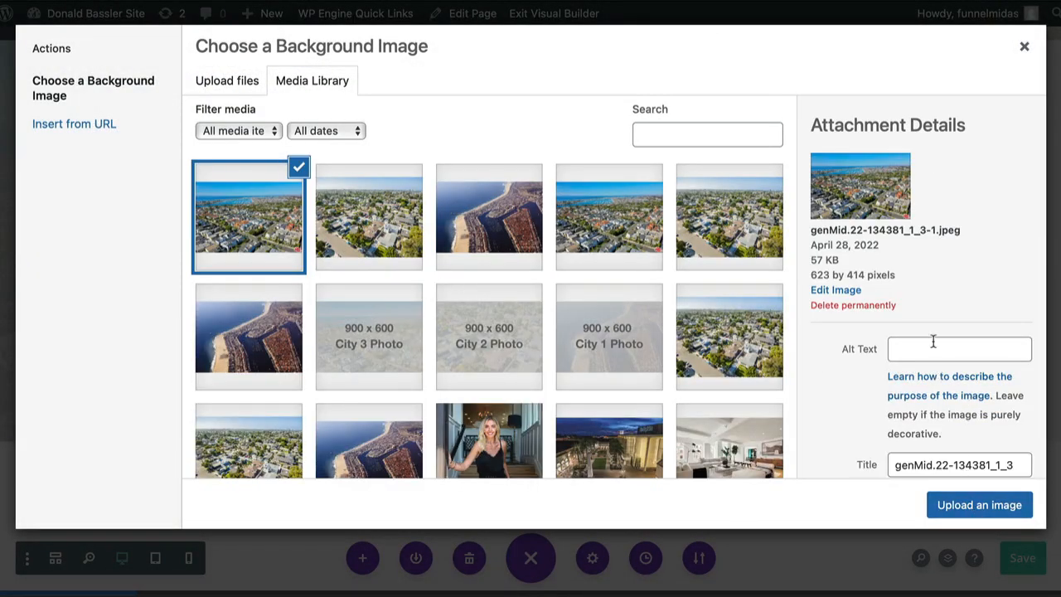
click(966, 505)
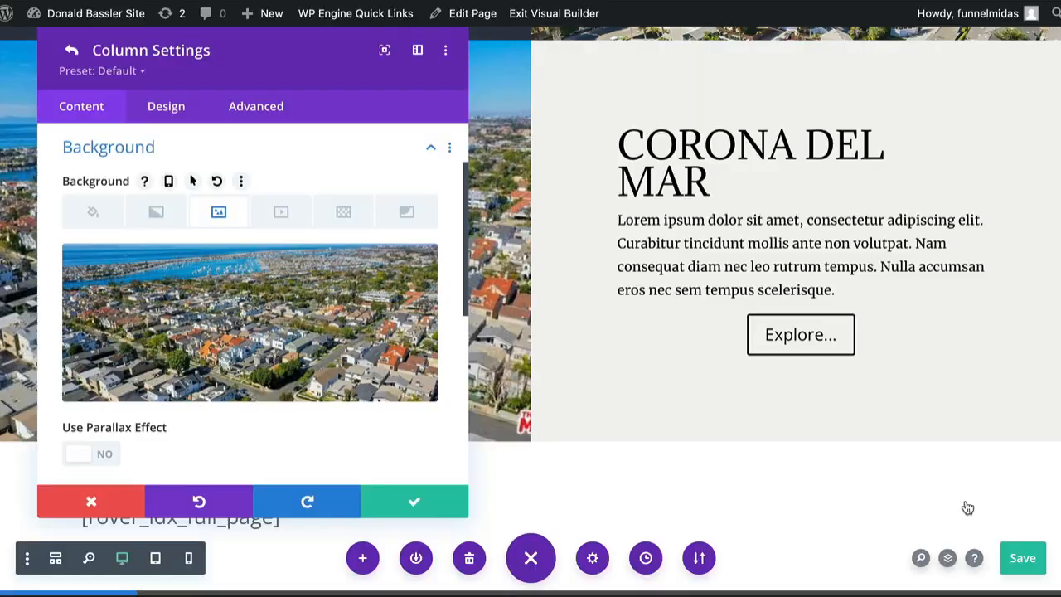
click(417, 504)
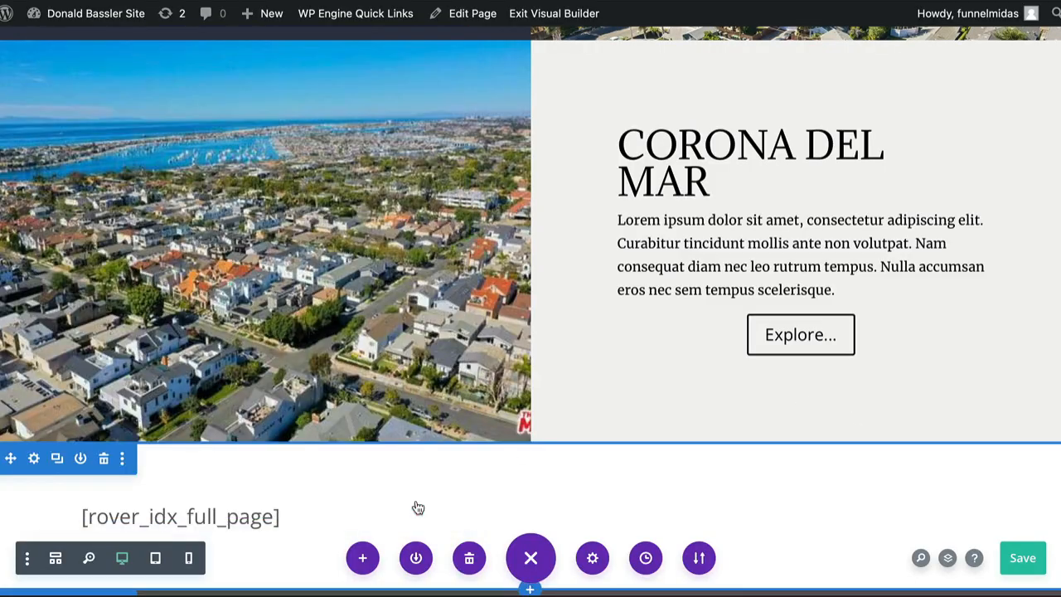
Save the page, then open and close the Newport Beach text settings without changes.
click(1025, 562)
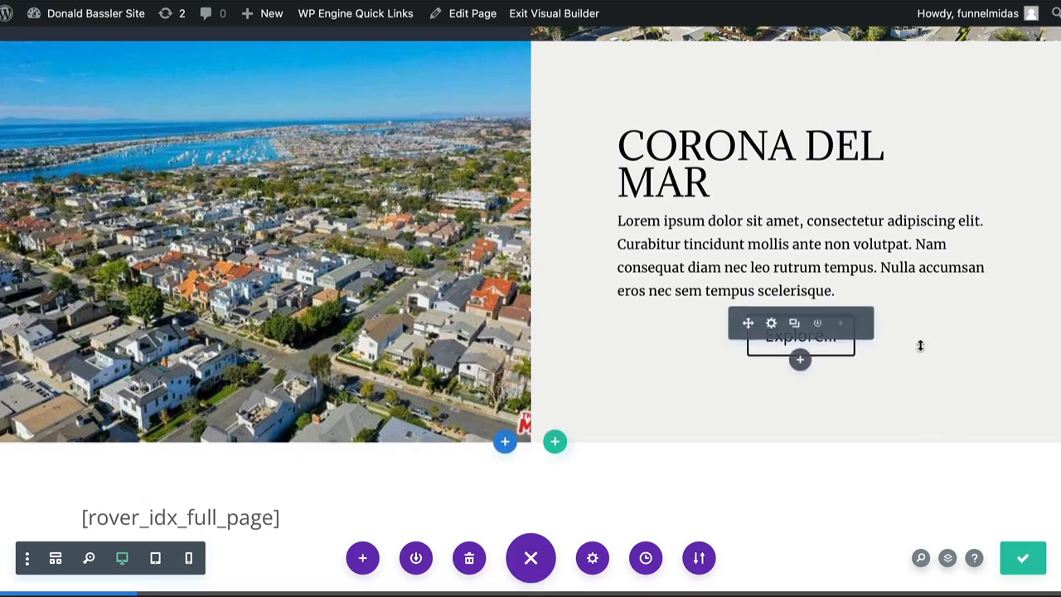
scroll(919, 345, up, 4)
scroll(919, 345, up, 5)
scroll(921, 351, down, 2)
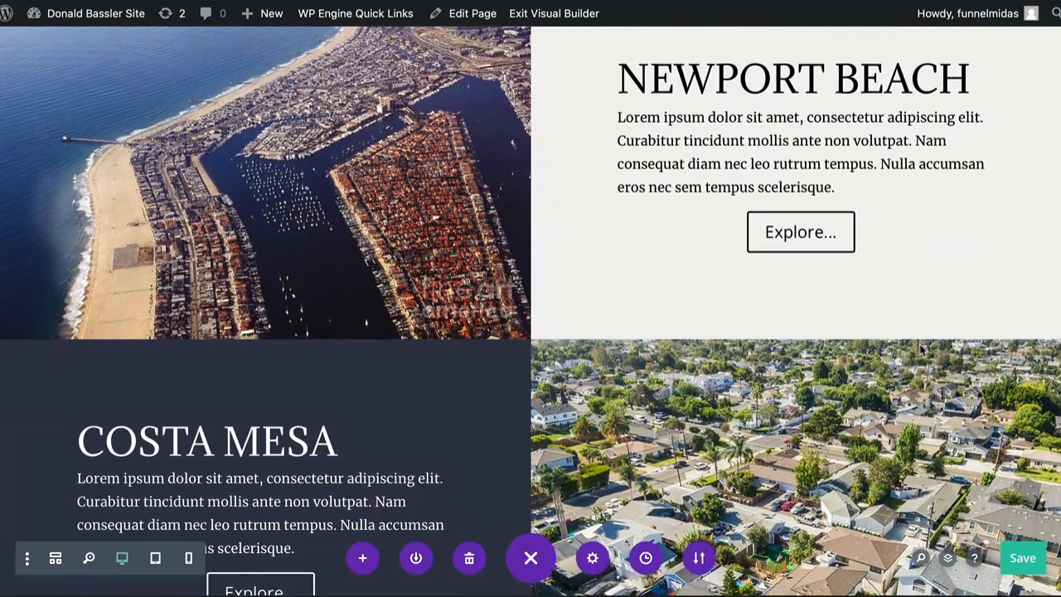
scroll(920, 346, up, 3)
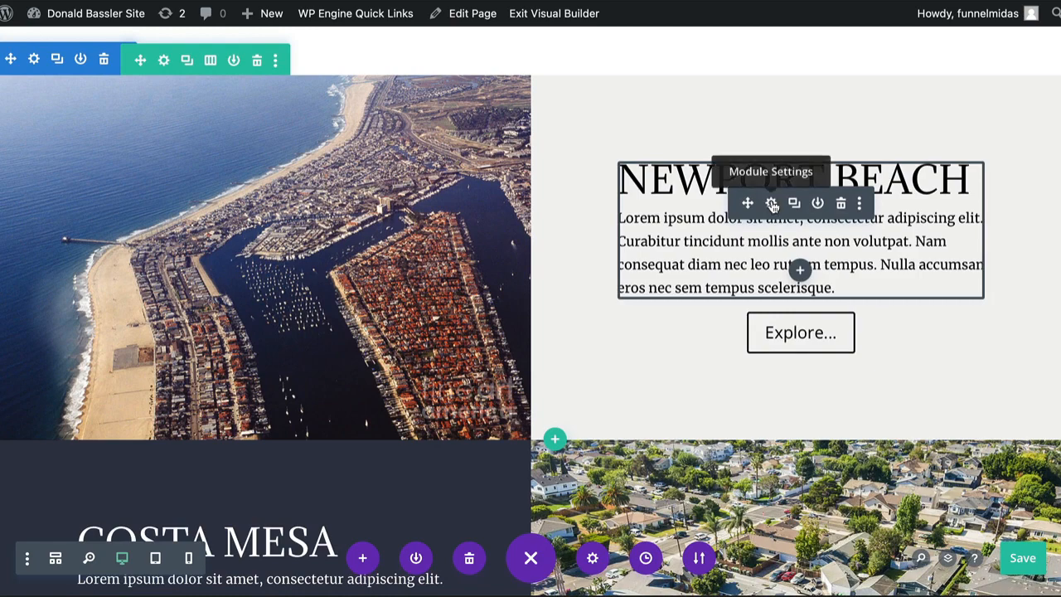
click(771, 205)
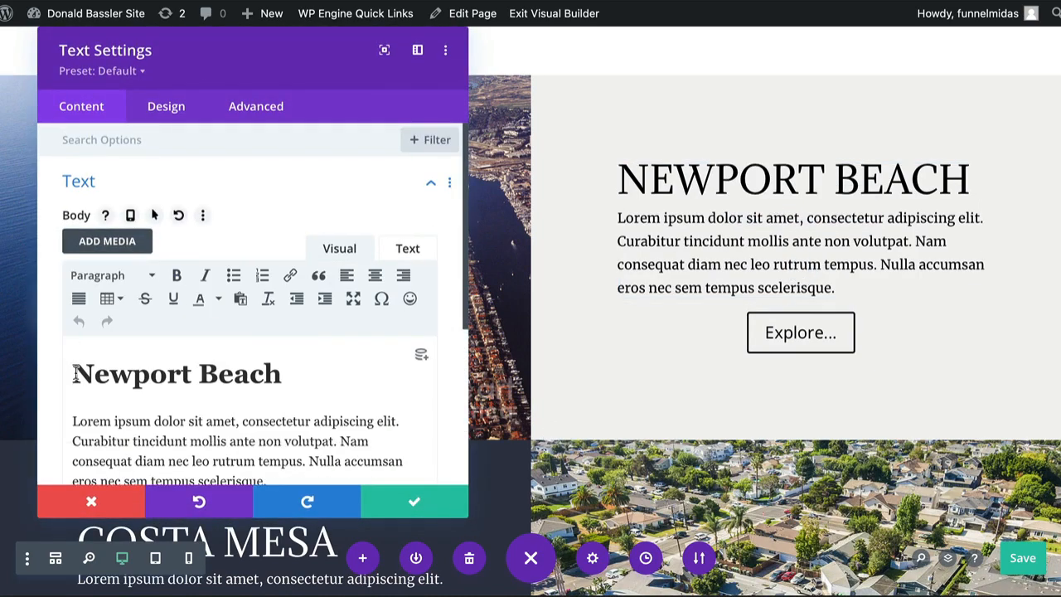
drag(75, 375, 272, 377)
scroll(278, 377, down, 2)
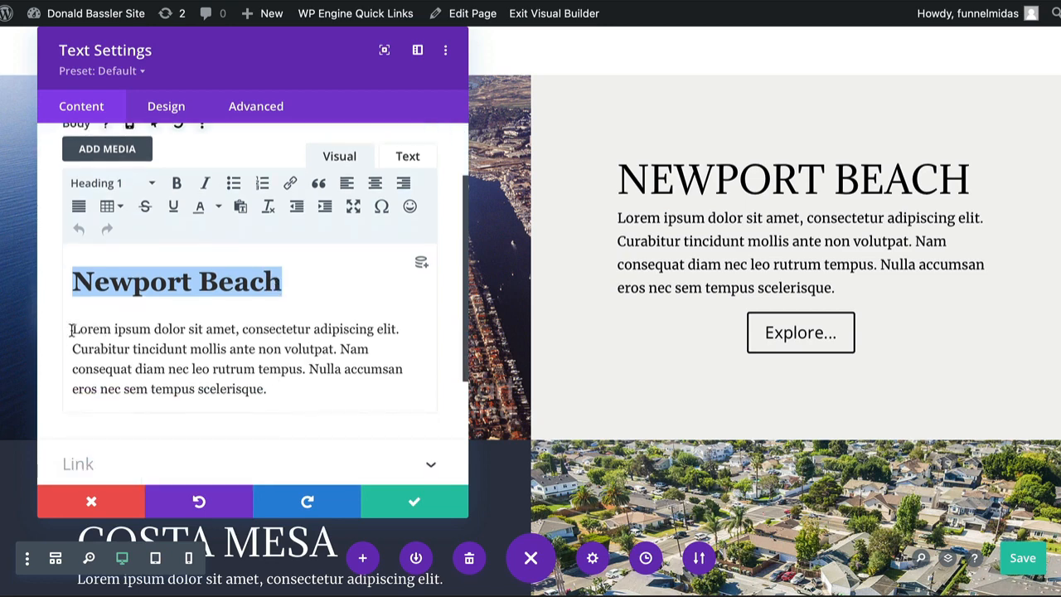
scroll(546, 364, down, 1)
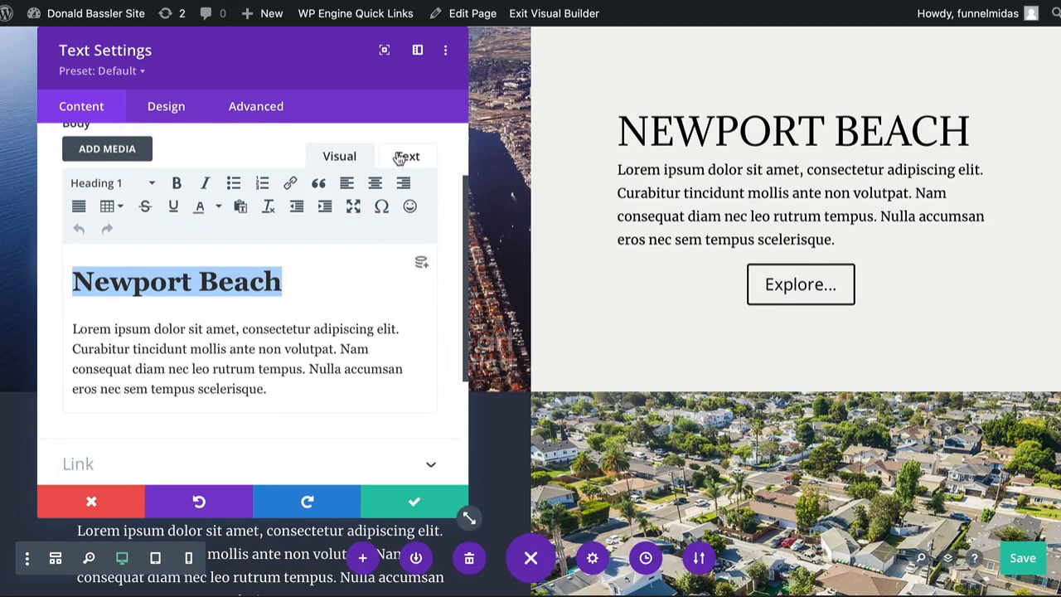
click(93, 499)
Open and cancel the Costa Mesa row and text settings, discarding any edits.
scroll(591, 351, down, 5)
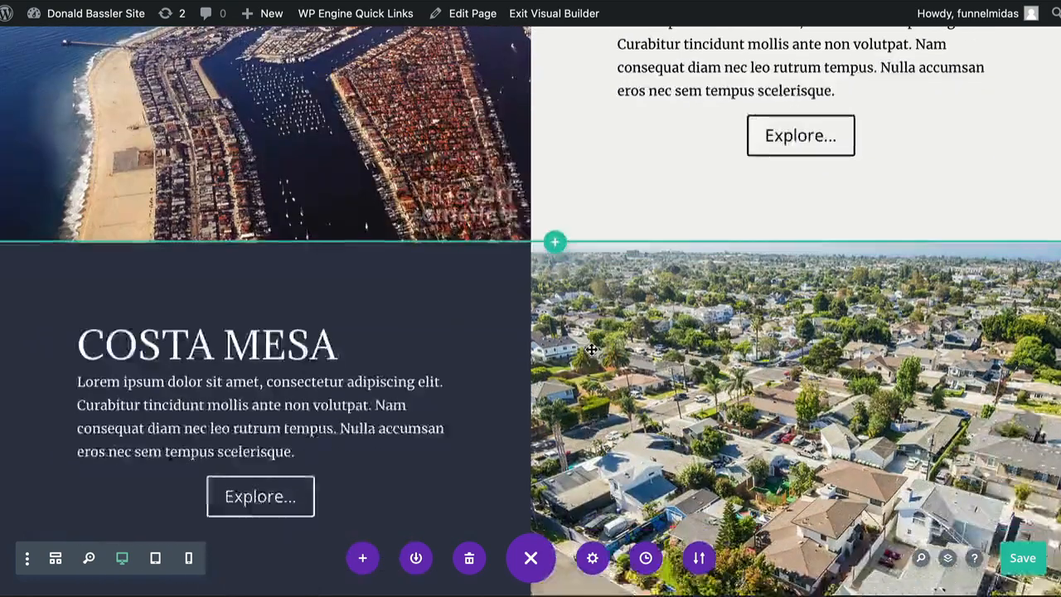
click(34, 115)
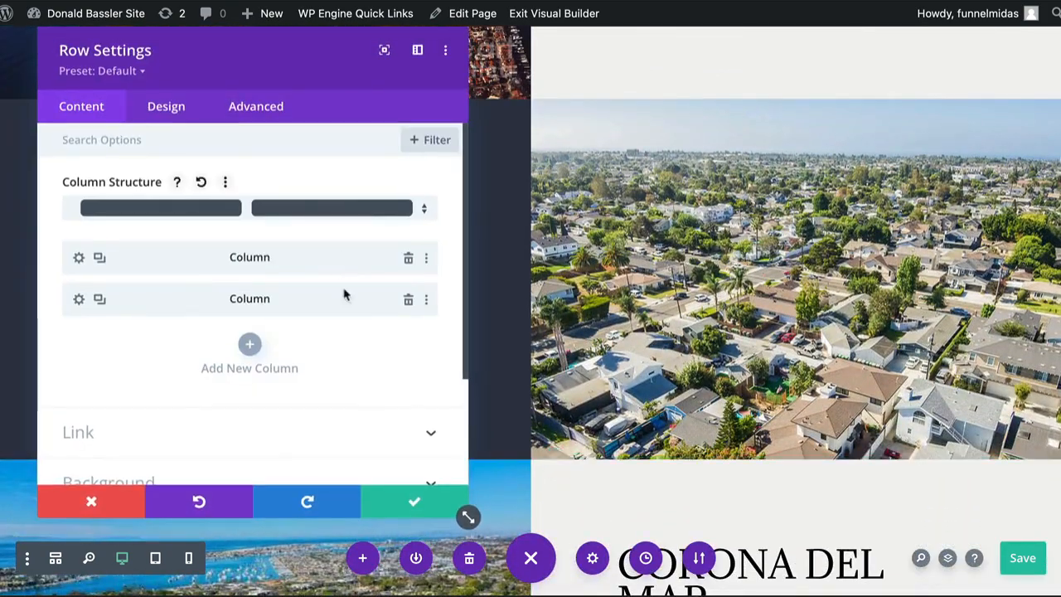
click(92, 503)
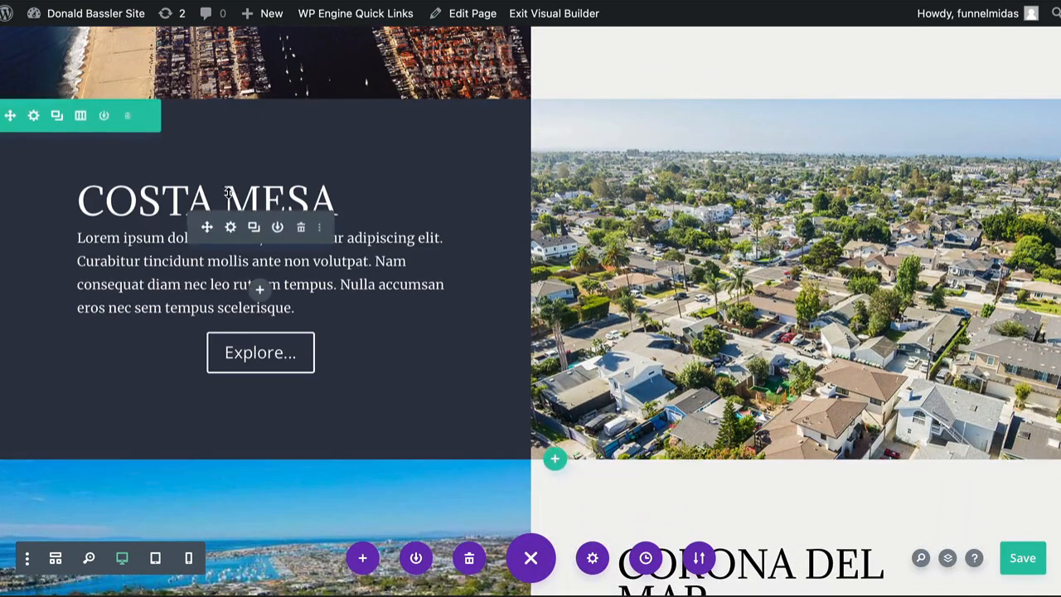
click(231, 230)
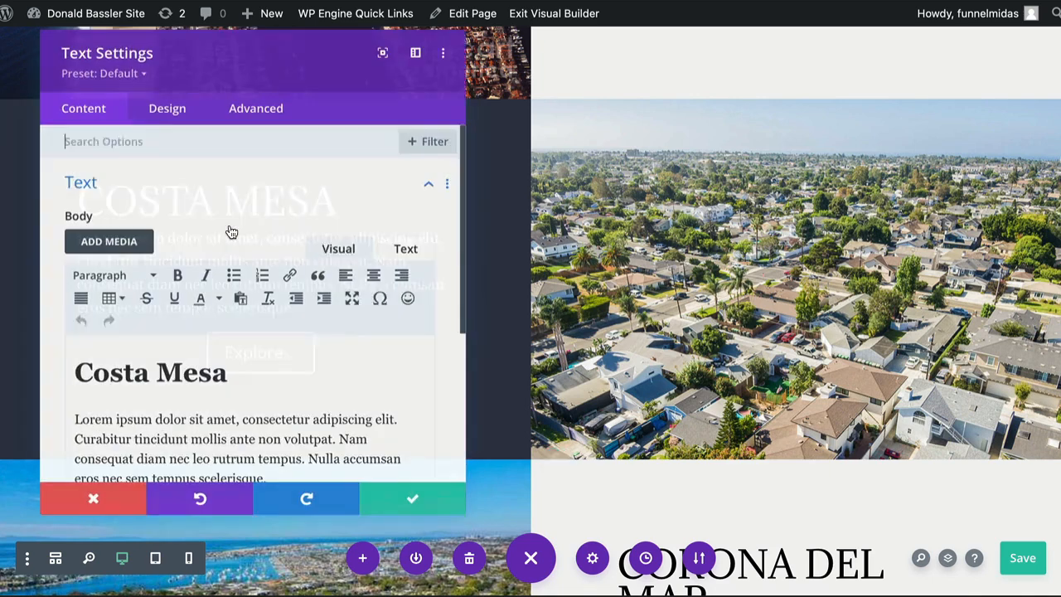
drag(75, 374, 191, 373)
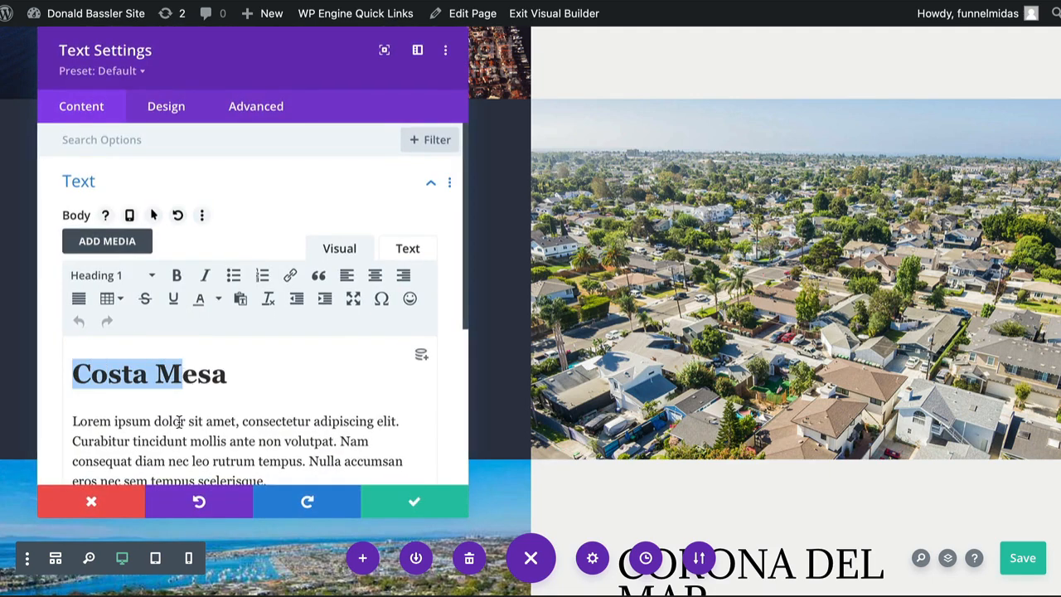
drag(174, 441, 205, 439)
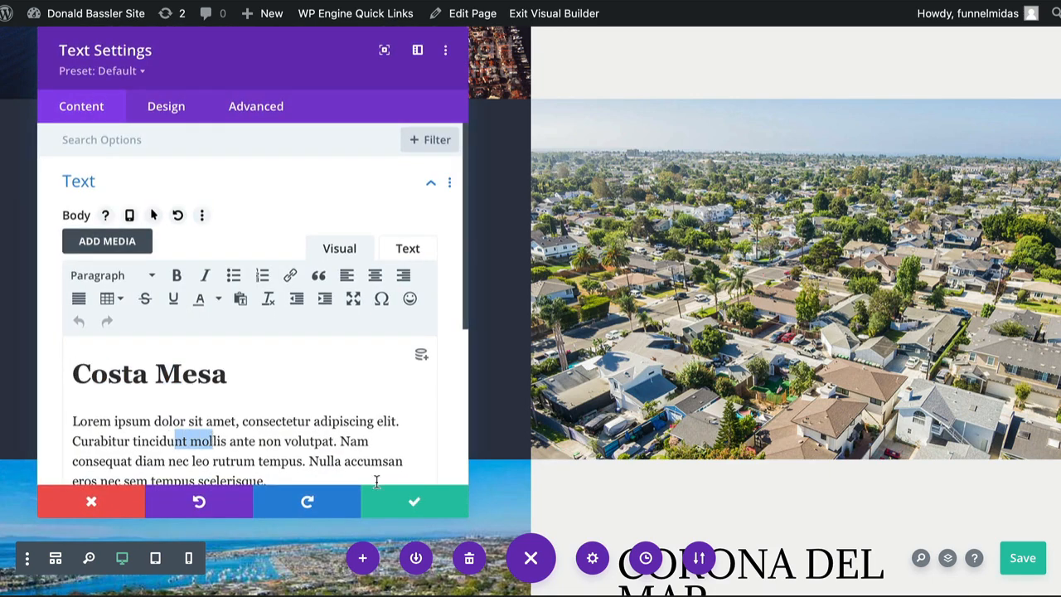
click(108, 502)
scroll(404, 310, down, 2)
scroll(405, 310, down, 5)
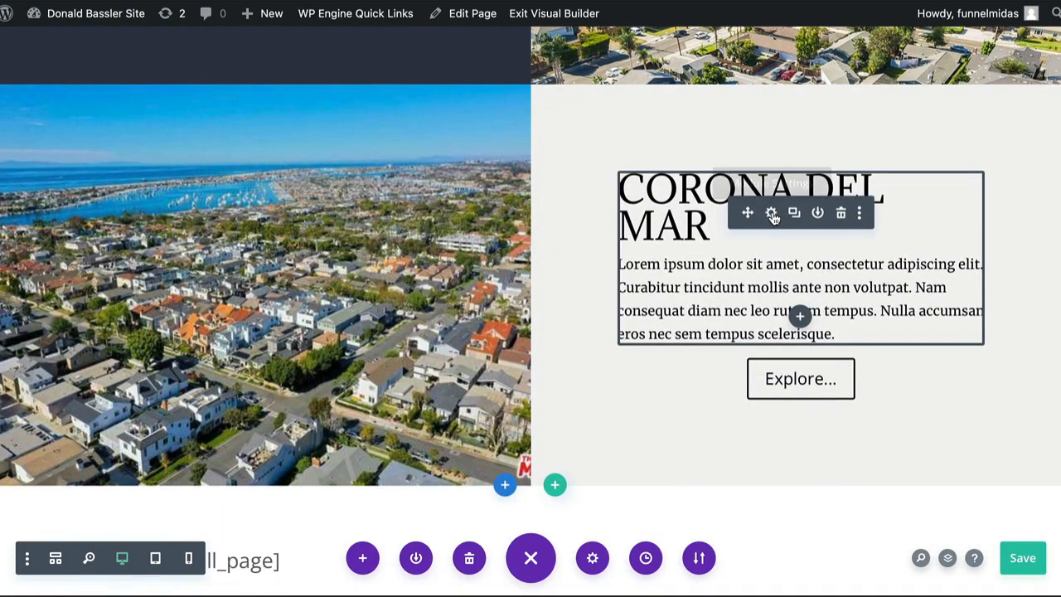
scroll(771, 218, up, 11)
scroll(769, 267, up, 6)
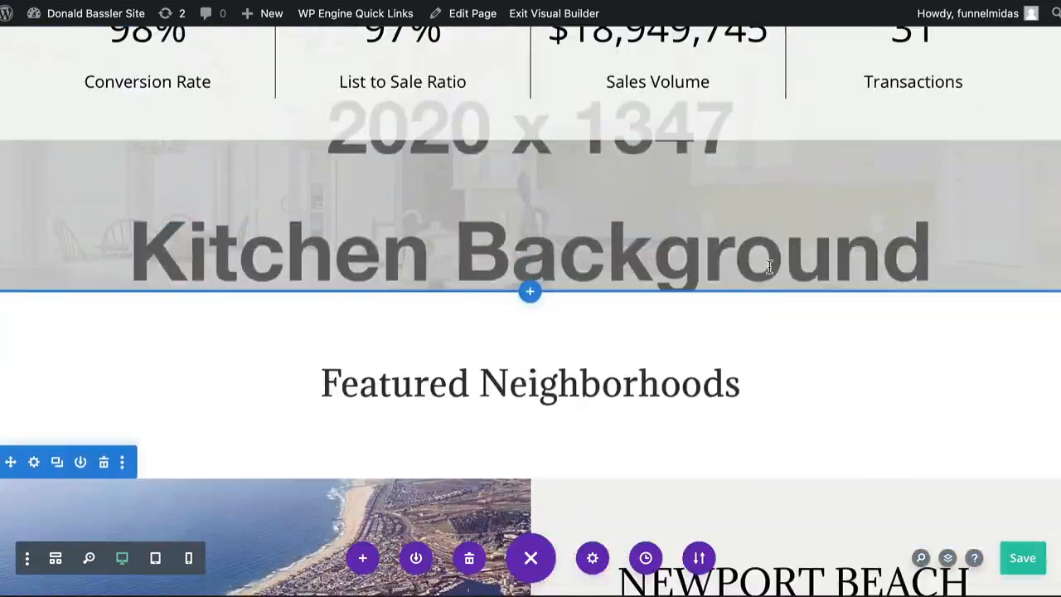
scroll(769, 266, down, 16)
scroll(769, 266, down, 9)
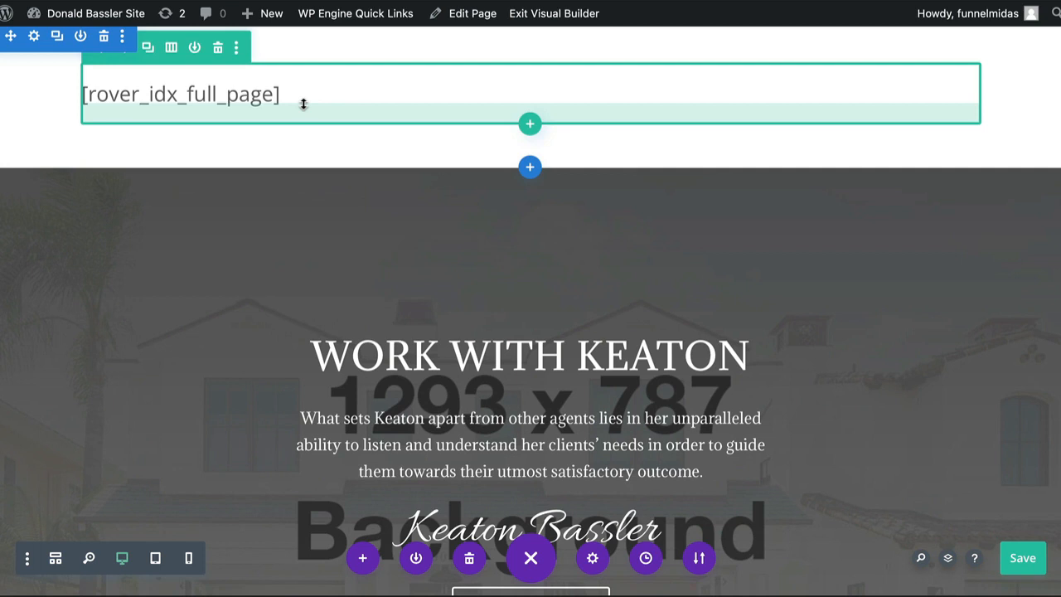
drag(303, 104, 311, 105)
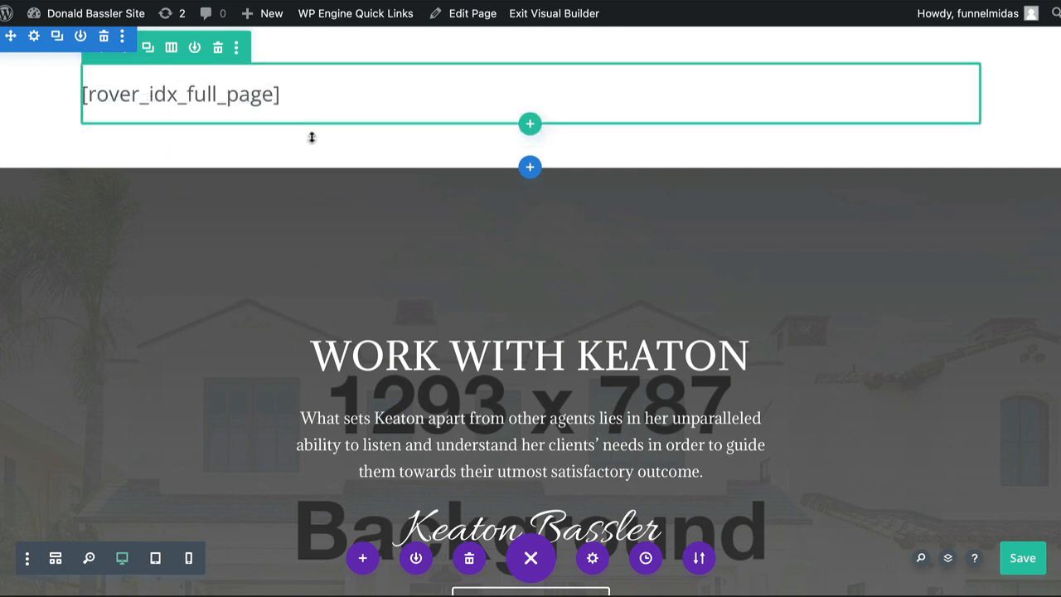
scroll(312, 137, down, 3)
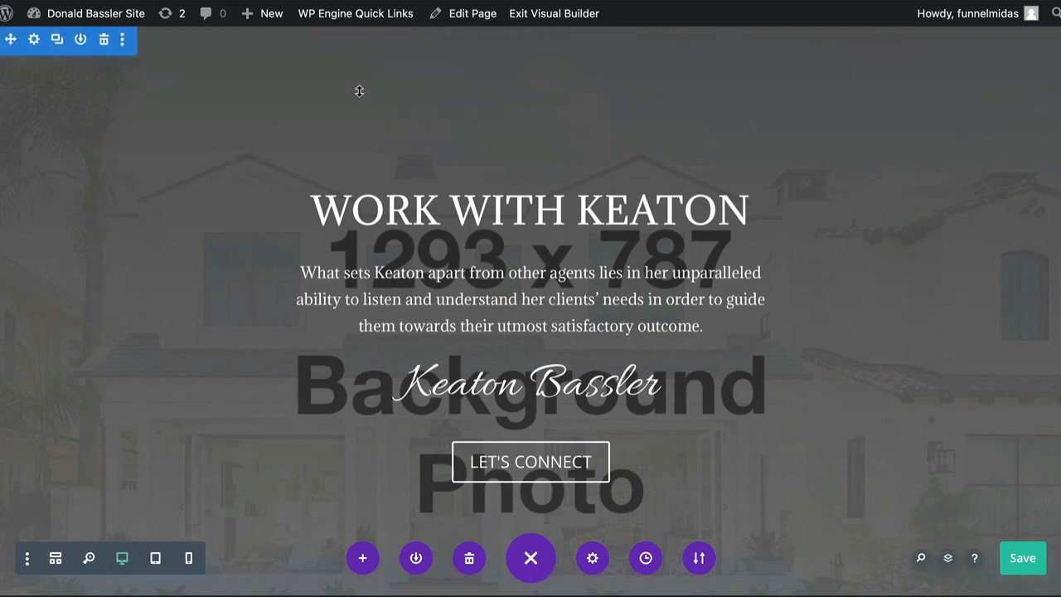
scroll(358, 90, down, 10)
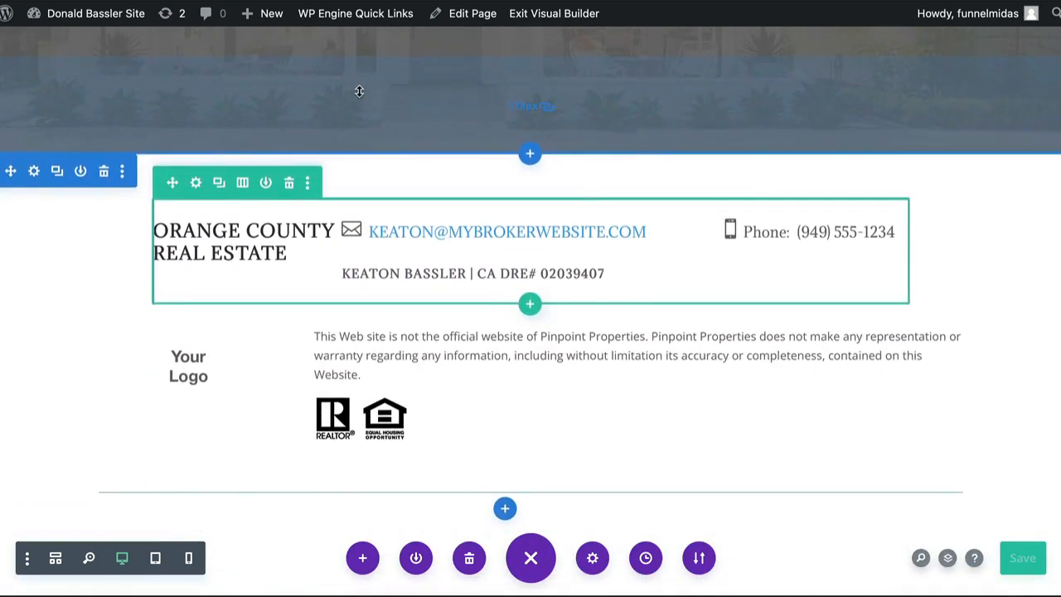
scroll(358, 91, up, 10)
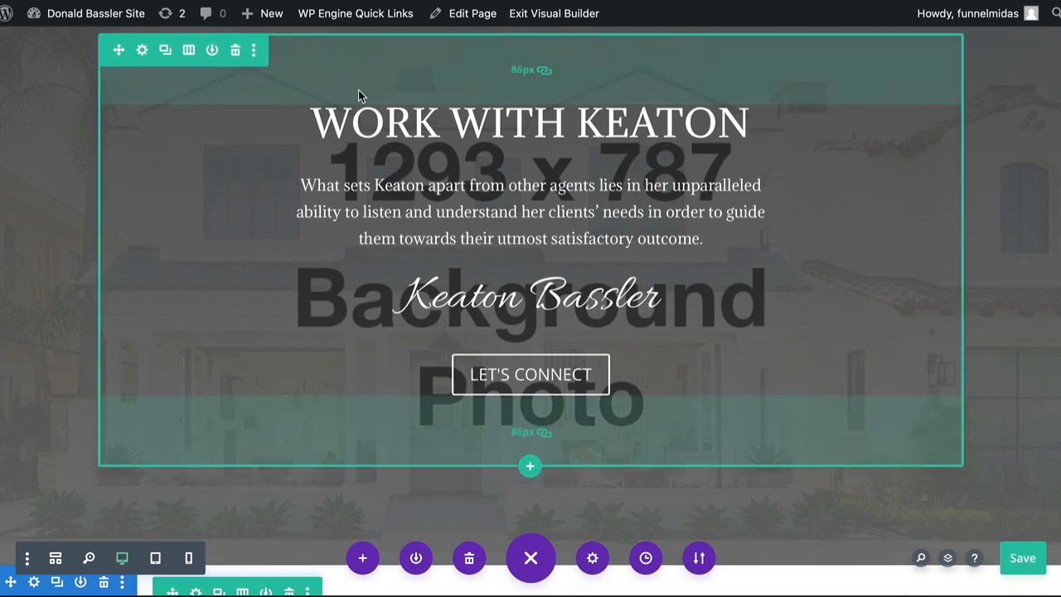
scroll(771, 163, up, 10)
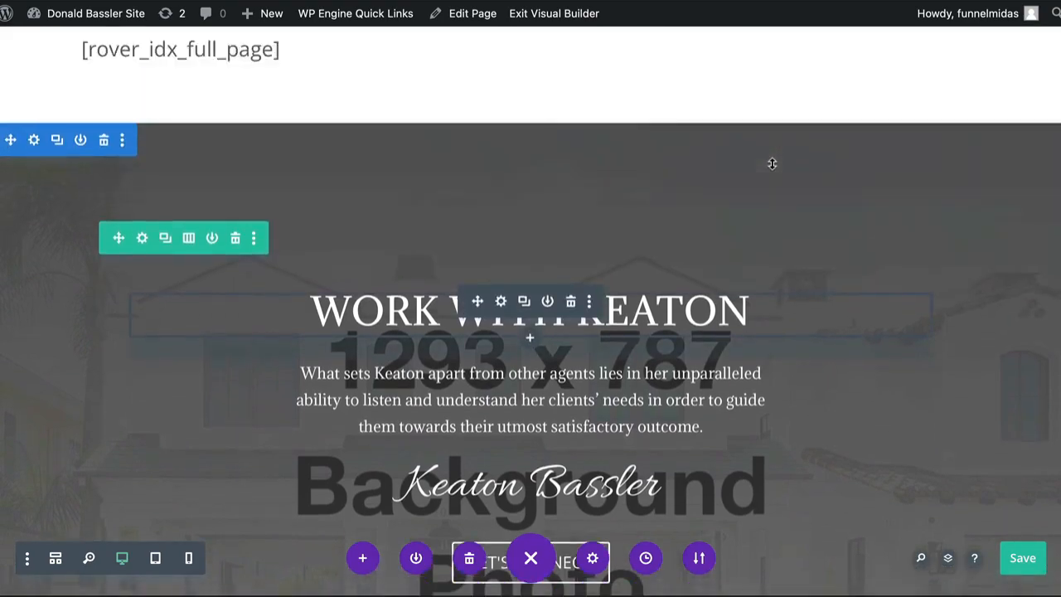
scroll(770, 164, up, 10)
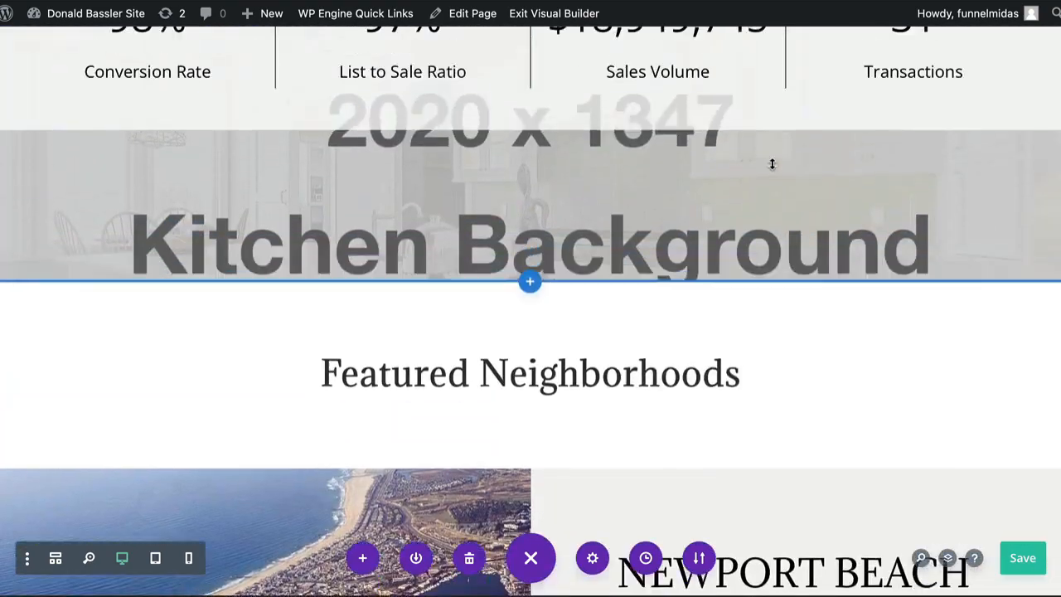
scroll(770, 163, up, 2)
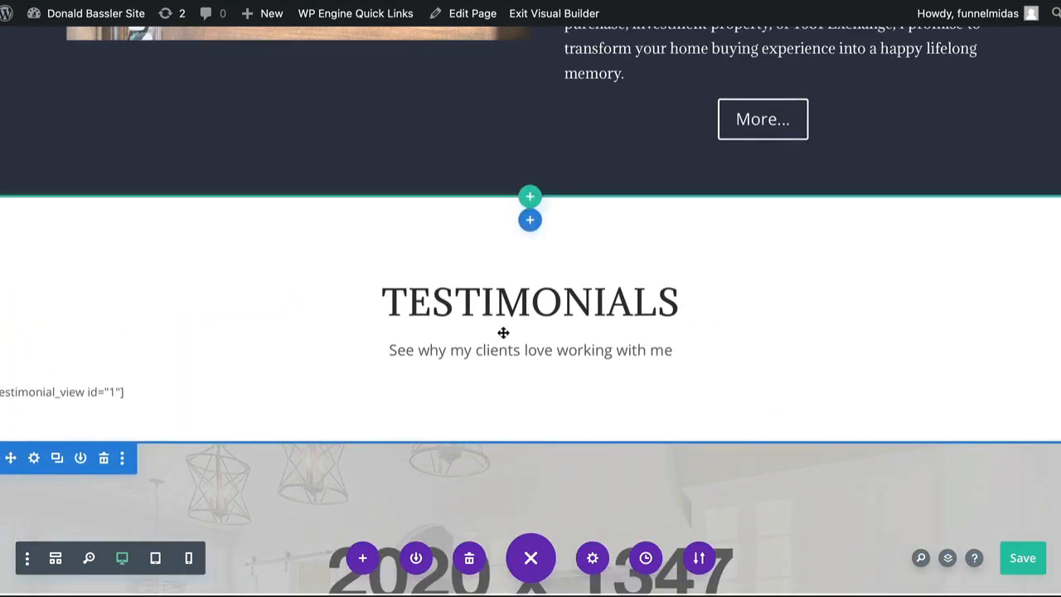
scroll(549, 329, down, 5)
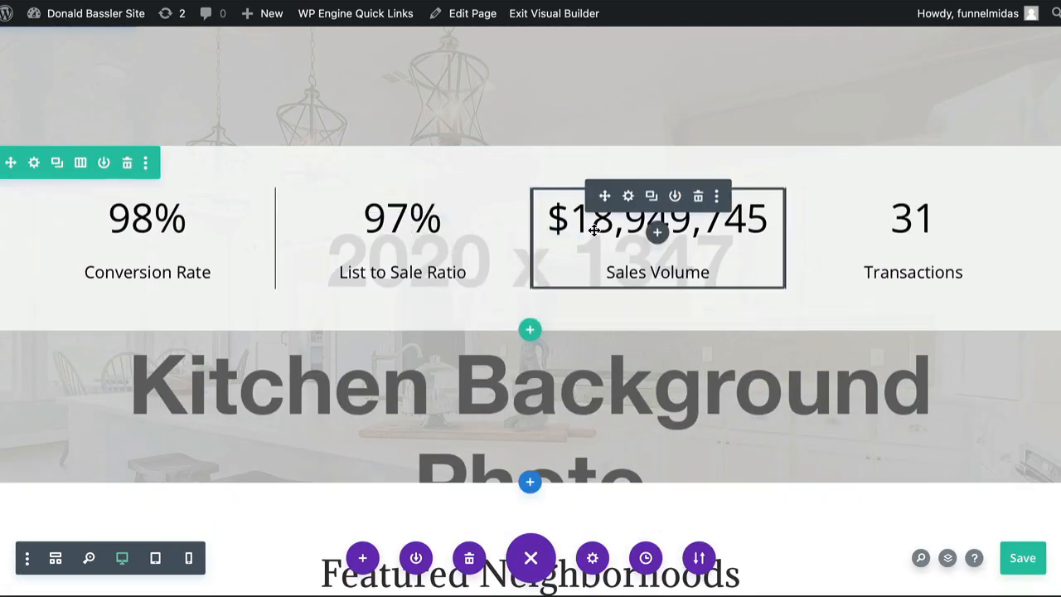
scroll(430, 418, down, 5)
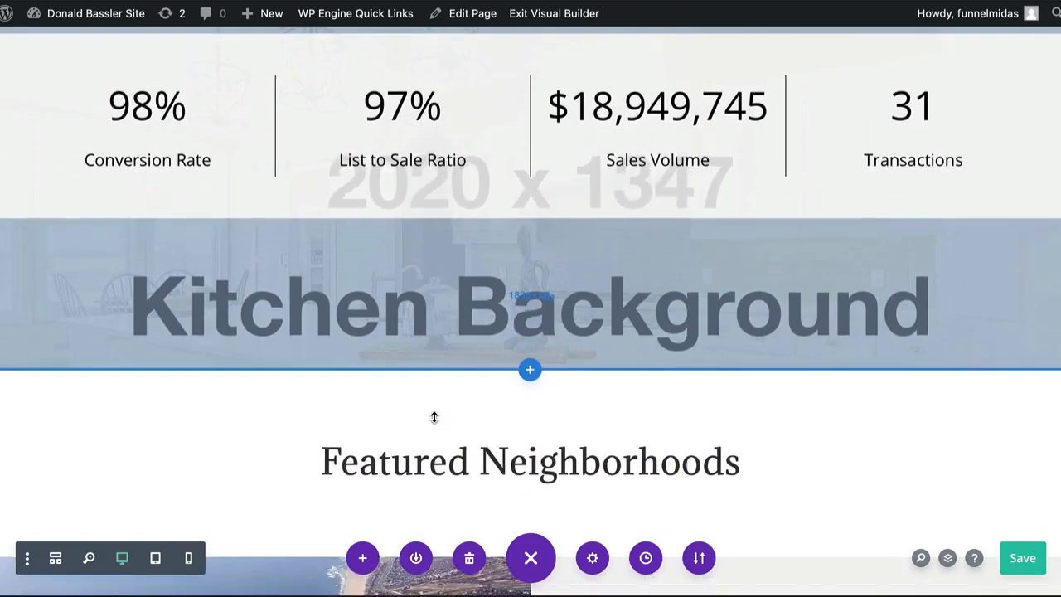
scroll(433, 417, down, 20)
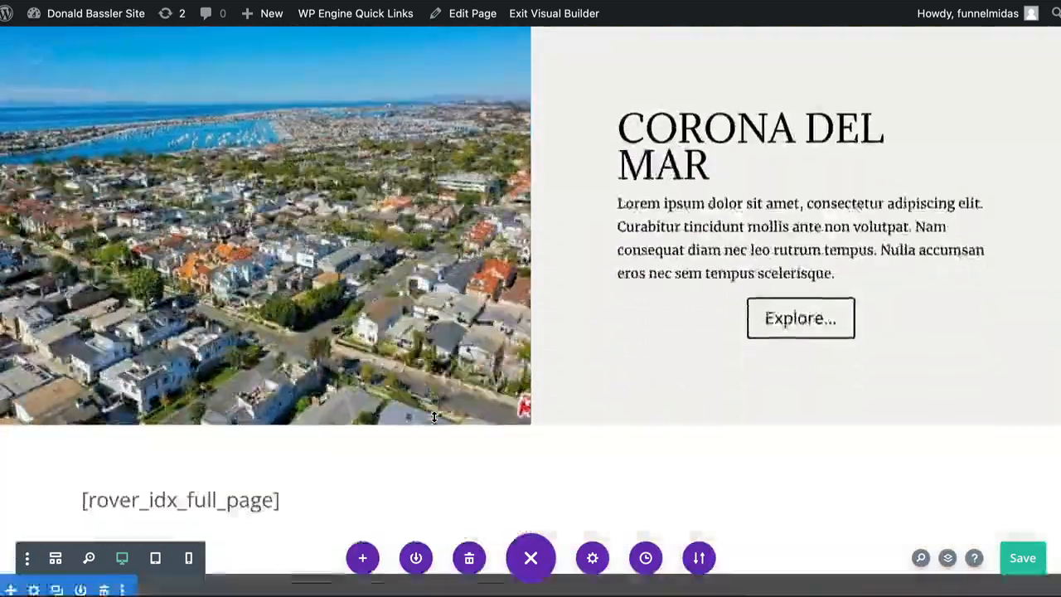
scroll(433, 417, down, 3)
scroll(866, 186, down, 10)
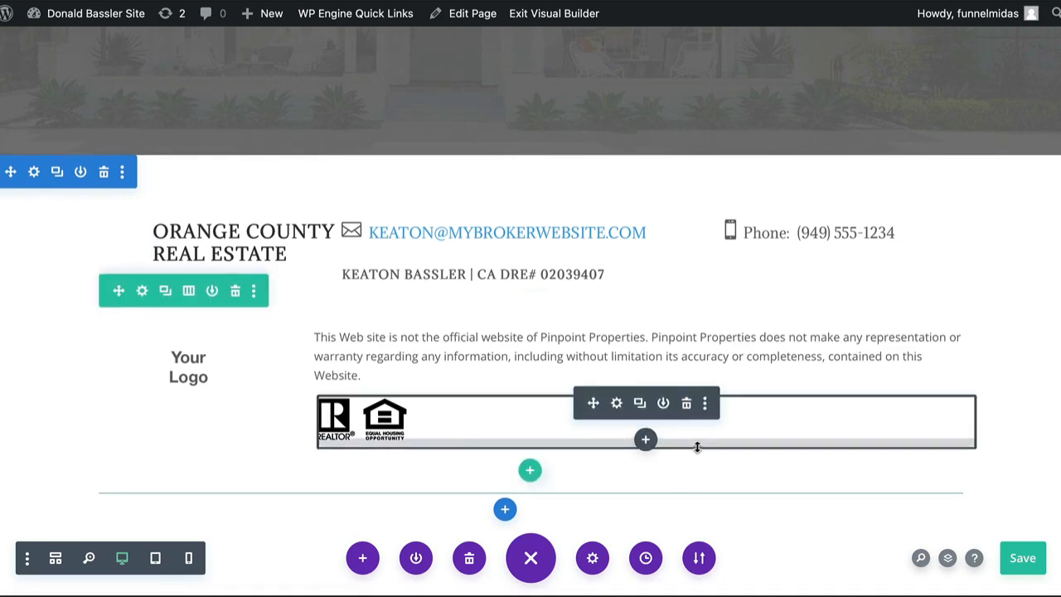
scroll(697, 447, up, 8)
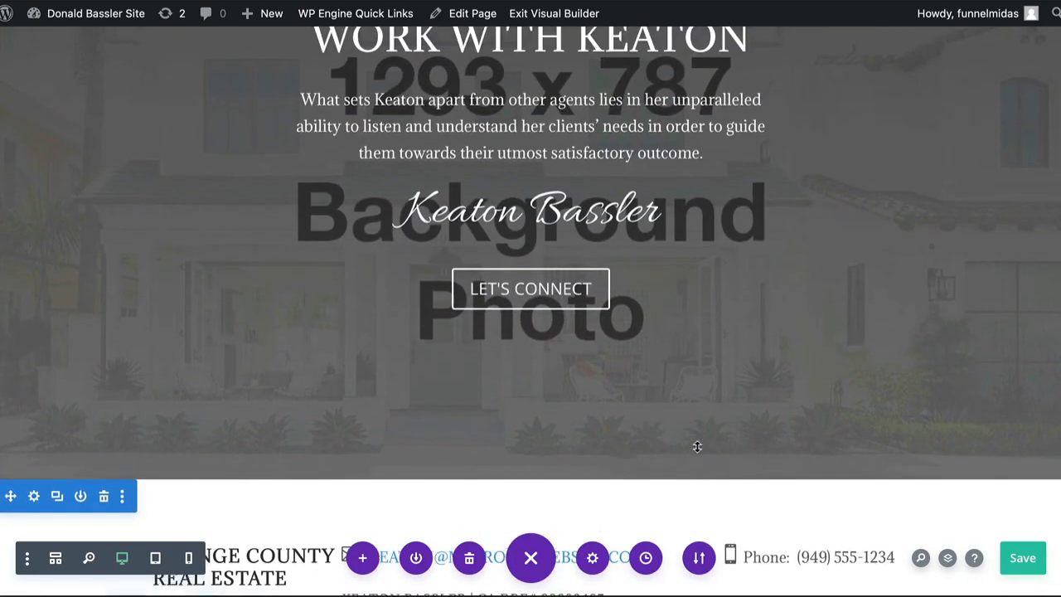
scroll(696, 446, up, 2)
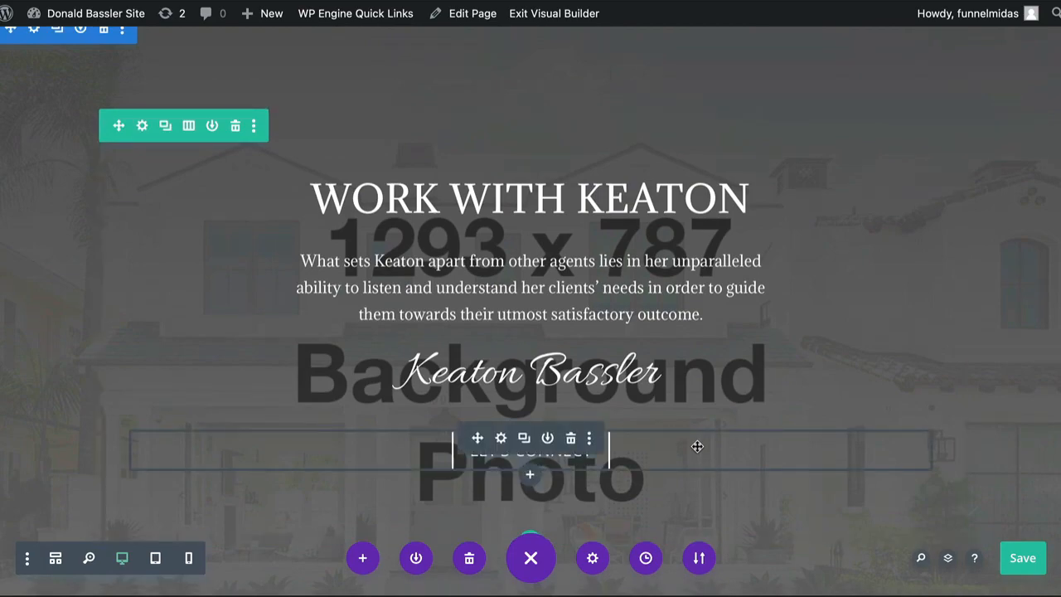
scroll(697, 447, up, 20)
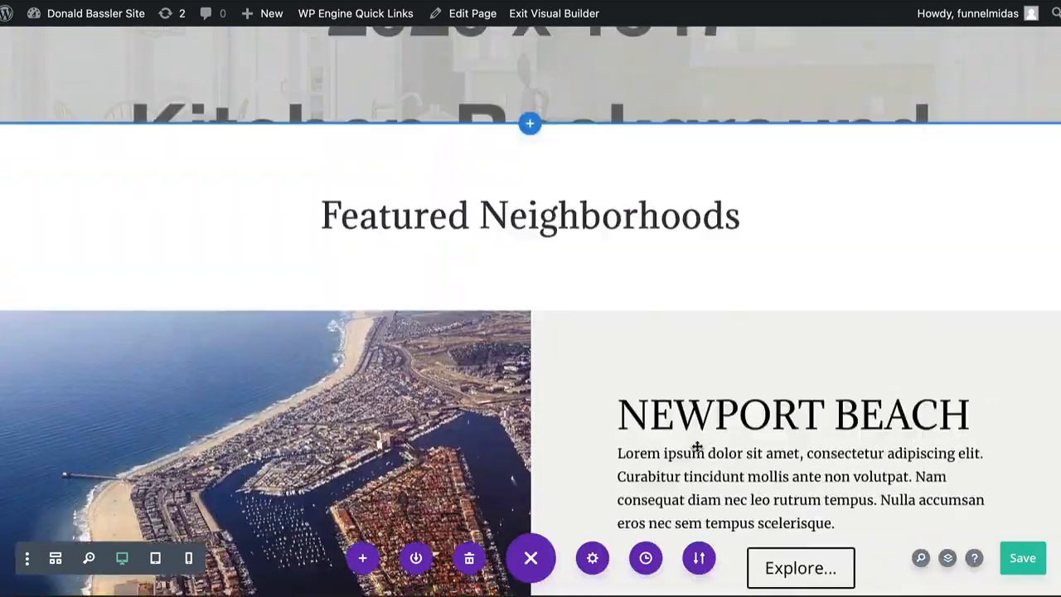
scroll(697, 447, up, 6)
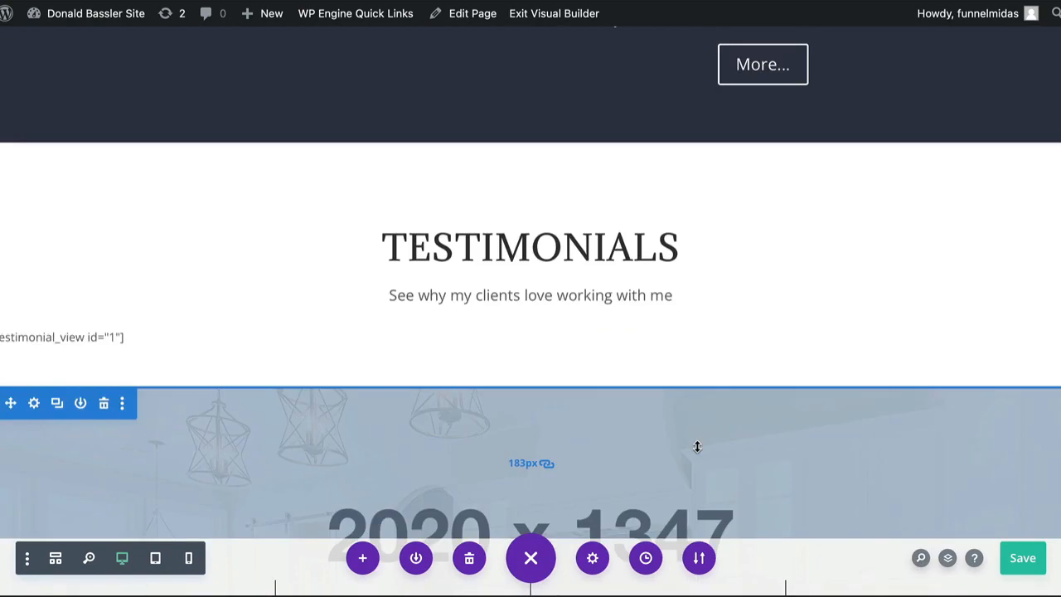
scroll(697, 446, down, 10)
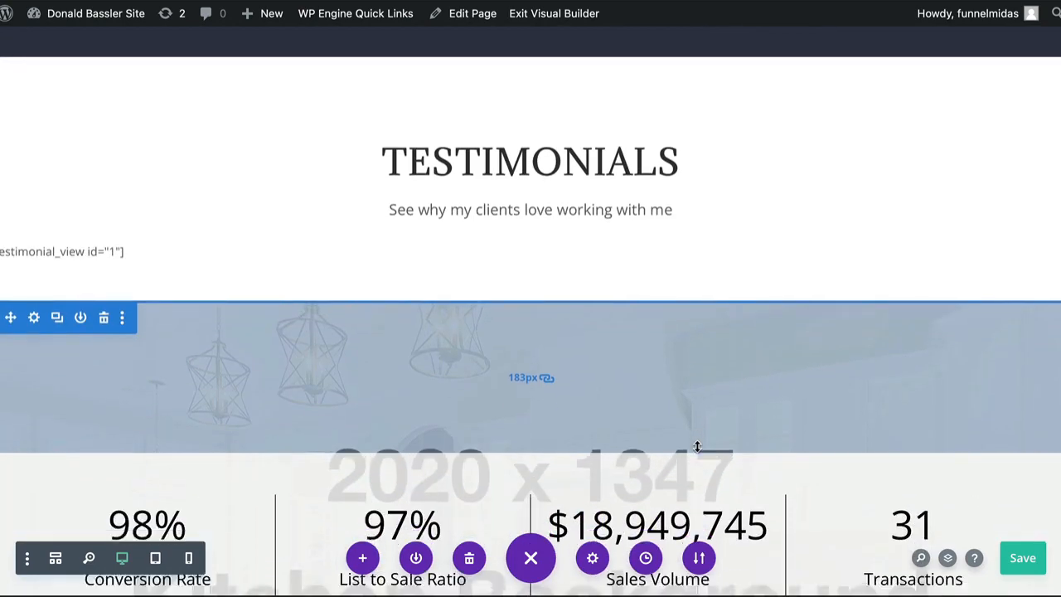
scroll(697, 447, down, 11)
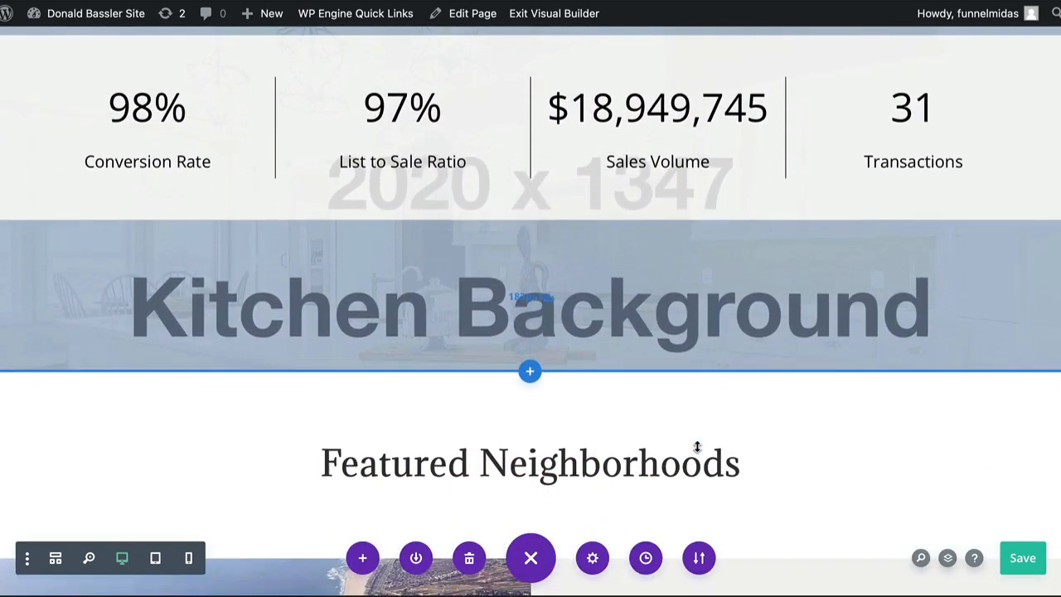
scroll(697, 447, down, 20)
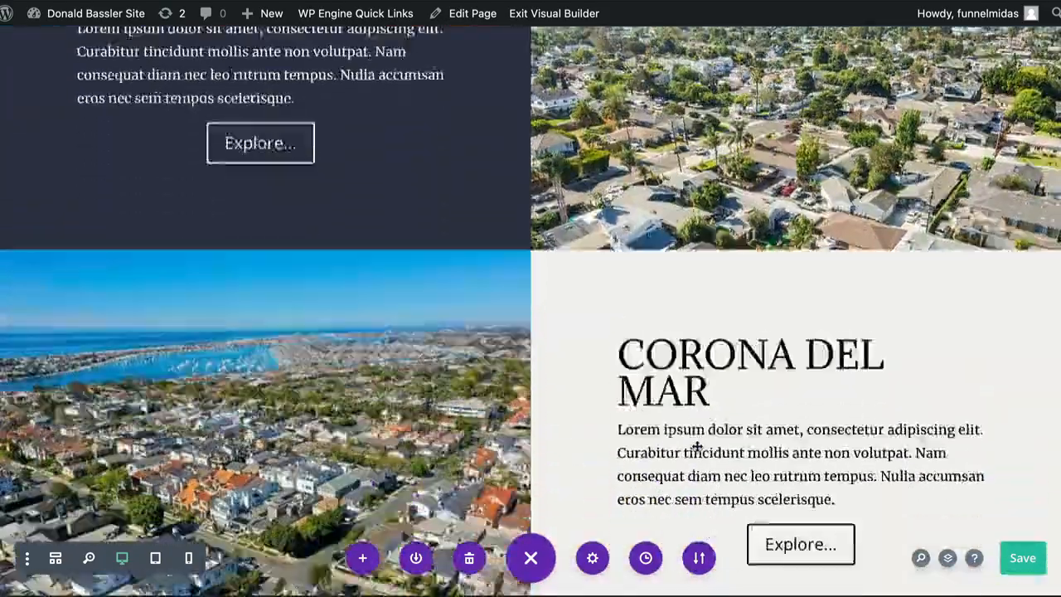
scroll(697, 446, down, 2)
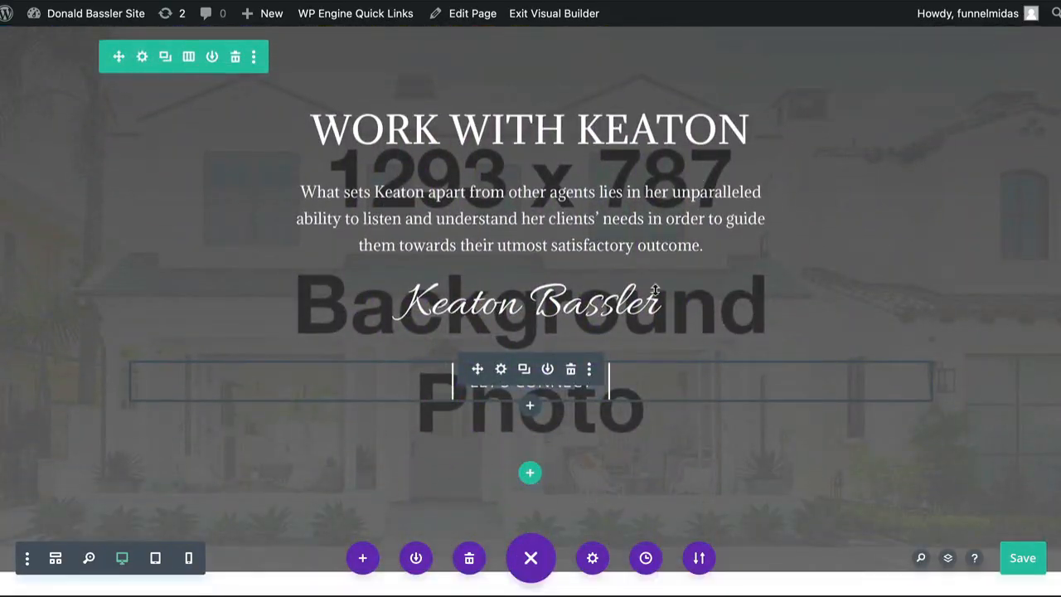
scroll(655, 290, down, 10)
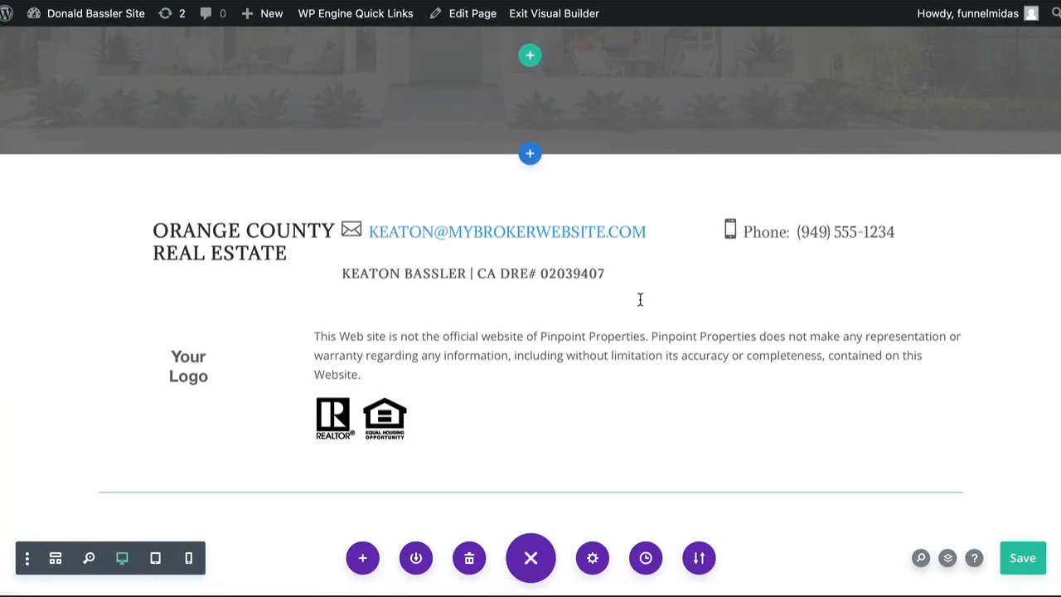